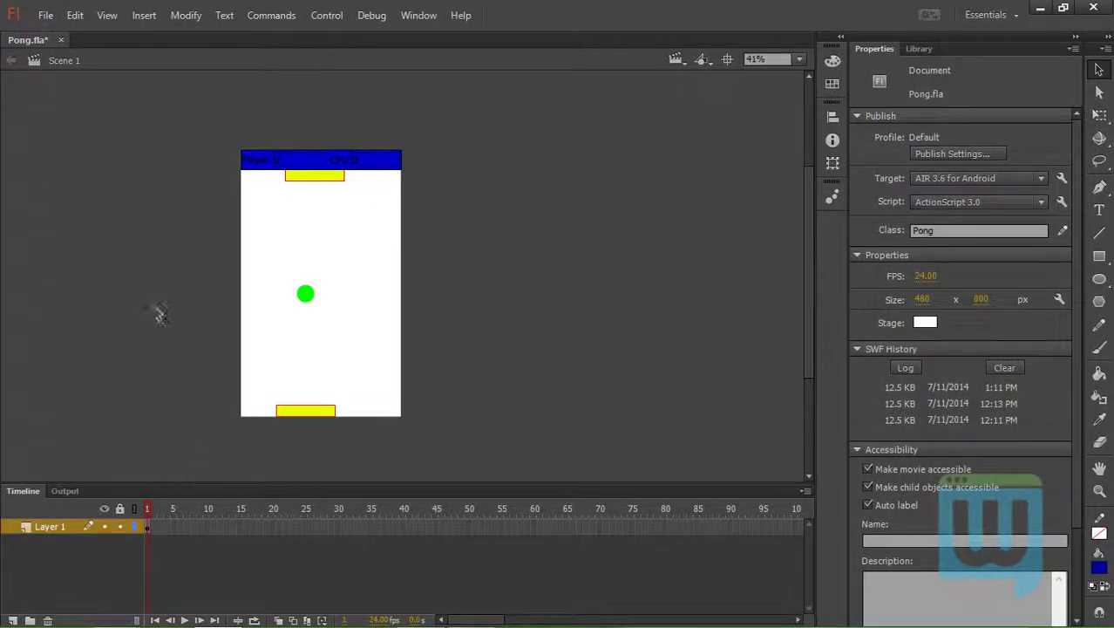
Create a new 480×800 AIR for Android document and zoom out to see the whole stage
{"action": "left_click", "coordinate": [46, 15]}
{"action": "left_click", "coordinate": [74, 34]}
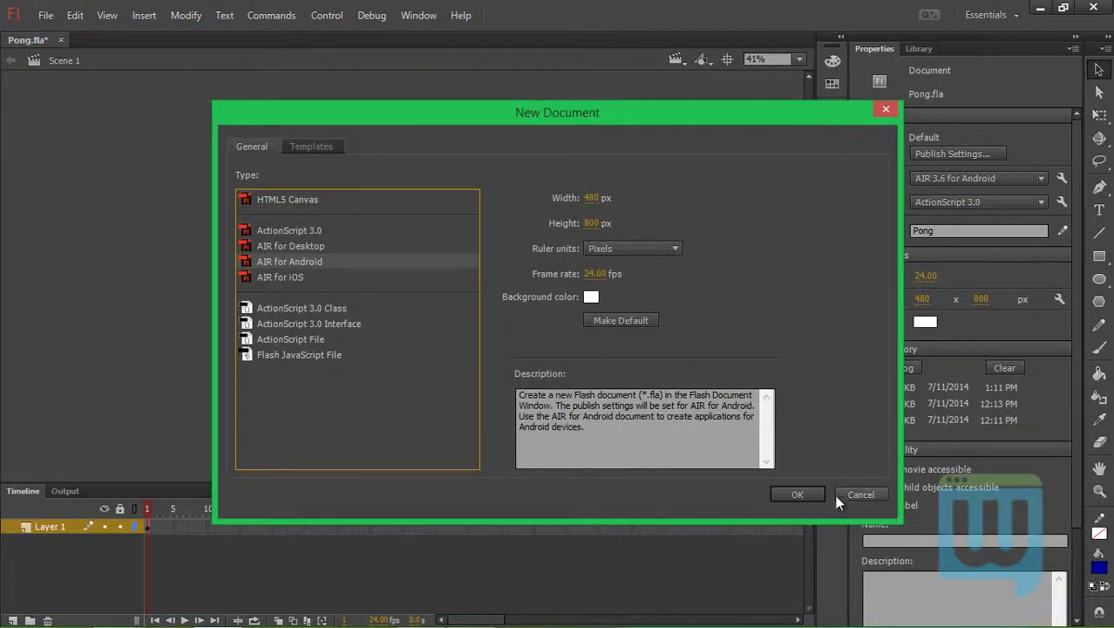
{"action": "left_click", "coordinate": [796, 494]}
{"action": "key", "text": "z"}
{"action": "left_click", "coordinate": [450, 337], "text": "alt"}
{"action": "left_click", "coordinate": [450, 338], "text": "alt"}
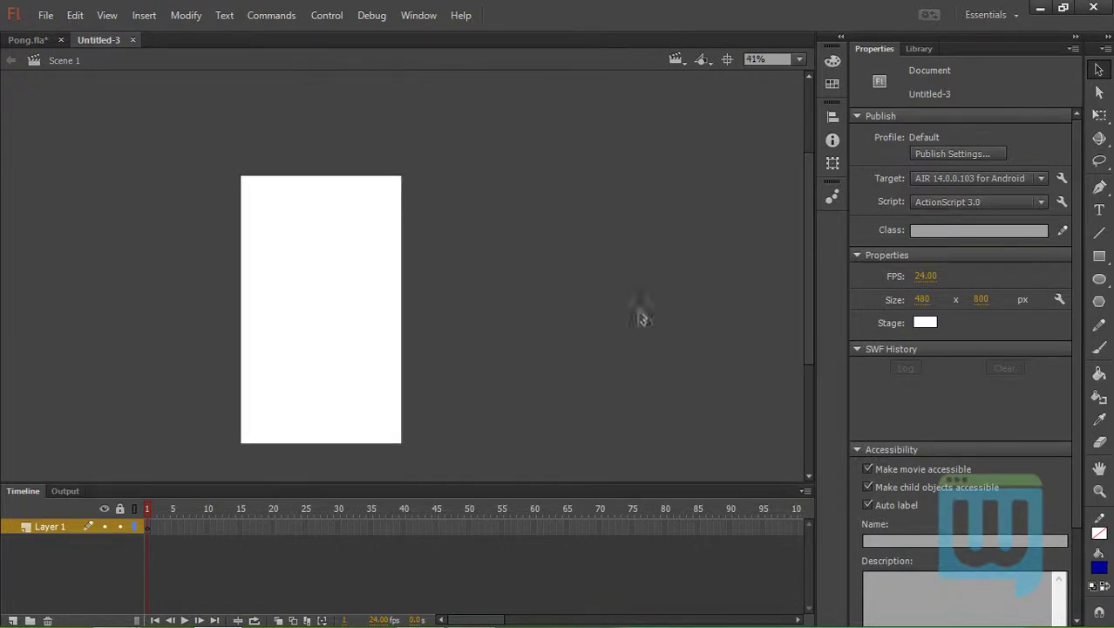
Choose the Rectangle tool with a blue fill, ready to set its outline colour
{"action": "left_click", "coordinate": [1100, 256]}
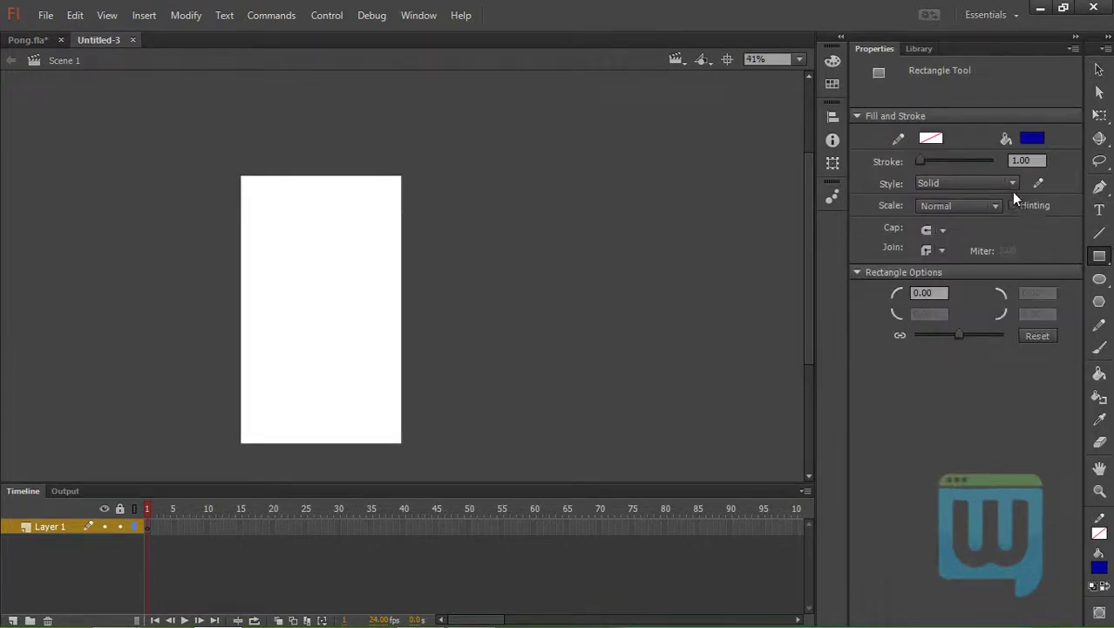
{"action": "left_click", "coordinate": [1029, 137]}
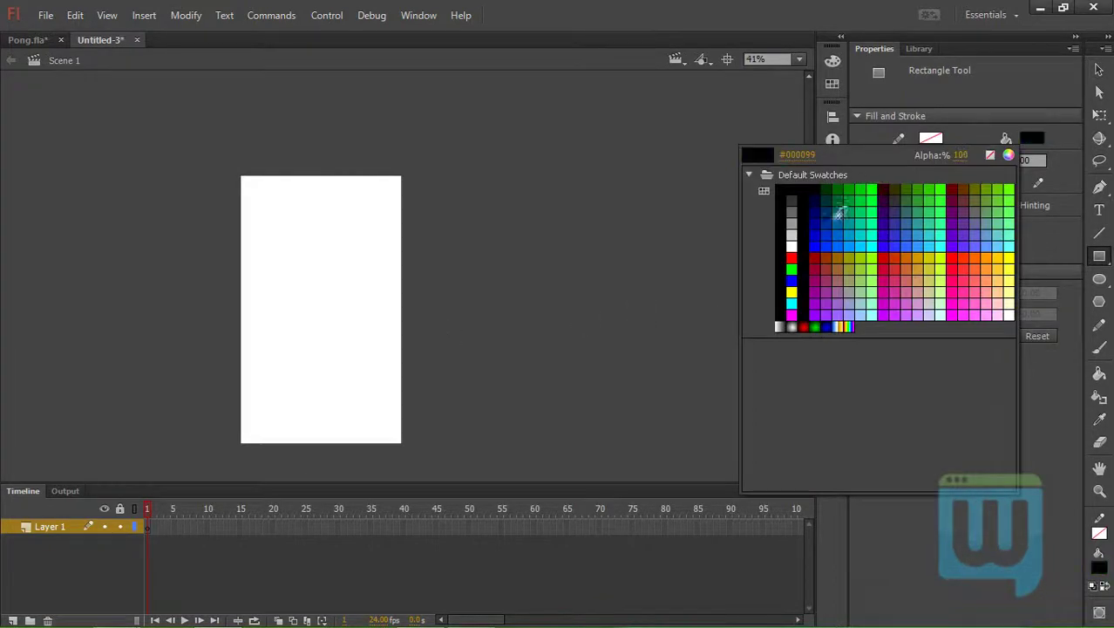
{"action": "left_click", "coordinate": [820, 218]}
{"action": "left_click", "coordinate": [930, 138]}
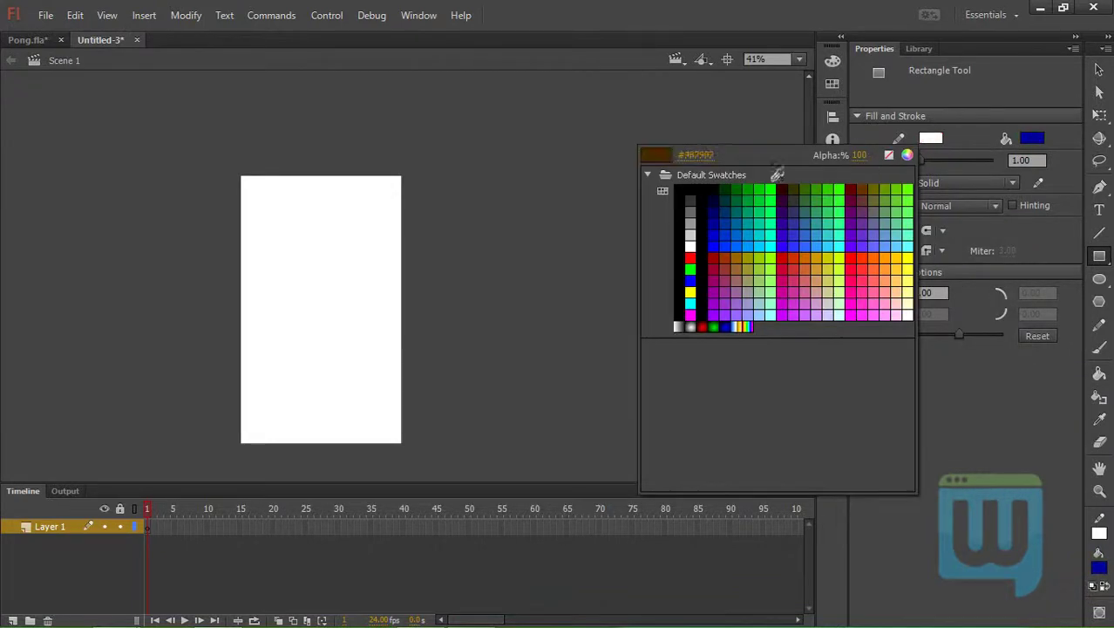
Draw a black-outlined blue rectangle on the upper stage and select it entirely
{"action": "left_click", "coordinate": [689, 191]}
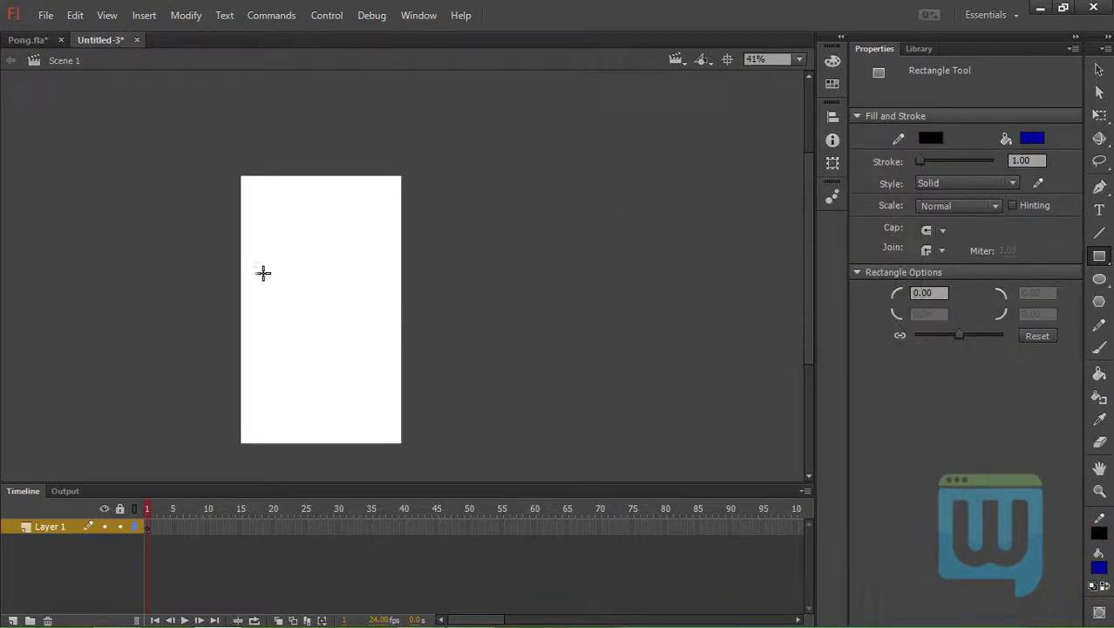
{"action": "mouse_move", "coordinate": [259, 272]}
{"action": "left_mouse_down"}
{"action": "mouse_move", "coordinate": [408, 228]}
{"action": "mouse_move", "coordinate": [429, 242]}
{"action": "left_mouse_up"}
{"action": "key", "text": "v"}
{"action": "double_click", "coordinate": [396, 266]}
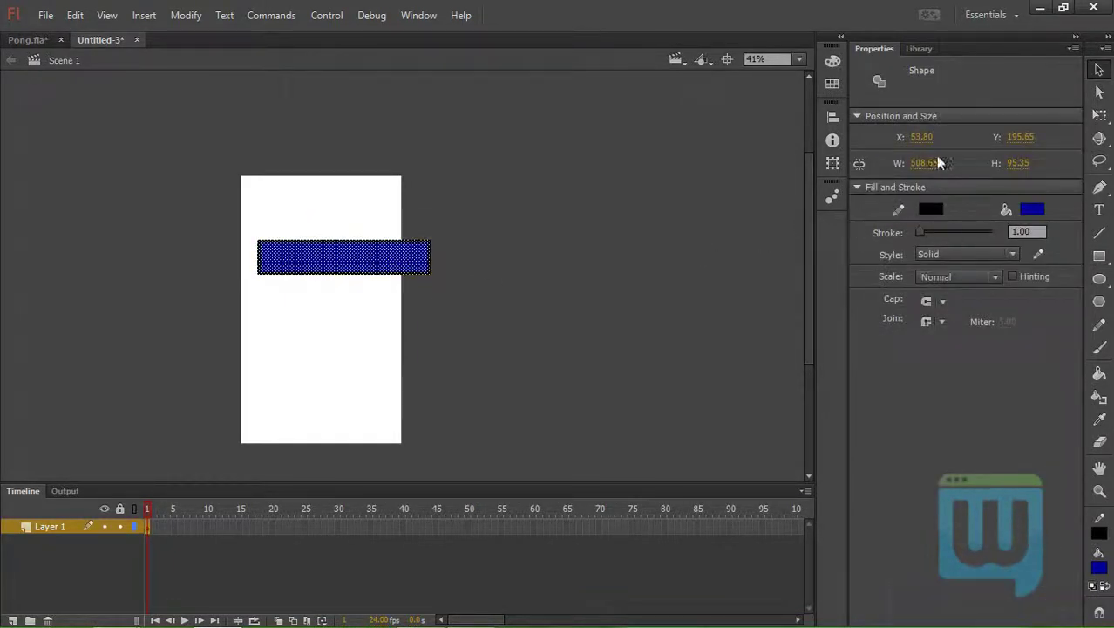
Resize the rectangle to width 480 and height 60
{"action": "left_click", "coordinate": [923, 164]}
{"action": "type", "text": "480"}
{"action": "left_click", "coordinate": [1020, 162]}
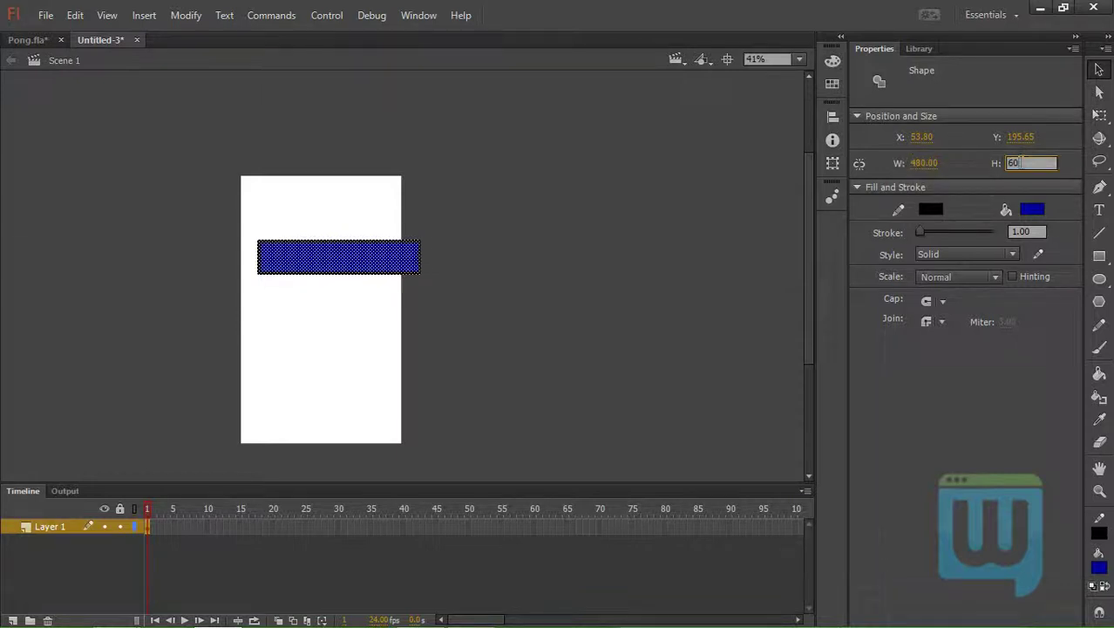
{"action": "left_click", "coordinate": [531, 259]}
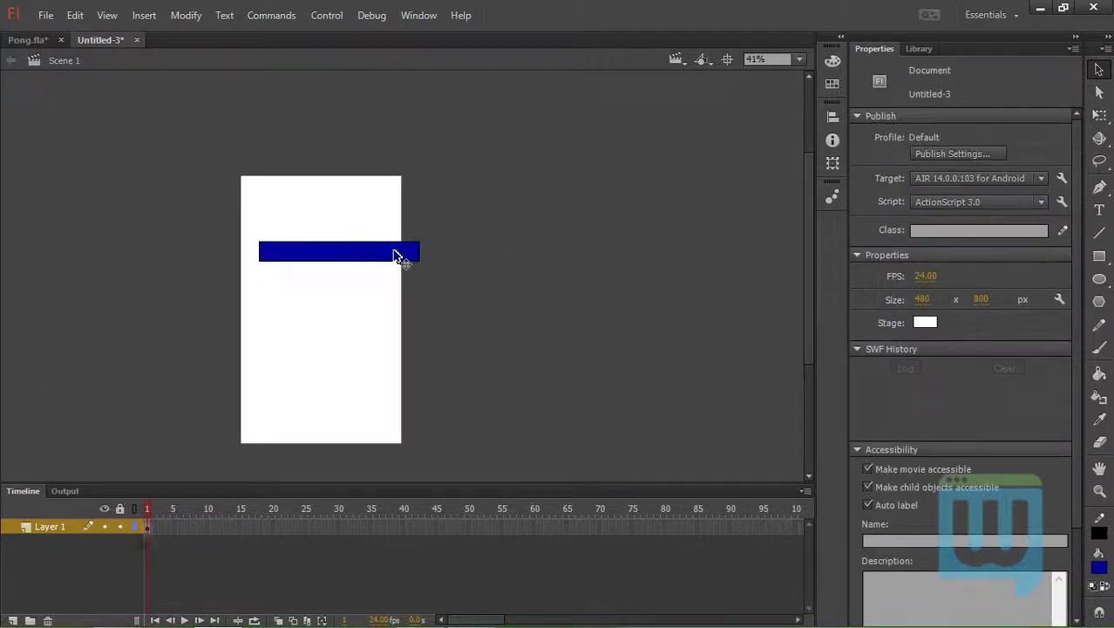
Align the bar to the stage's horizontal centre and top edge
{"action": "left_click", "coordinate": [399, 254]}
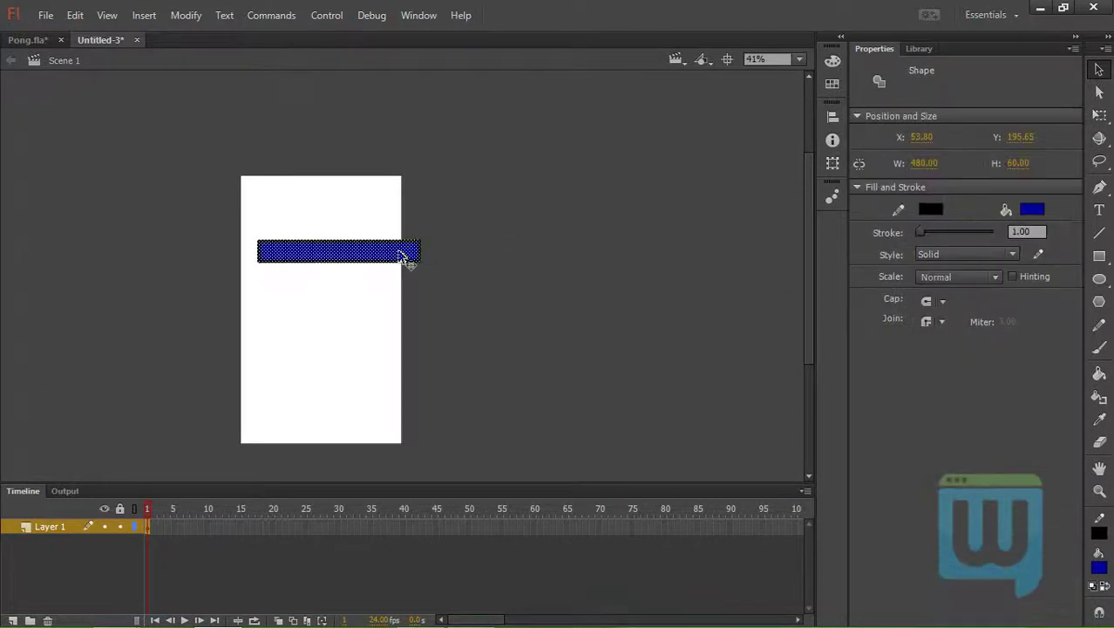
{"action": "left_click", "coordinate": [831, 117]}
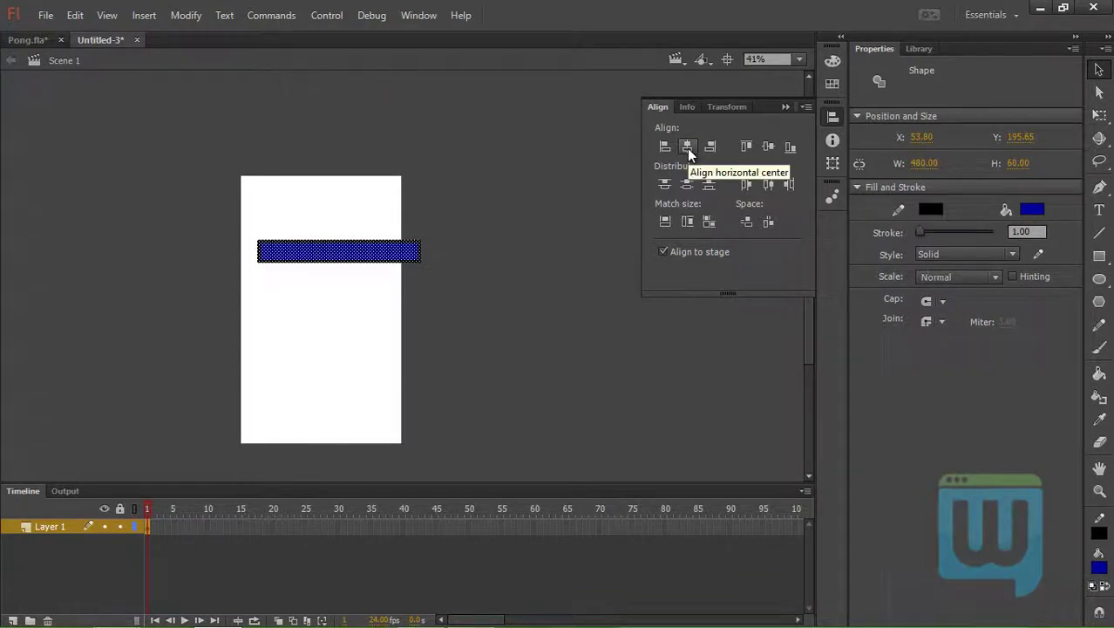
{"action": "left_click", "coordinate": [686, 147]}
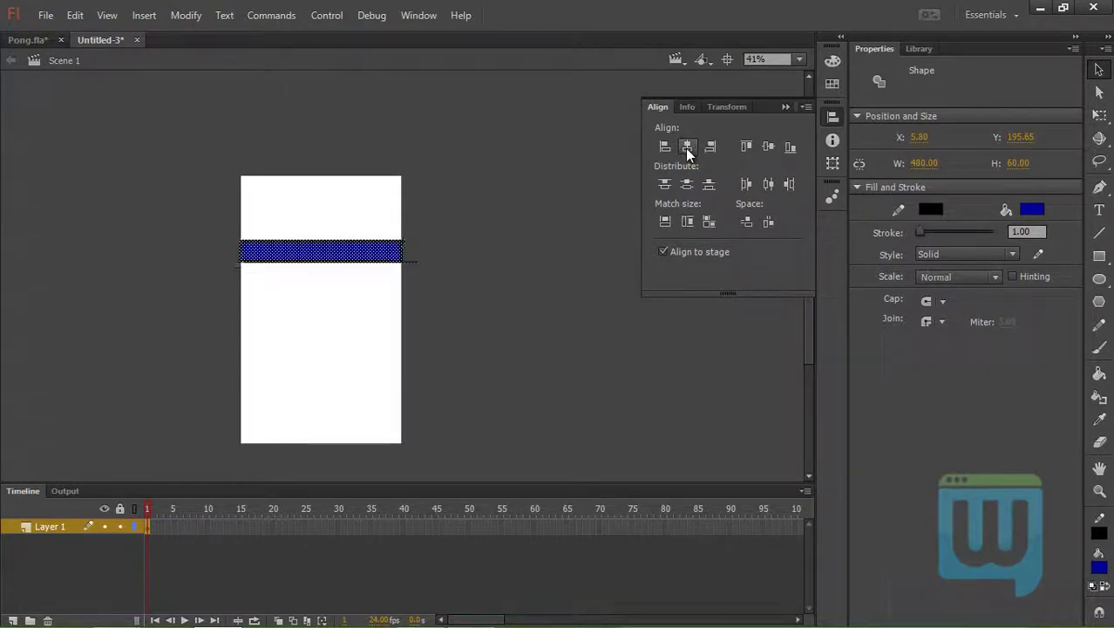
{"action": "left_click", "coordinate": [748, 147]}
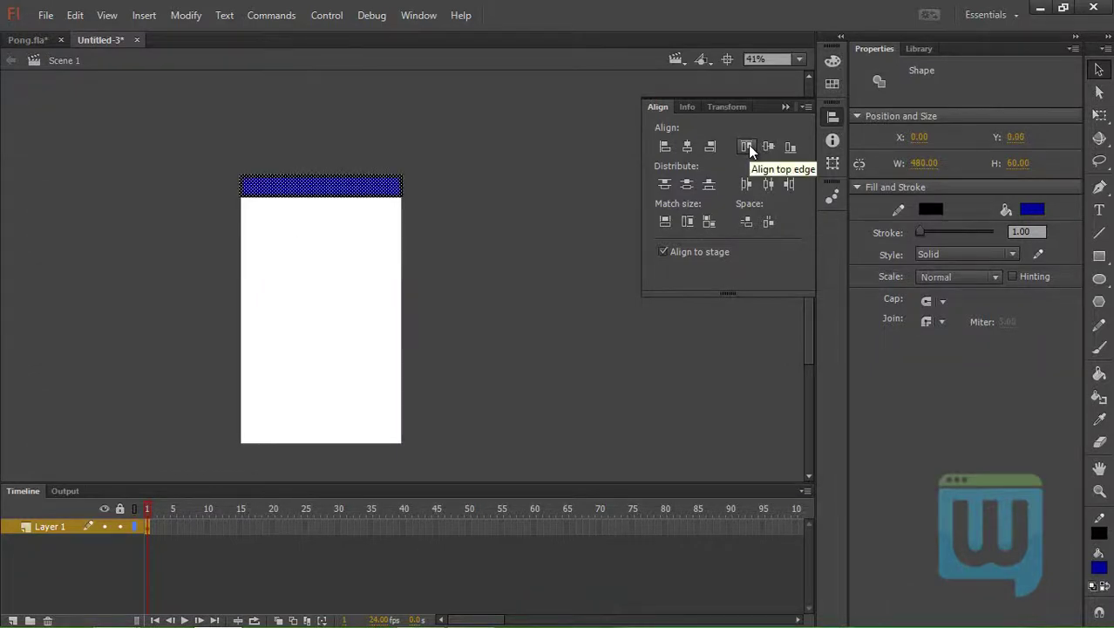
{"action": "left_click", "coordinate": [585, 199]}
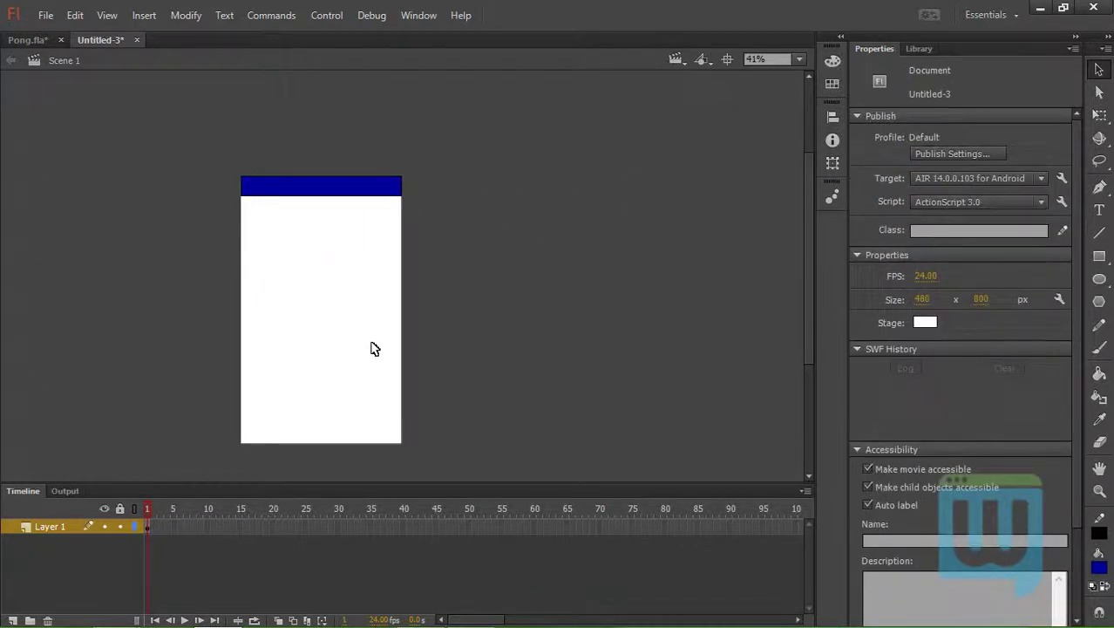
Zoom in and convert the blue bar into a Movie Clip symbol
{"action": "key", "text": "z"}
{"action": "left_click", "coordinate": [278, 299]}
{"action": "scroll", "coordinate": [384, 262], "scroll_direction": "up", "scroll_amount": 3}
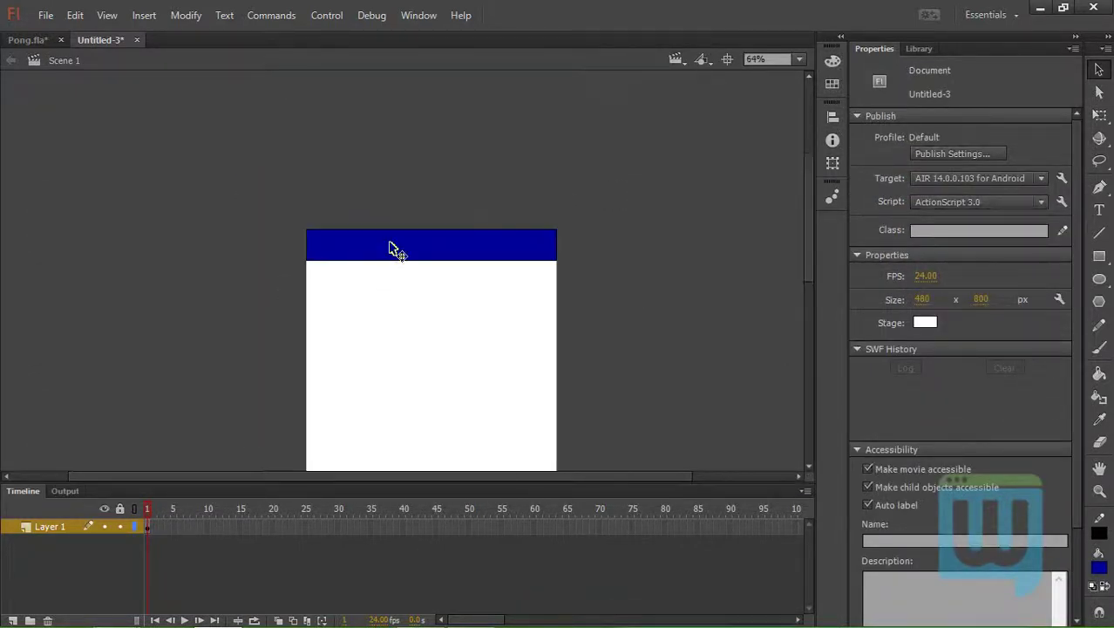
{"action": "left_click", "coordinate": [391, 249]}
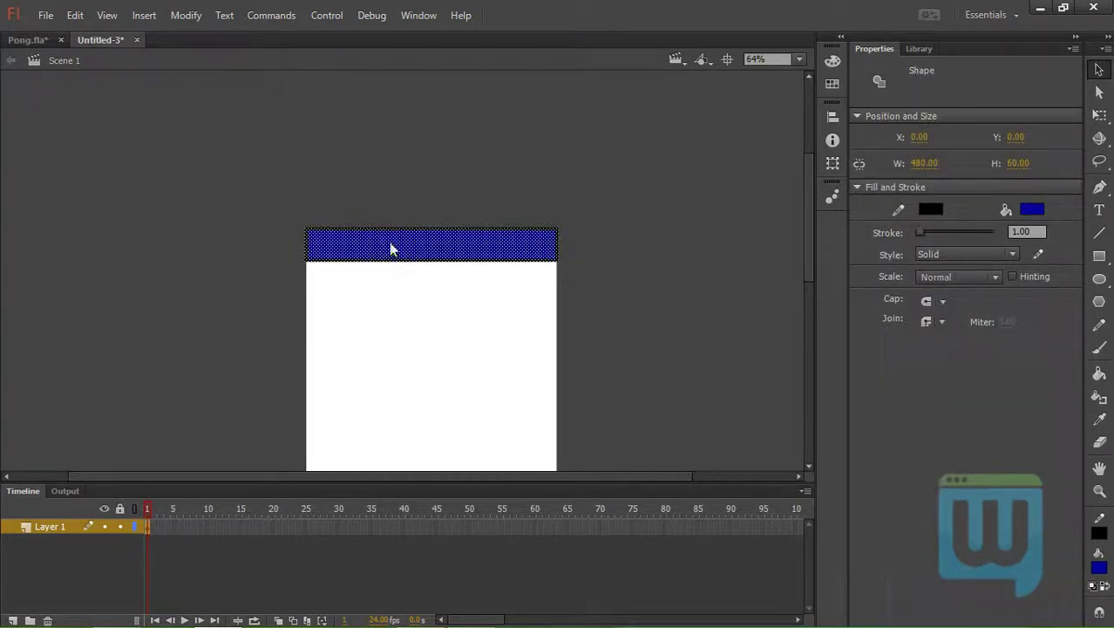
{"action": "key", "text": "F8"}
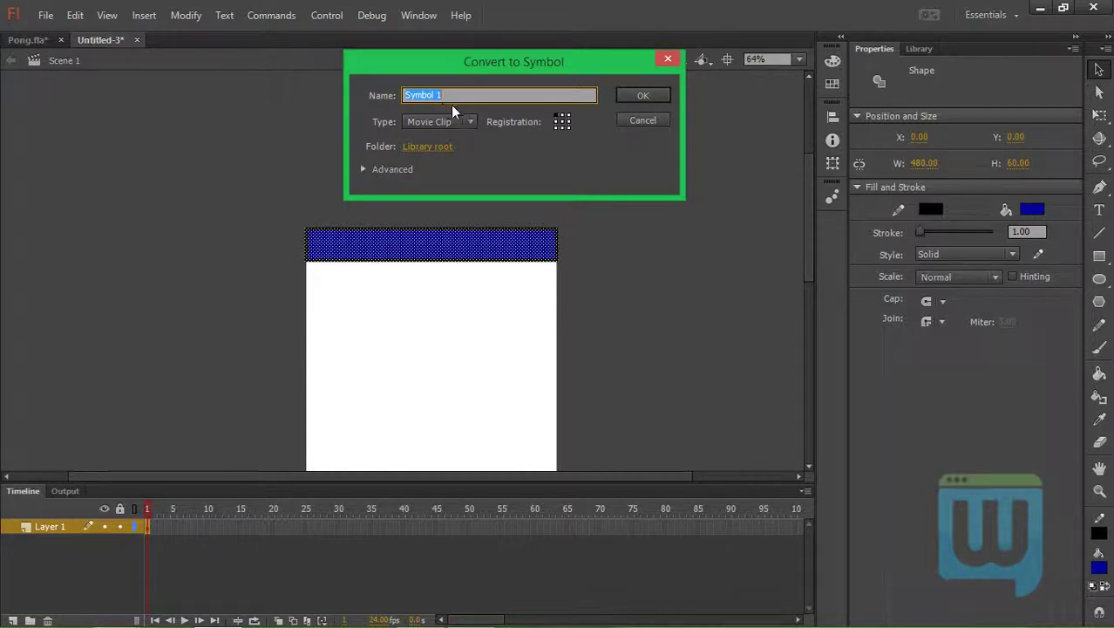
{"action": "left_click", "coordinate": [646, 93]}
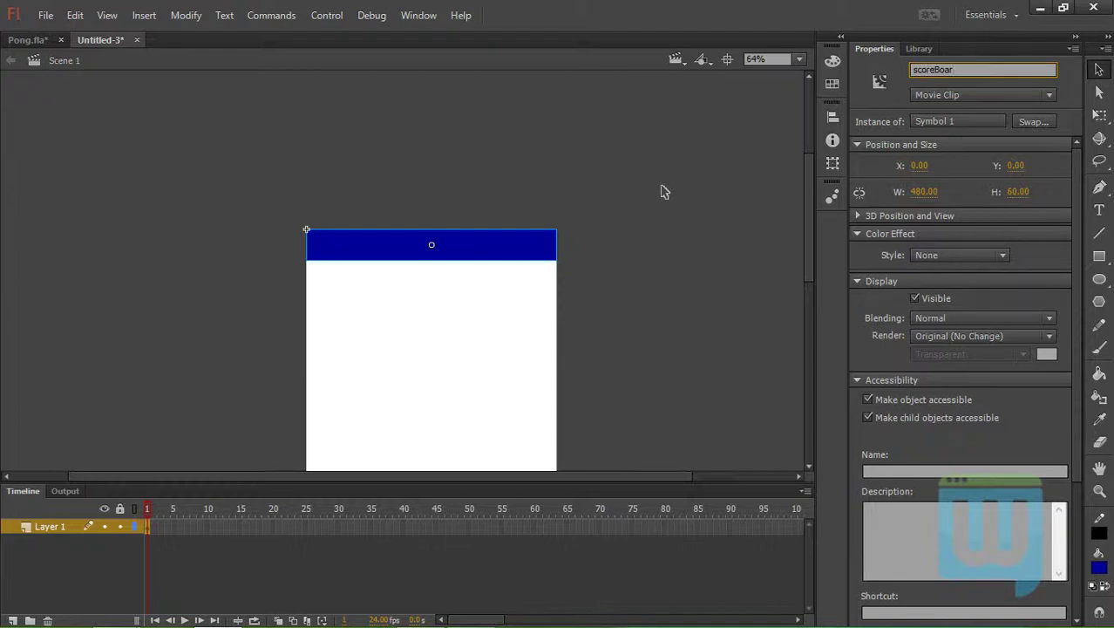
Name the instance scoreBoard and enter Symbol 1 for editing
{"action": "type", "text": "scoreBoard"}
{"action": "left_click", "coordinate": [609, 302]}
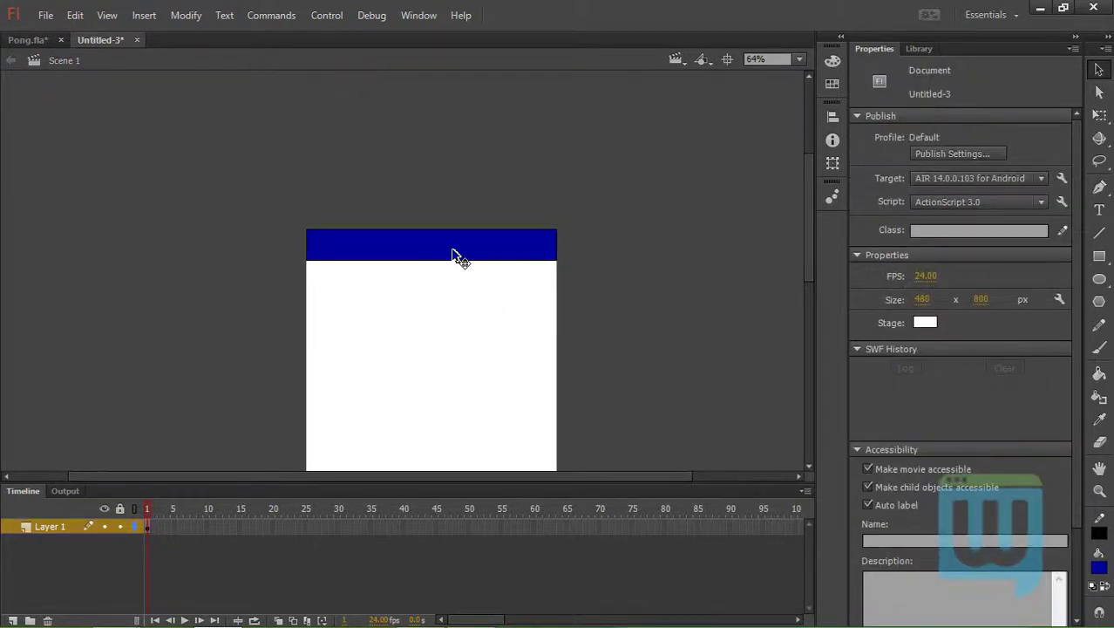
{"action": "double_click", "coordinate": [452, 256]}
{"action": "left_click", "coordinate": [587, 284]}
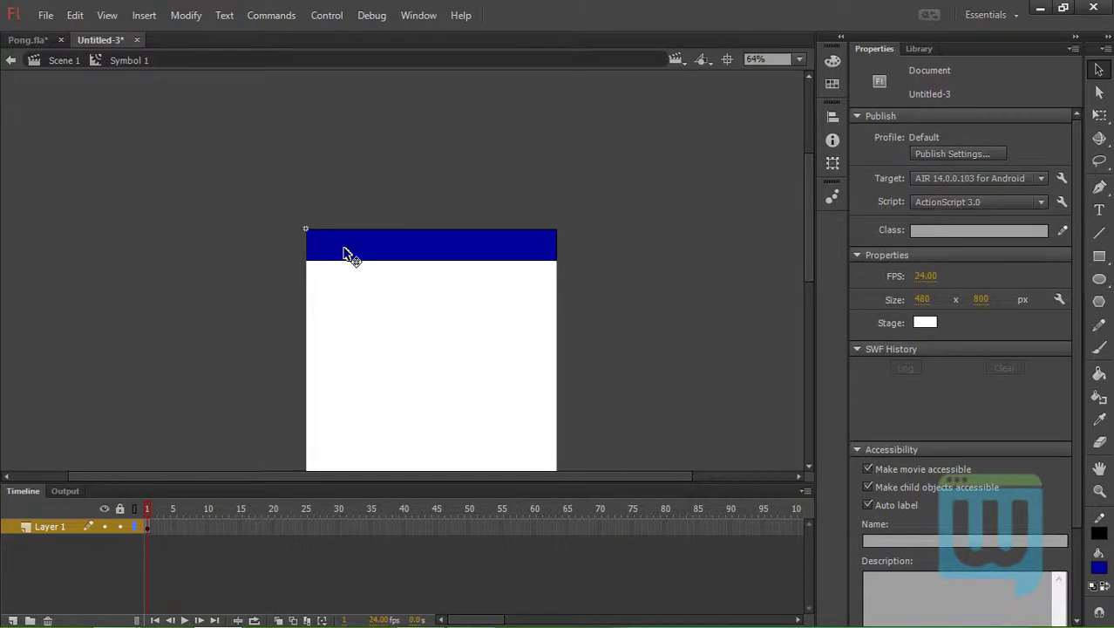
Set the Text tool to black, 30 pt text
{"action": "left_click", "coordinate": [1100, 209]}
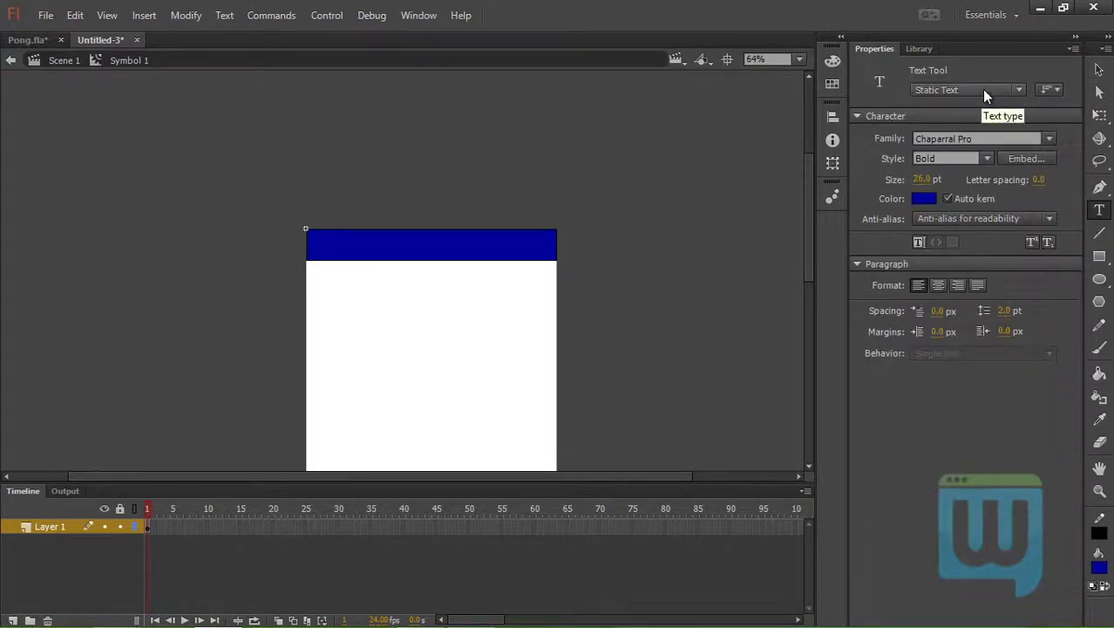
{"action": "left_click", "coordinate": [924, 199]}
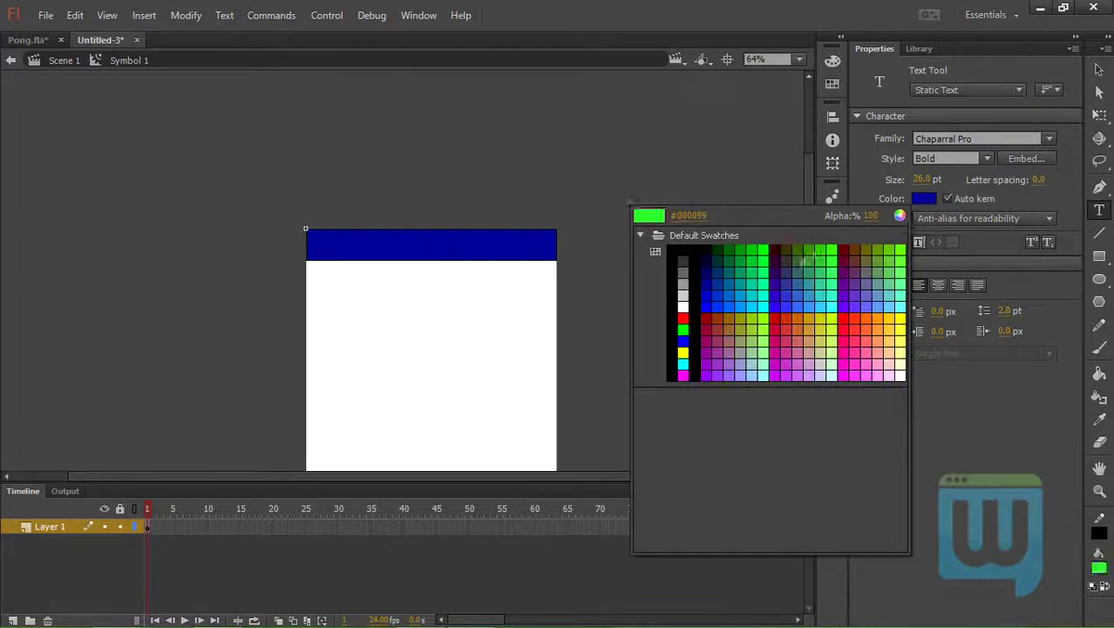
{"action": "left_click", "coordinate": [684, 251]}
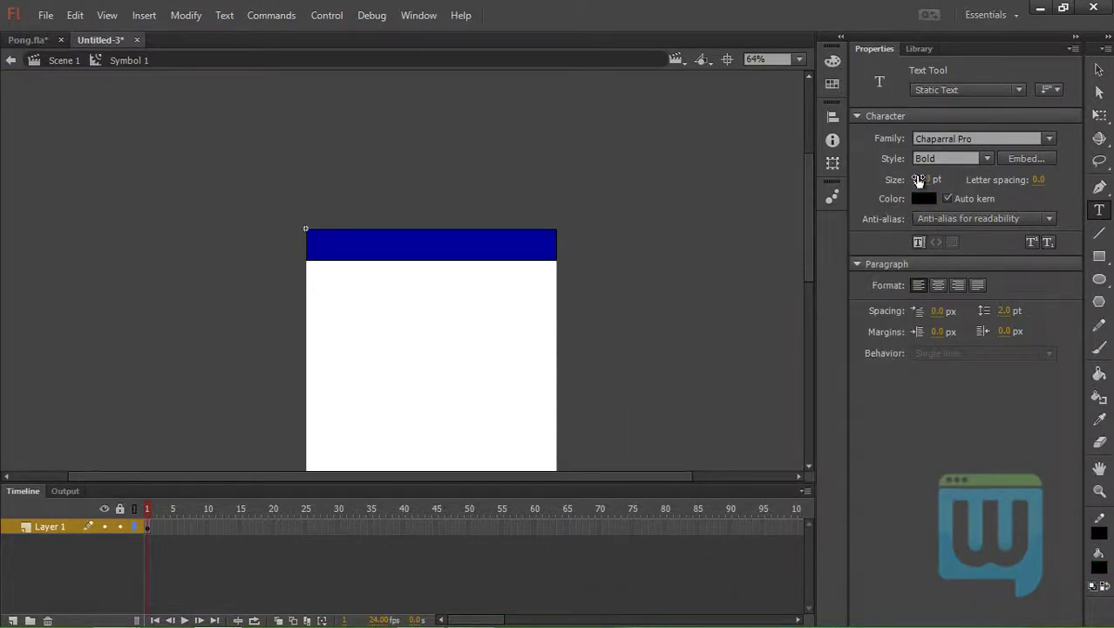
{"action": "left_click", "coordinate": [918, 179]}
{"action": "left_click", "coordinate": [310, 237]}
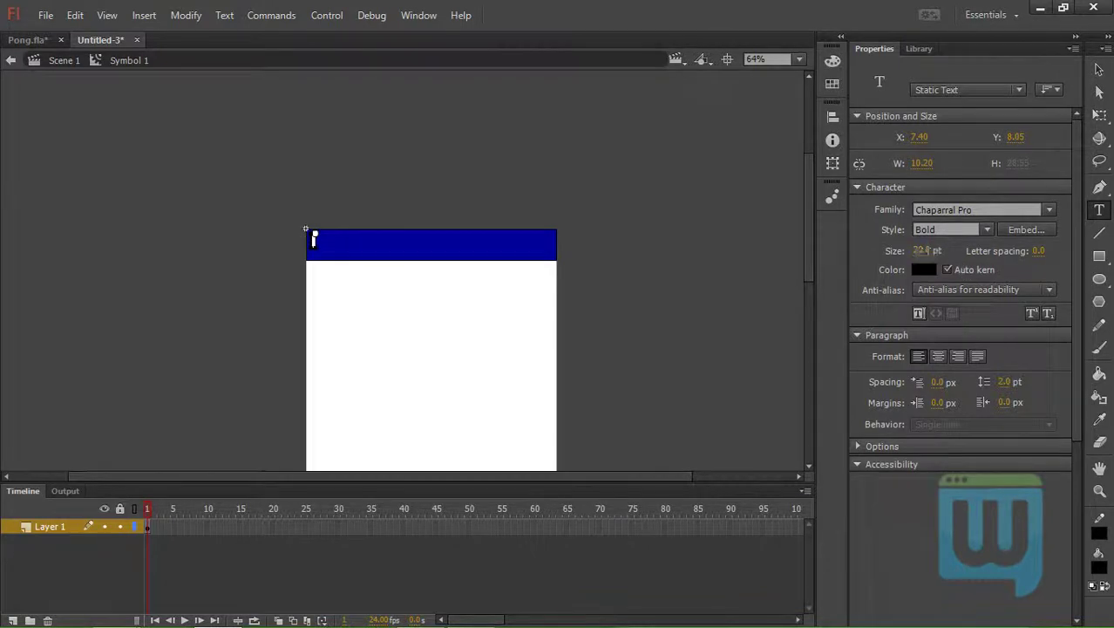
{"action": "left_click", "coordinate": [920, 251]}
{"action": "left_click", "coordinate": [347, 256]}
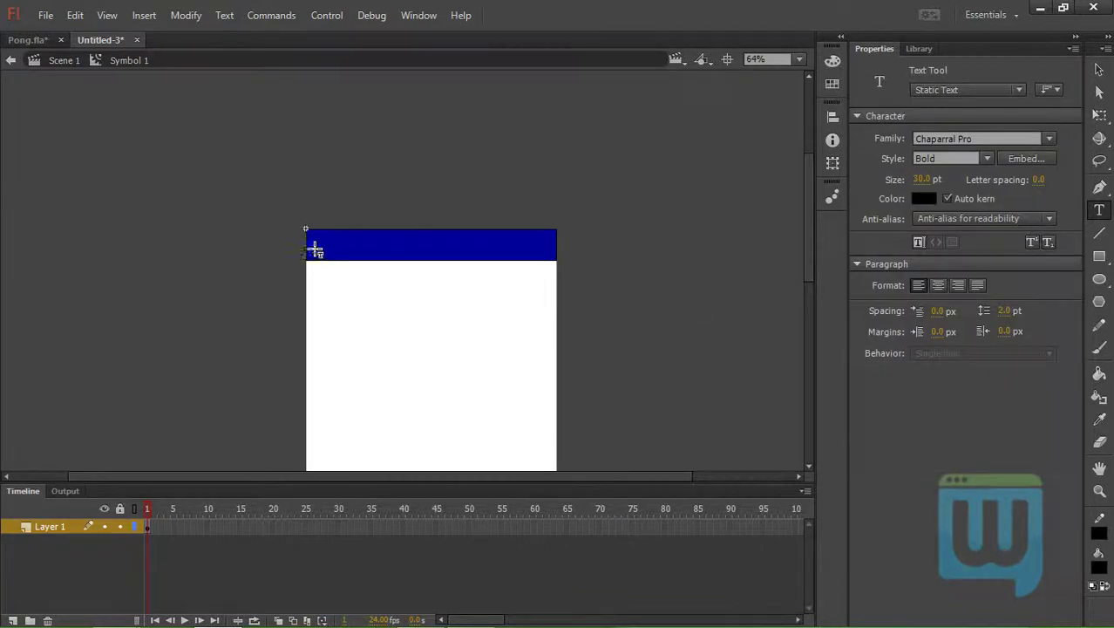
Type the labels 'Player' on the bar's left and 'CPU' on its right
{"action": "left_click", "coordinate": [315, 248]}
{"action": "type", "text": "Player"}
{"action": "key", "text": "Escape"}
{"action": "left_click", "coordinate": [472, 242]}
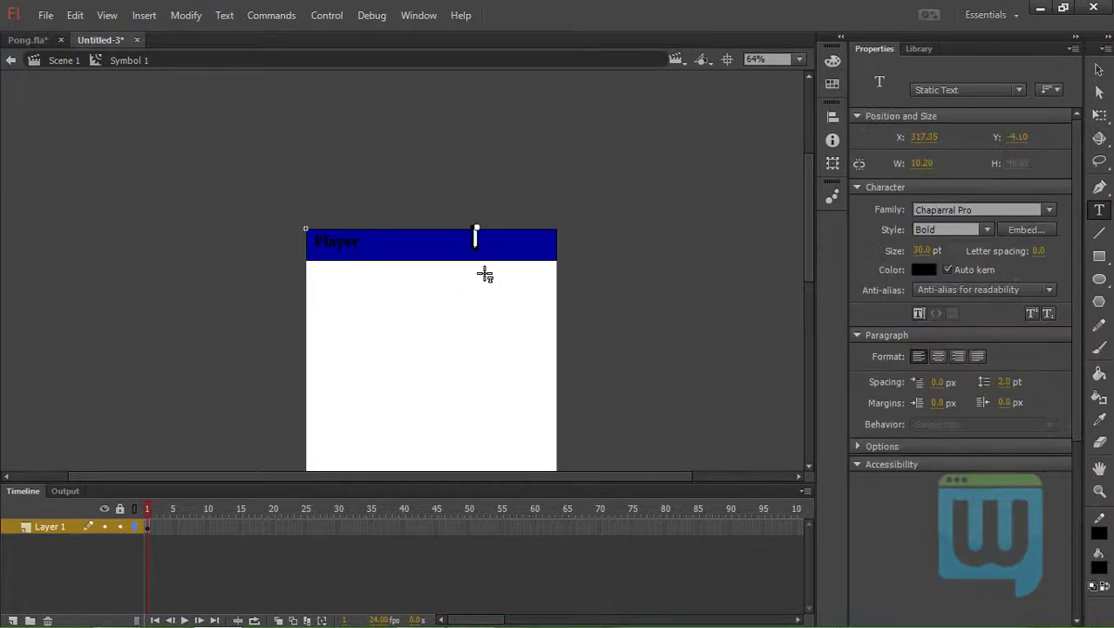
{"action": "type", "text": "CPU"}
{"action": "key", "text": "Escape"}
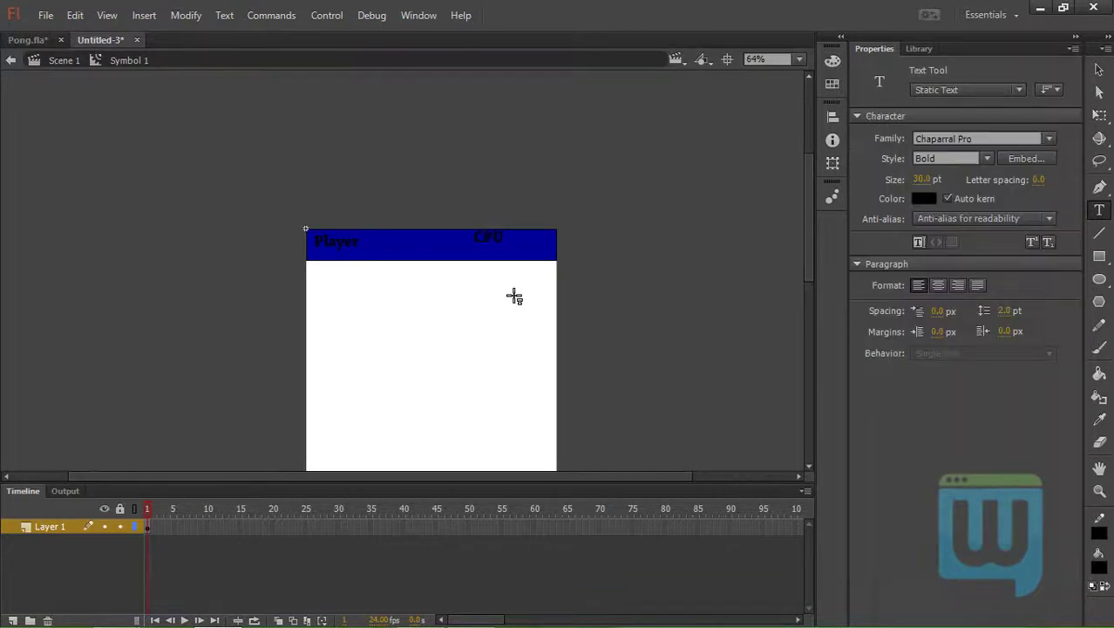
{"action": "left_click", "coordinate": [496, 238]}
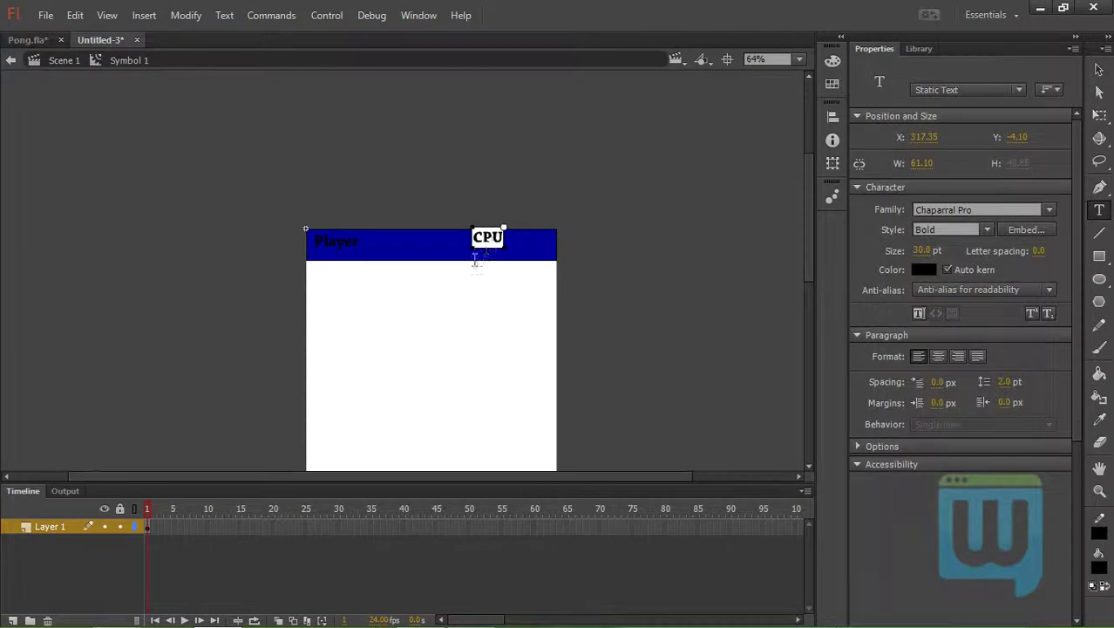
{"action": "key", "text": "Escape"}
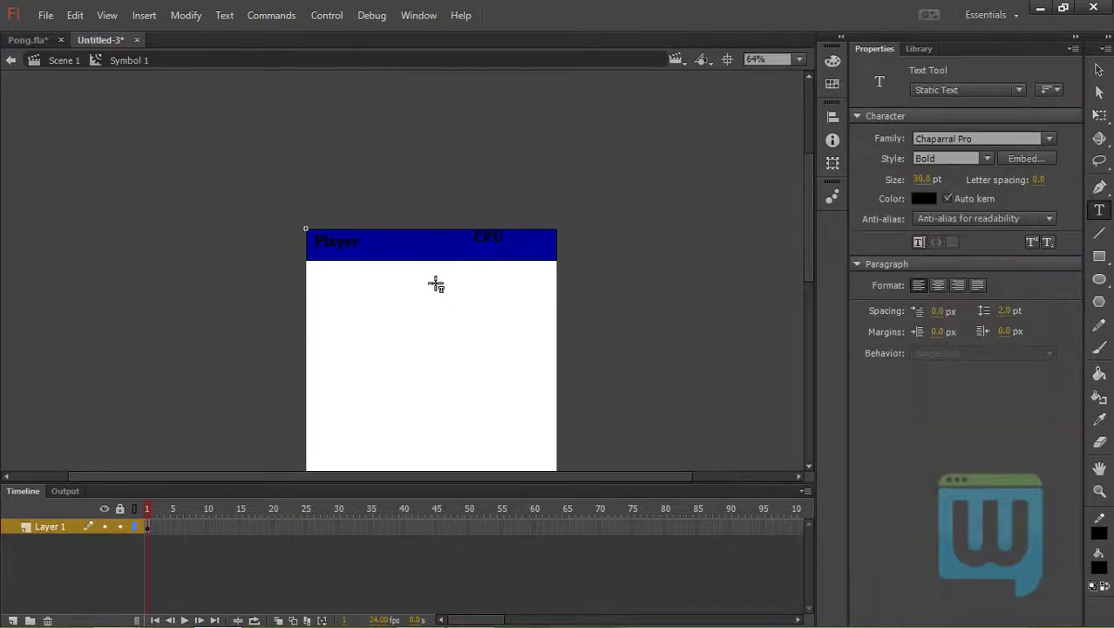
Fill the top bar with pure blue #0000FF
{"action": "key", "text": "v"}
{"action": "left_click", "coordinate": [424, 247]}
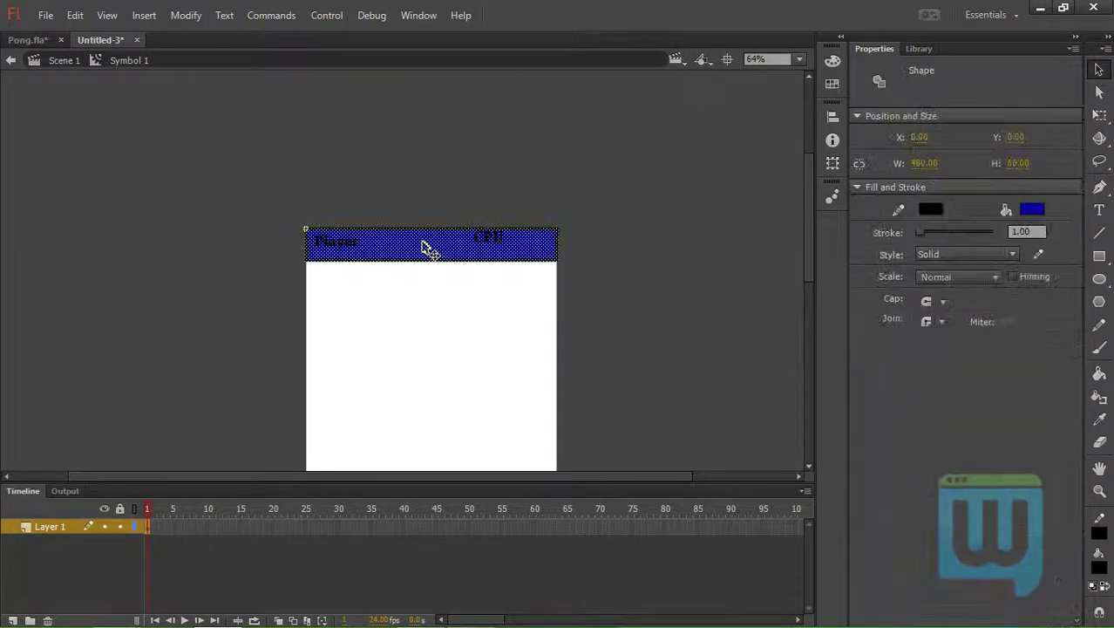
{"action": "left_click", "coordinate": [1027, 211]}
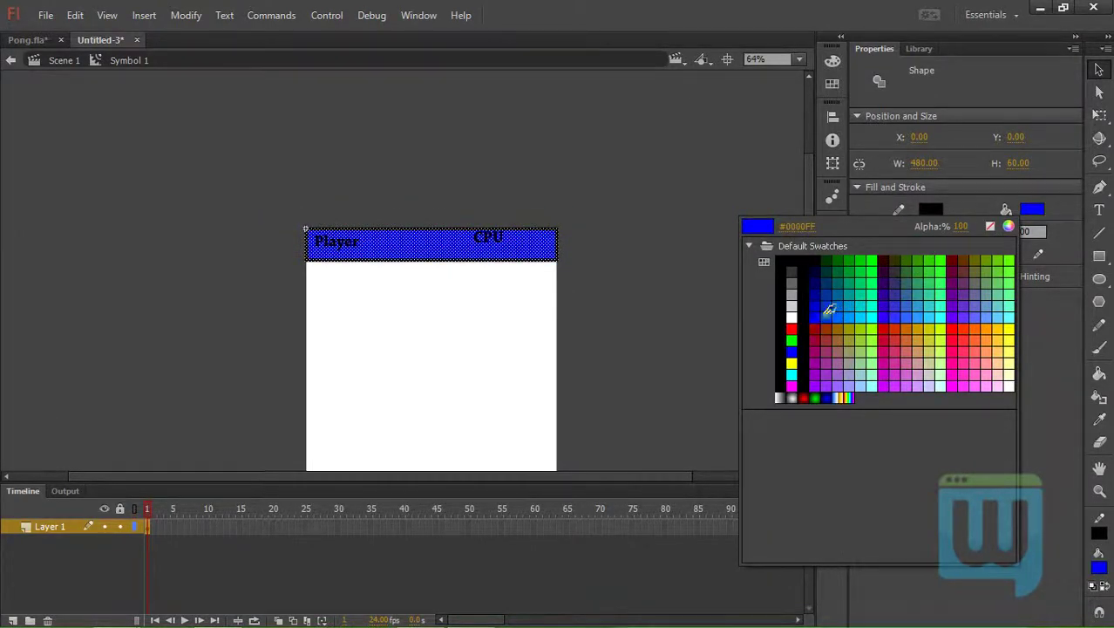
{"action": "left_click", "coordinate": [821, 314]}
{"action": "left_click", "coordinate": [789, 322]}
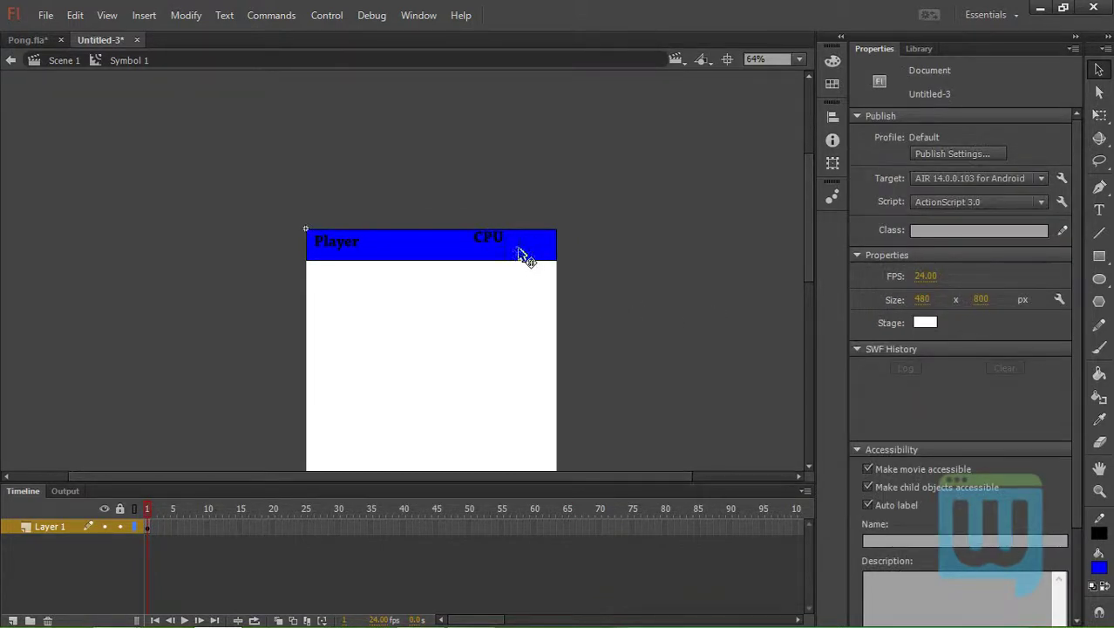
Reposition the CPU label and nudge the Player label down and left into place
{"action": "left_click", "coordinate": [492, 249]}
{"action": "left_click_drag", "start_coordinate": [494, 250], "coordinate": [465, 254]}
{"action": "key", "text": "Tab"}
{"action": "key", "text": "Down"}
{"action": "key", "text": "Down"}
{"action": "key", "text": "Down"}
{"action": "key", "text": "Down"}
{"action": "key", "text": "Down"}
{"action": "key", "text": "Down"}
{"action": "key", "text": "Left"}
{"action": "key", "text": "Left"}
{"action": "key", "text": "Left"}
{"action": "key", "text": "Left"}
{"action": "key", "text": "Left"}
{"action": "key", "text": "Left"}
{"action": "key", "text": "Left"}
{"action": "key", "text": "Left"}
{"action": "key", "text": "Left"}
{"action": "key", "text": "Left"}
{"action": "key", "text": "Left"}
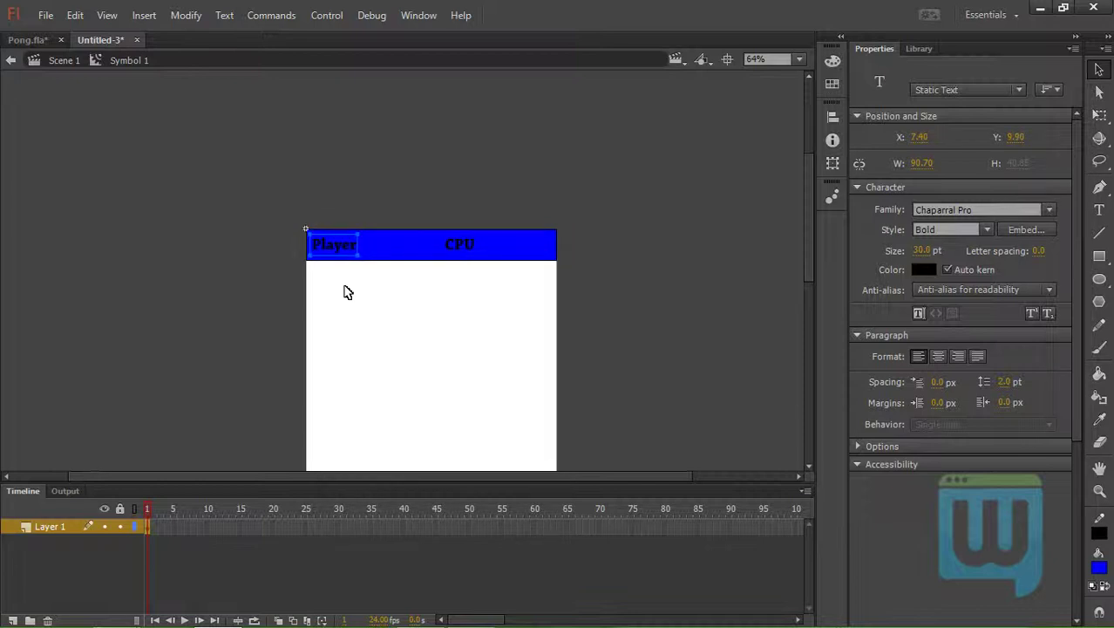
{"action": "left_click", "coordinate": [361, 274]}
Add colons so the labels read 'Player:' and 'CPU:'
{"action": "double_click", "coordinate": [356, 246]}
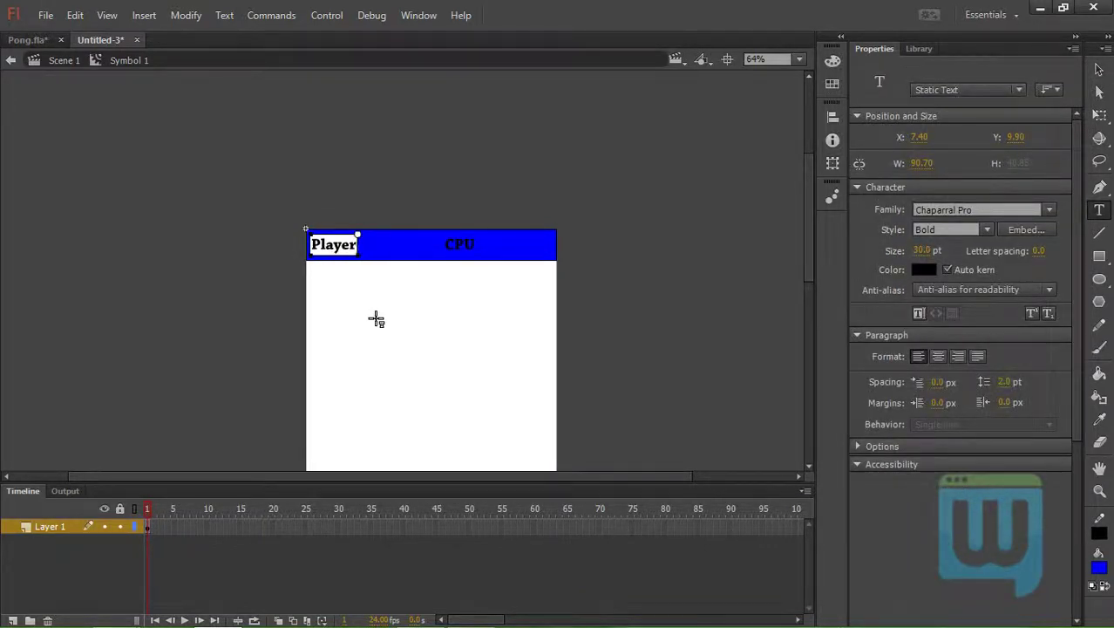
{"action": "left_click", "coordinate": [457, 244]}
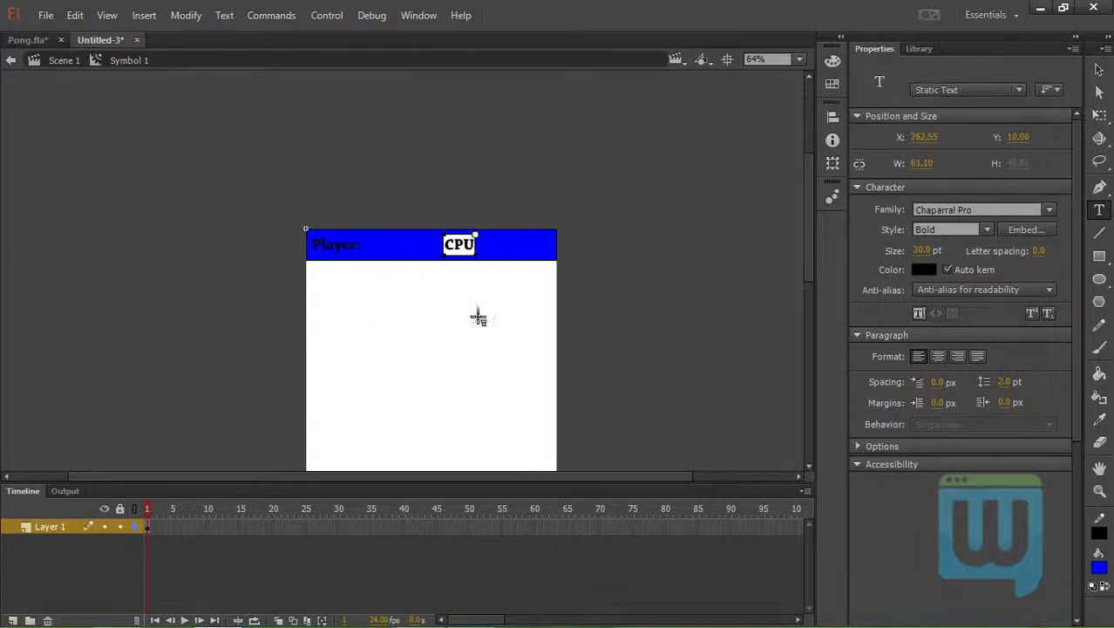
{"action": "type", "text": ":"}
{"action": "key", "text": "Escape"}
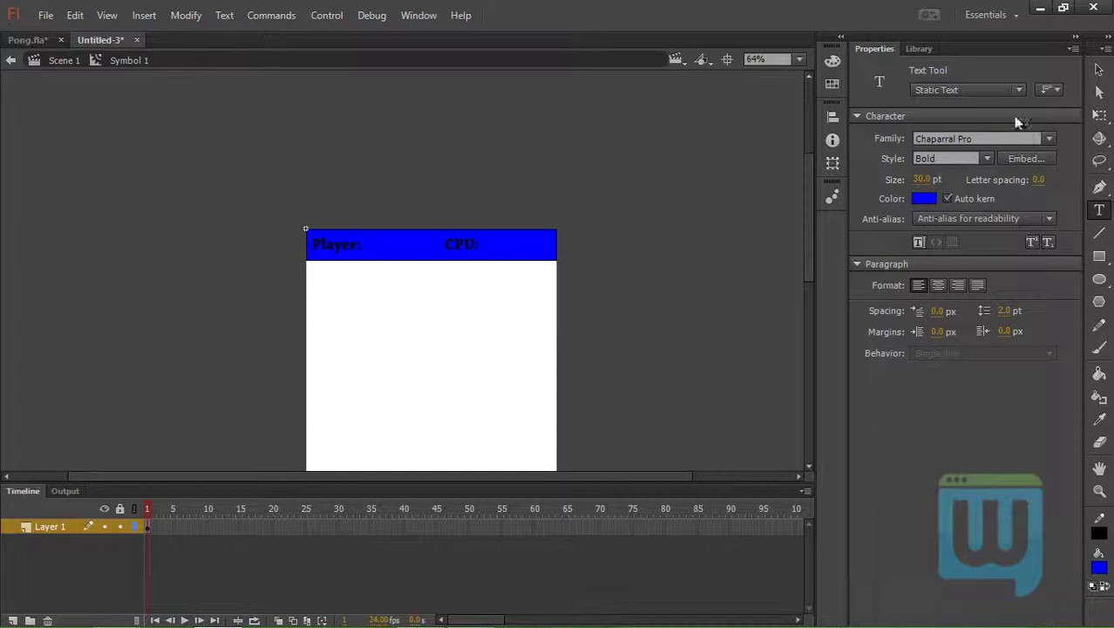
Change the text type from Static Text to Dynamic Text
{"action": "left_click", "coordinate": [1011, 90]}
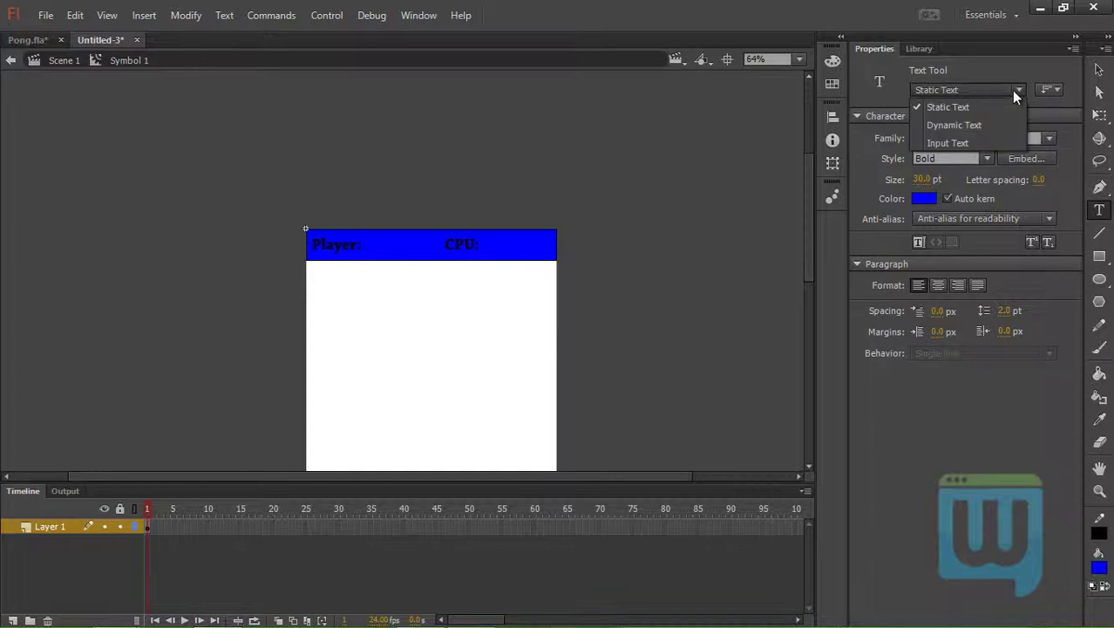
{"action": "left_click", "coordinate": [983, 126]}
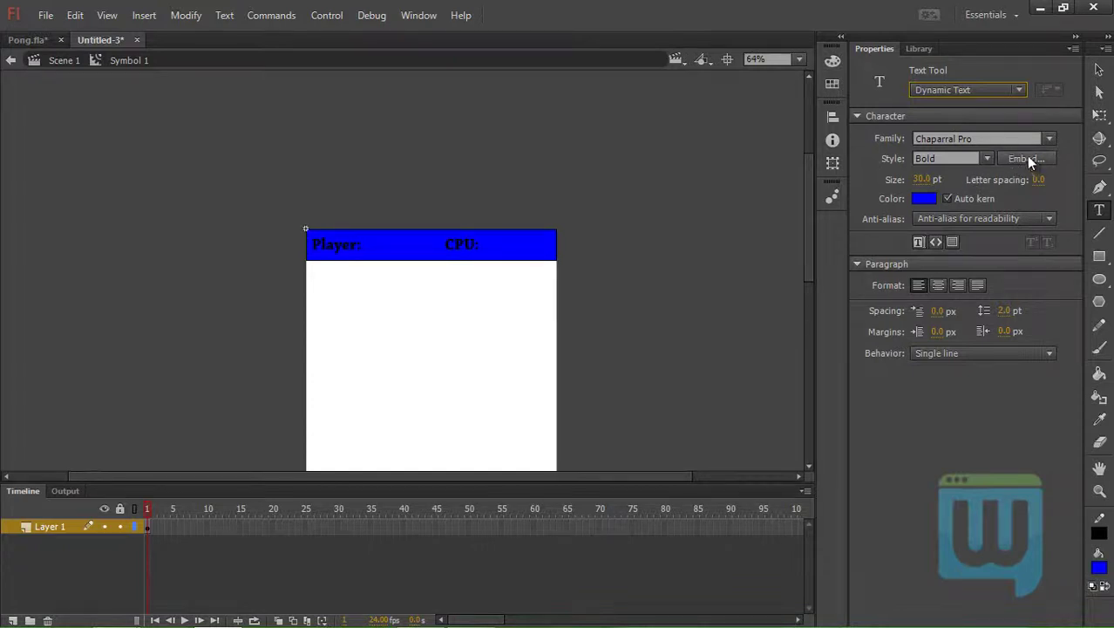
{"action": "left_click", "coordinate": [977, 137]}
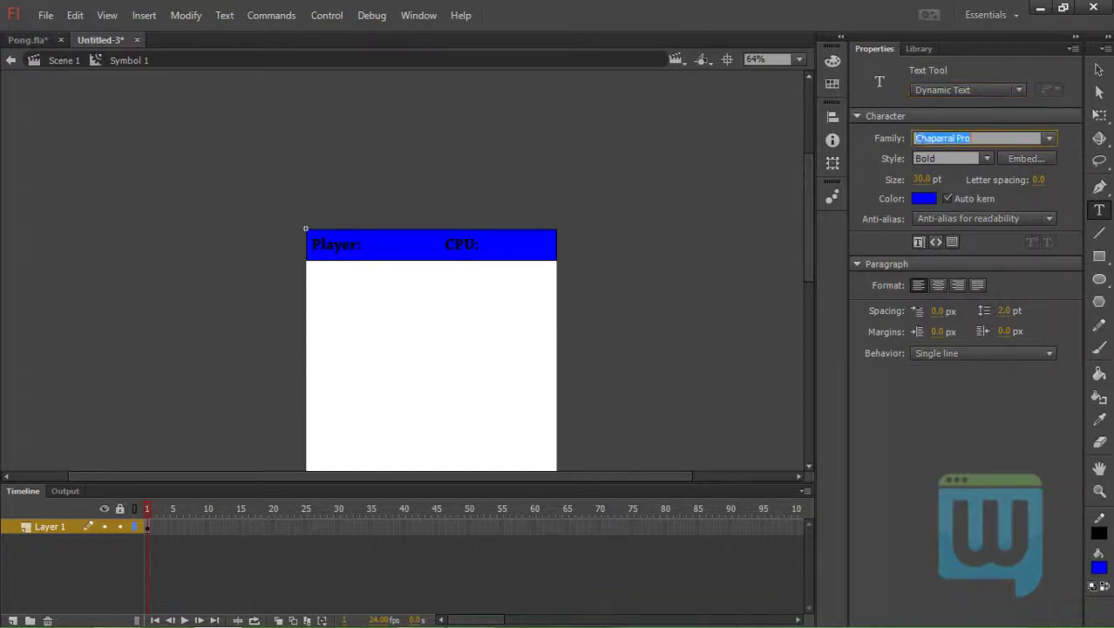
{"action": "left_click", "coordinate": [973, 136]}
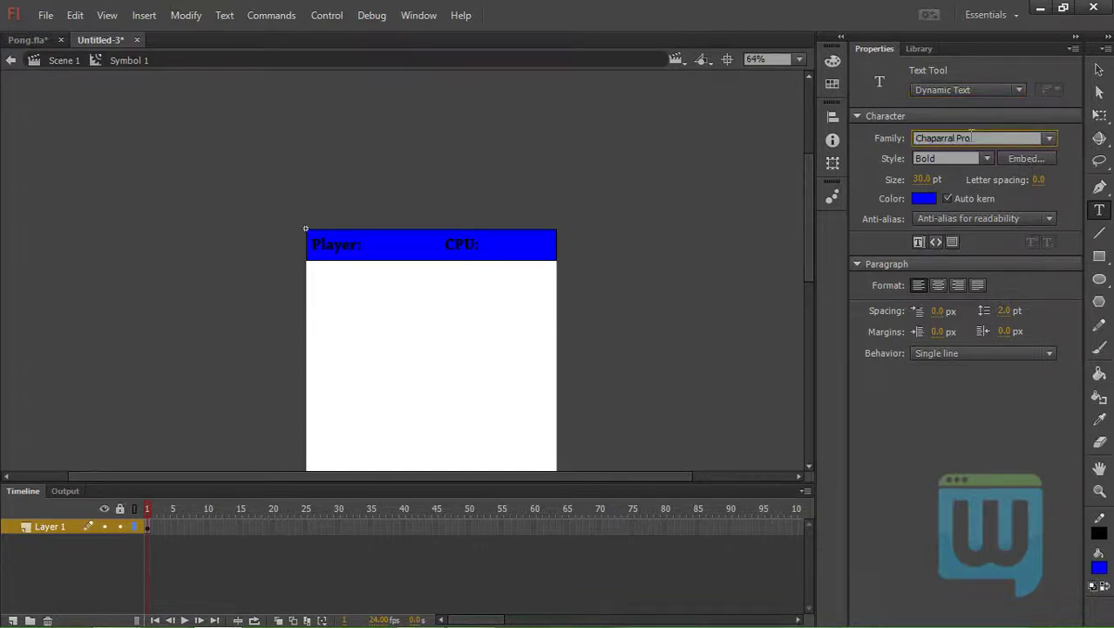
Embed only the numerals 0–9 of Chaparral Pro Bold and keep the text colour black
{"action": "left_click", "coordinate": [1026, 157]}
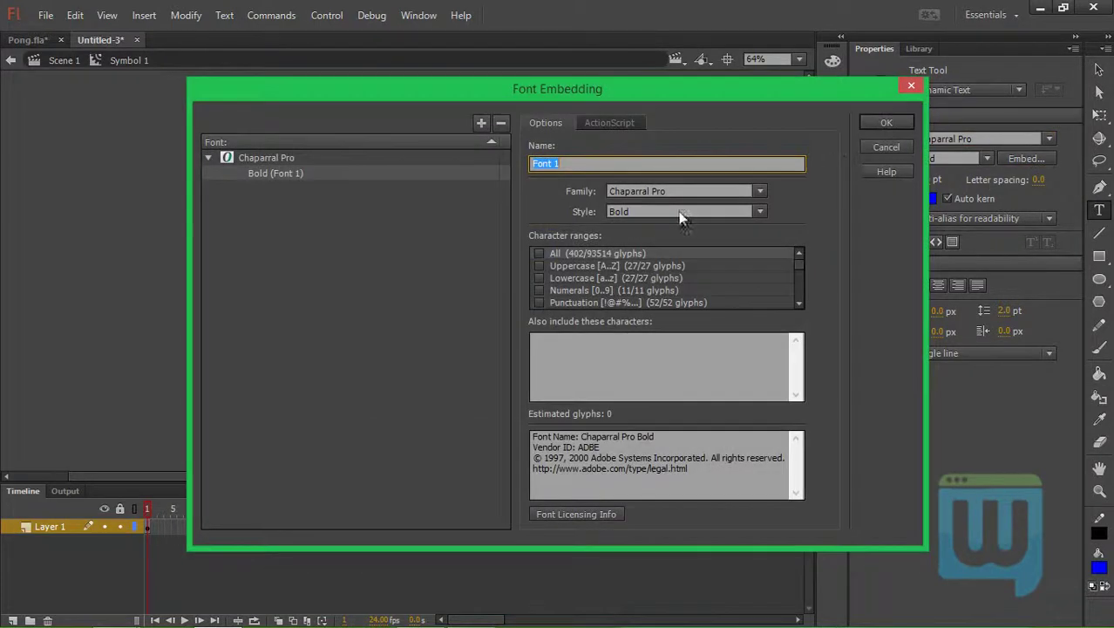
{"action": "left_click", "coordinate": [539, 265]}
{"action": "left_click", "coordinate": [539, 277]}
{"action": "left_click", "coordinate": [540, 290]}
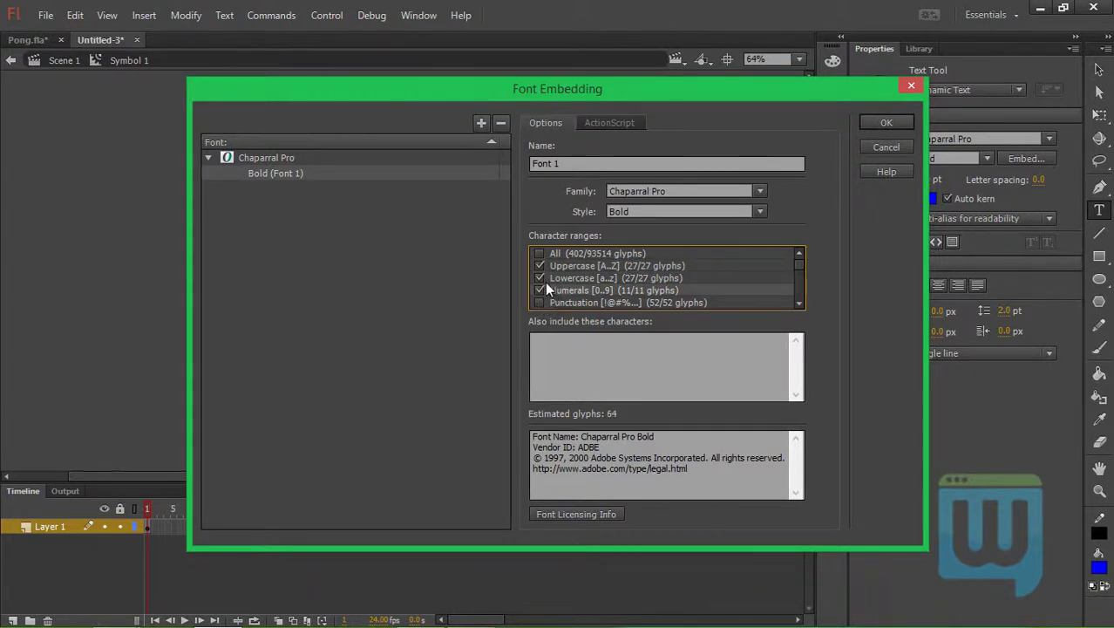
{"action": "left_click", "coordinate": [539, 277]}
{"action": "left_click", "coordinate": [539, 265]}
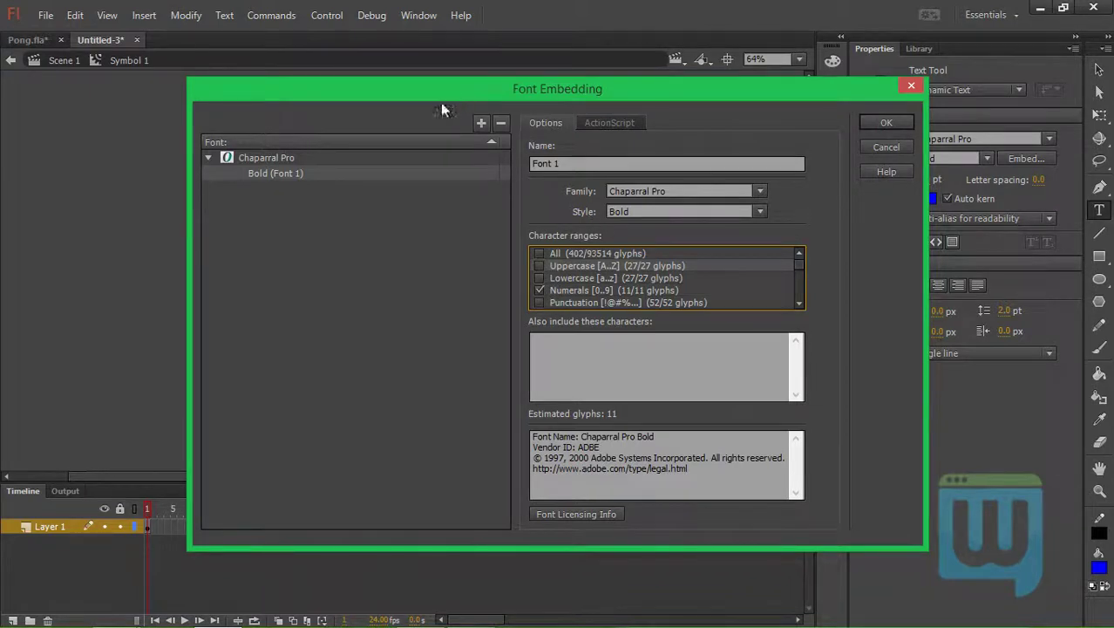
{"action": "left_click_drag", "start_coordinate": [436, 90], "coordinate": [365, 170]}
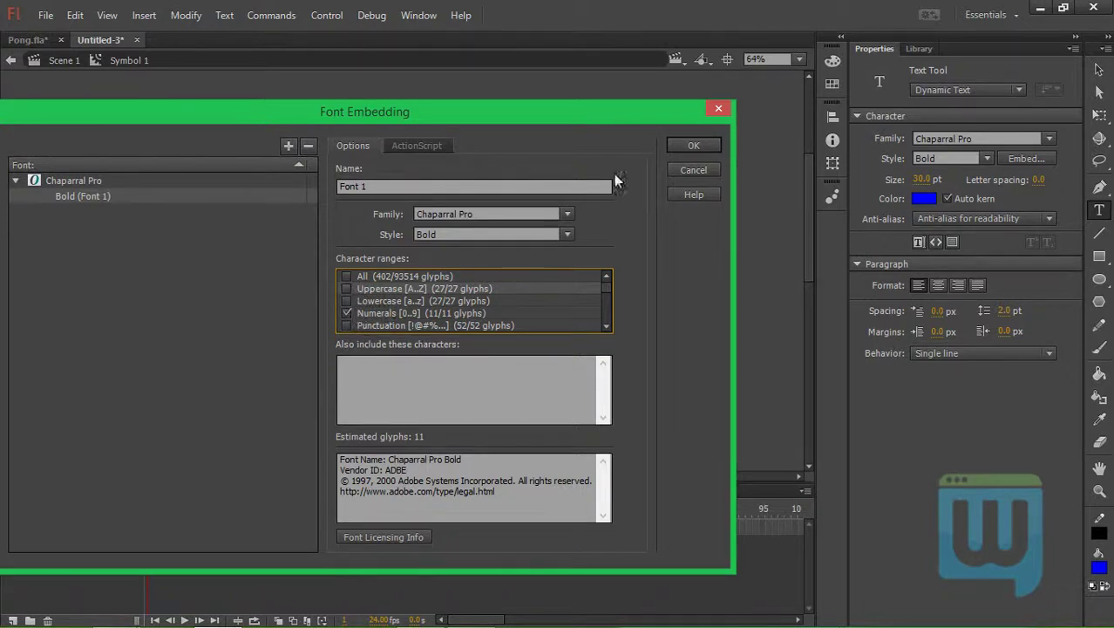
{"action": "left_click", "coordinate": [693, 145]}
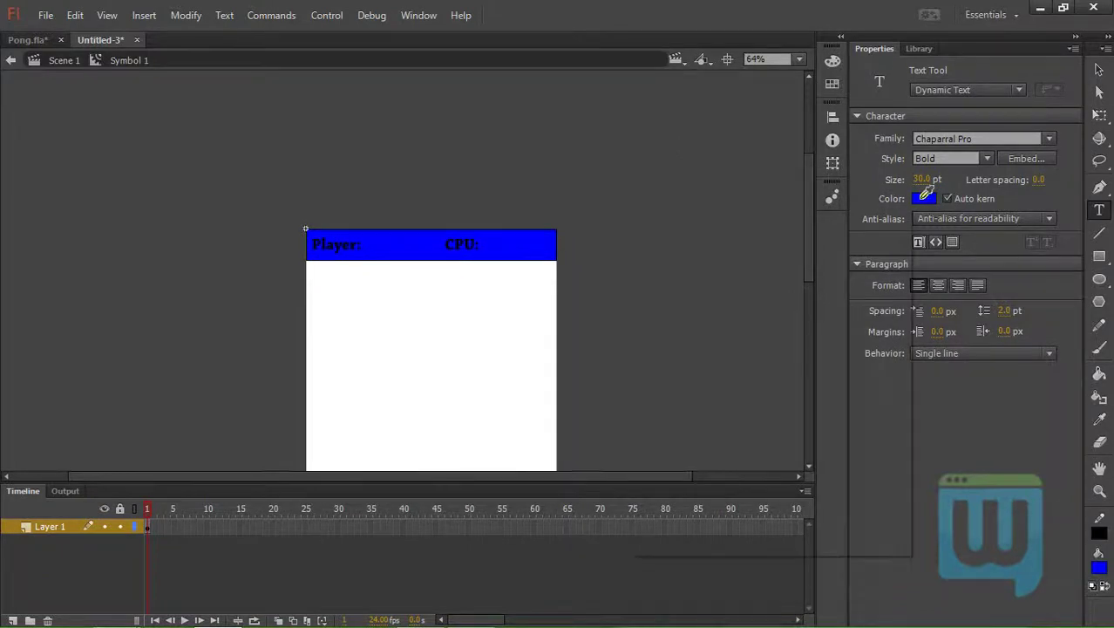
{"action": "left_click", "coordinate": [924, 198]}
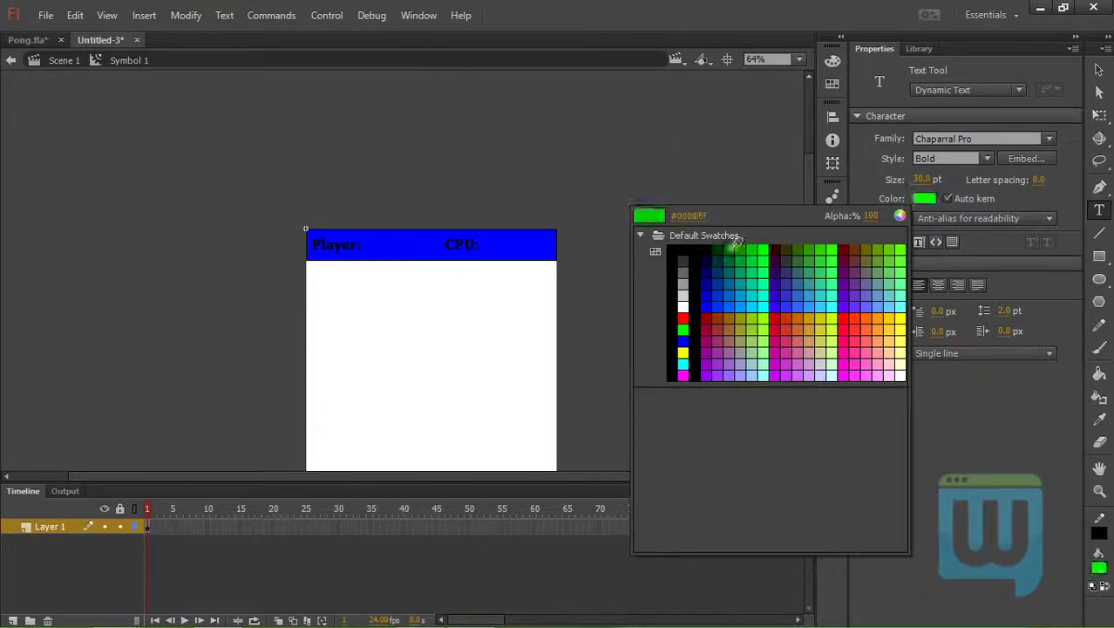
{"action": "left_click", "coordinate": [686, 248]}
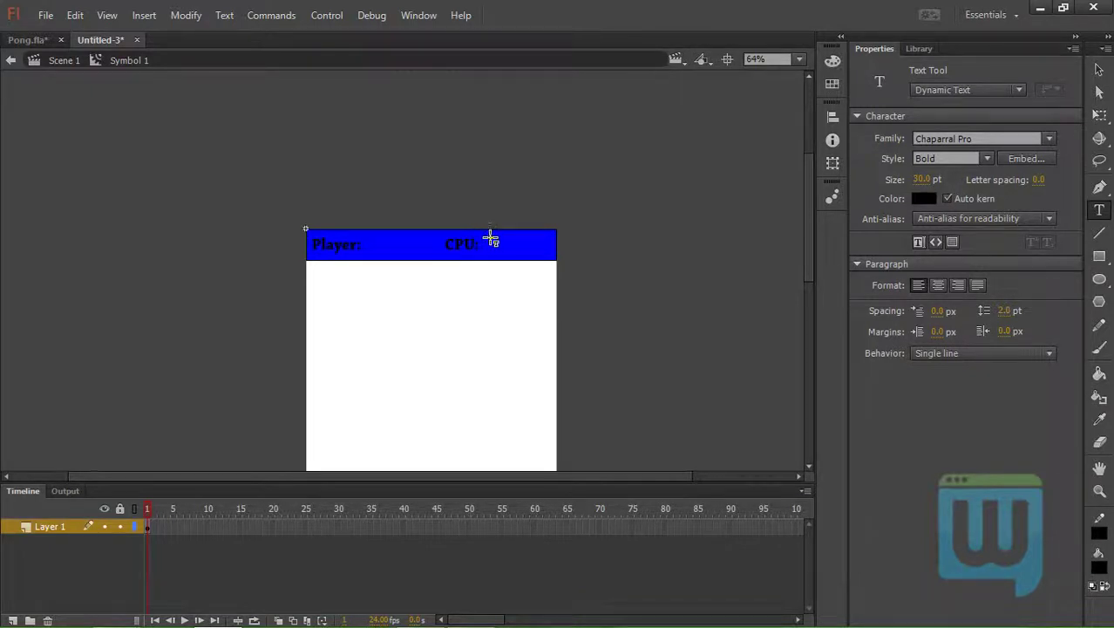
Draw two dynamic score text boxes, one beside CPU: and one for the player
{"action": "left_click_drag", "start_coordinate": [486, 220], "coordinate": [554, 242]}
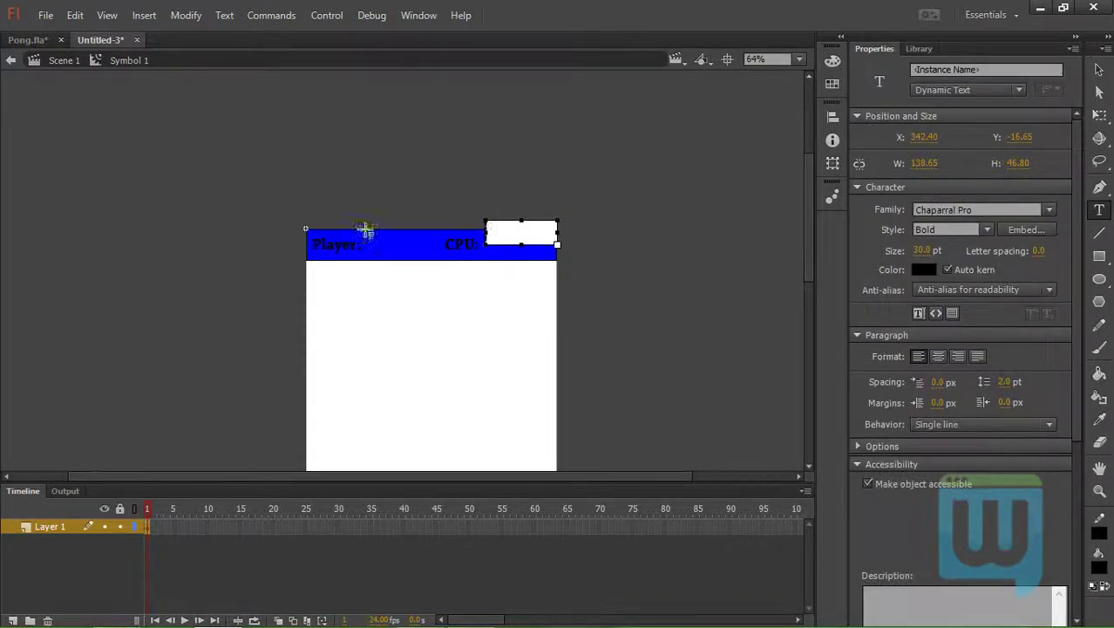
{"action": "key", "text": "Escape"}
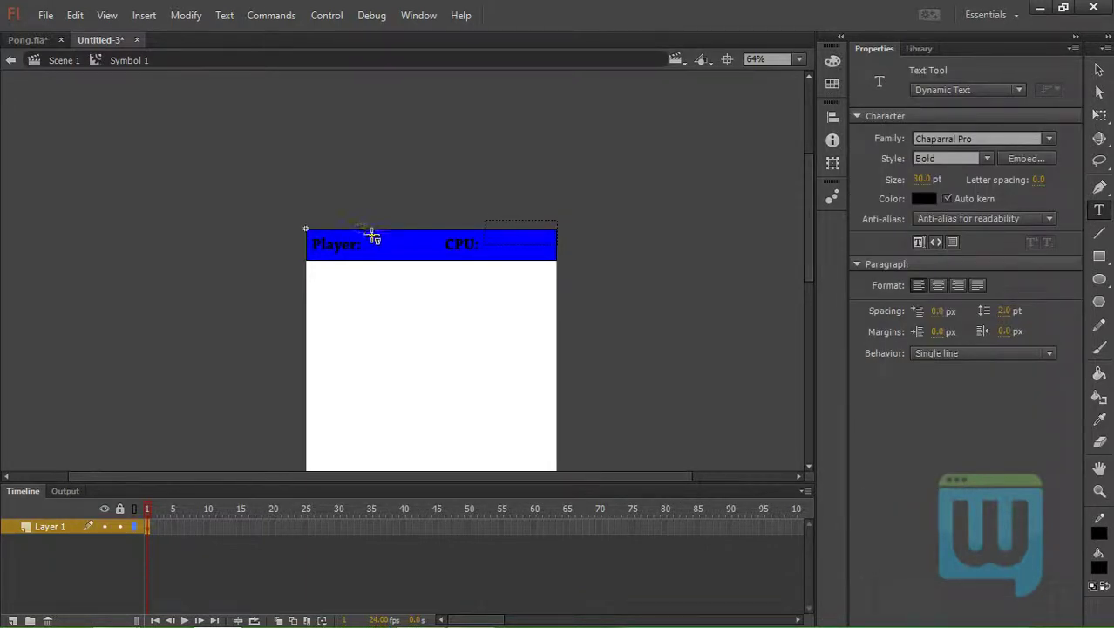
{"action": "left_click_drag", "start_coordinate": [369, 215], "coordinate": [436, 245]}
{"action": "key", "text": "Escape"}
Nudge the CPU score box into the bar and make it shorter and slightly narrower
{"action": "key", "text": "v"}
{"action": "left_click", "coordinate": [526, 240]}
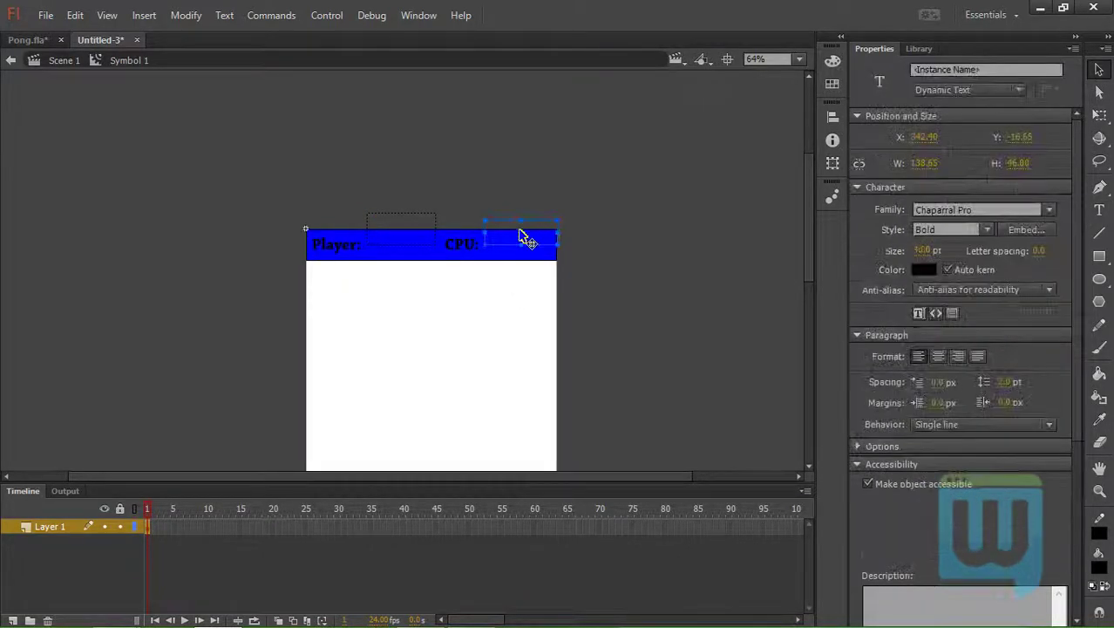
{"action": "key", "text": "Down"}
{"action": "key", "text": "Down"}
{"action": "key", "text": "Down"}
{"action": "key", "text": "Down"}
{"action": "key", "text": "Down"}
{"action": "key", "text": "Down"}
{"action": "key", "text": "Down"}
{"action": "key", "text": "Down"}
{"action": "key", "text": "Down"}
{"action": "key", "text": "Down"}
{"action": "key", "text": "Down"}
{"action": "key", "text": "Down"}
{"action": "key", "text": "Down"}
{"action": "key", "text": "Down"}
{"action": "key", "text": "Down"}
{"action": "key", "text": "Down"}
{"action": "key", "text": "Down"}
{"action": "key", "text": "Down"}
{"action": "key", "text": "Down"}
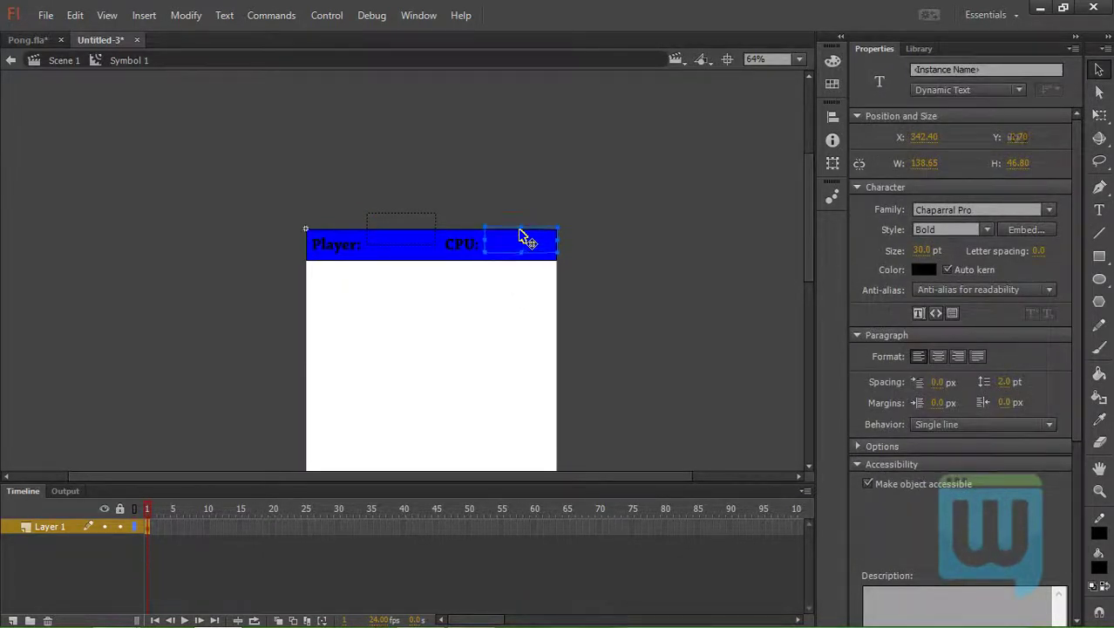
{"action": "key", "text": "Left"}
{"action": "key", "text": "Left"}
{"action": "key", "text": "Left"}
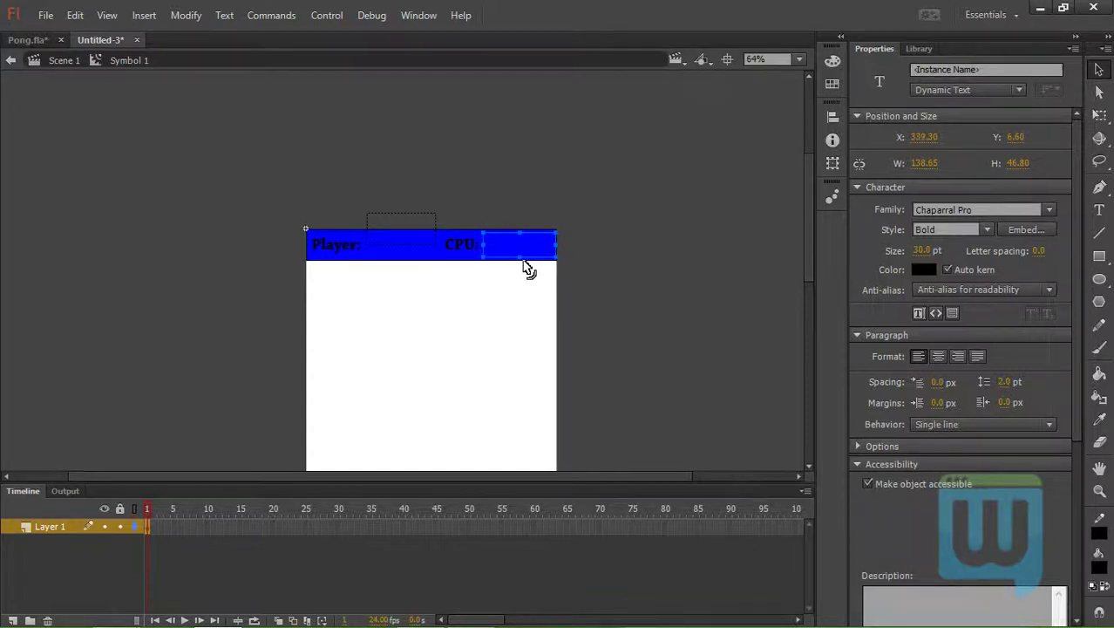
{"action": "left_click_drag", "start_coordinate": [521, 255], "coordinate": [519, 244]}
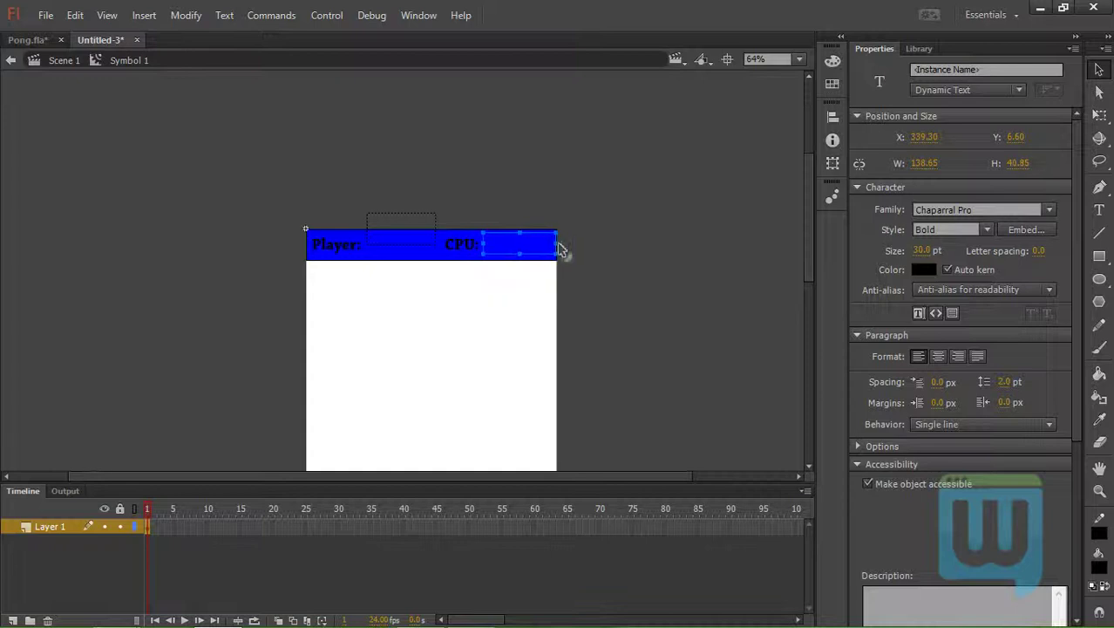
{"action": "left_click_drag", "start_coordinate": [551, 244], "coordinate": [548, 244]}
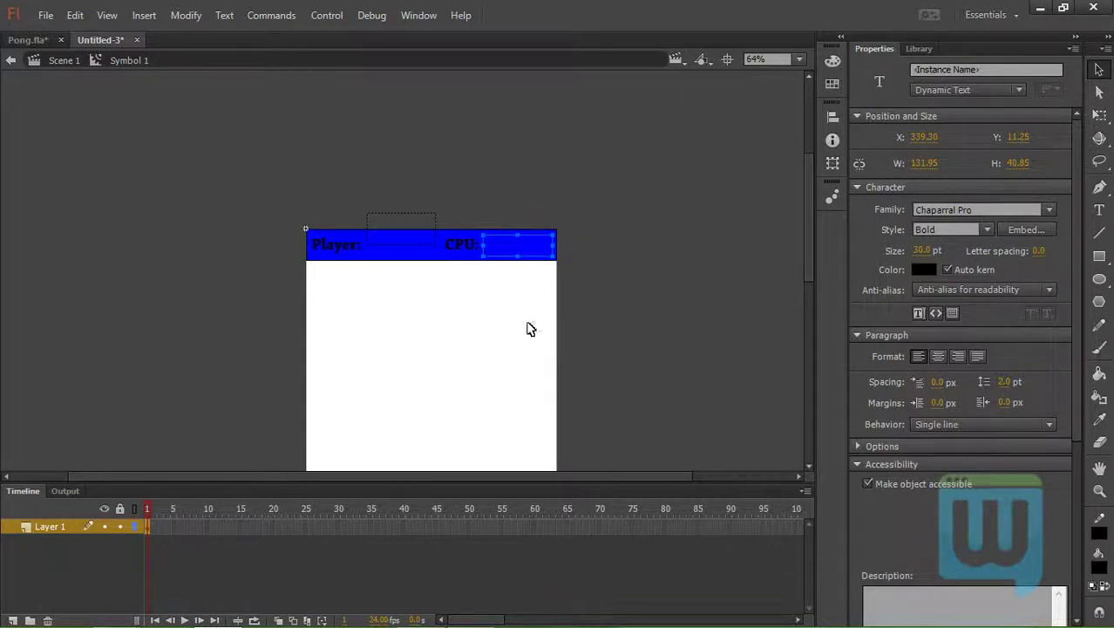
Move the player score box down onto the bar right after Player:
{"action": "left_click", "coordinate": [389, 232]}
{"action": "left_click_drag", "start_coordinate": [385, 225], "coordinate": [384, 237]}
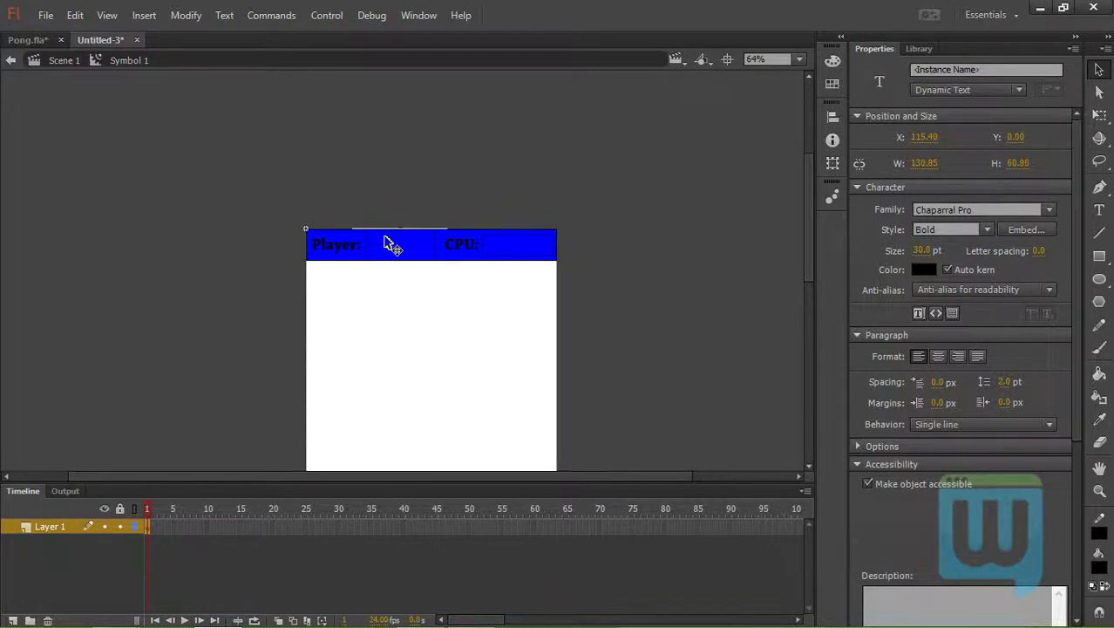
{"action": "left_click_drag", "start_coordinate": [392, 246], "coordinate": [400, 237]}
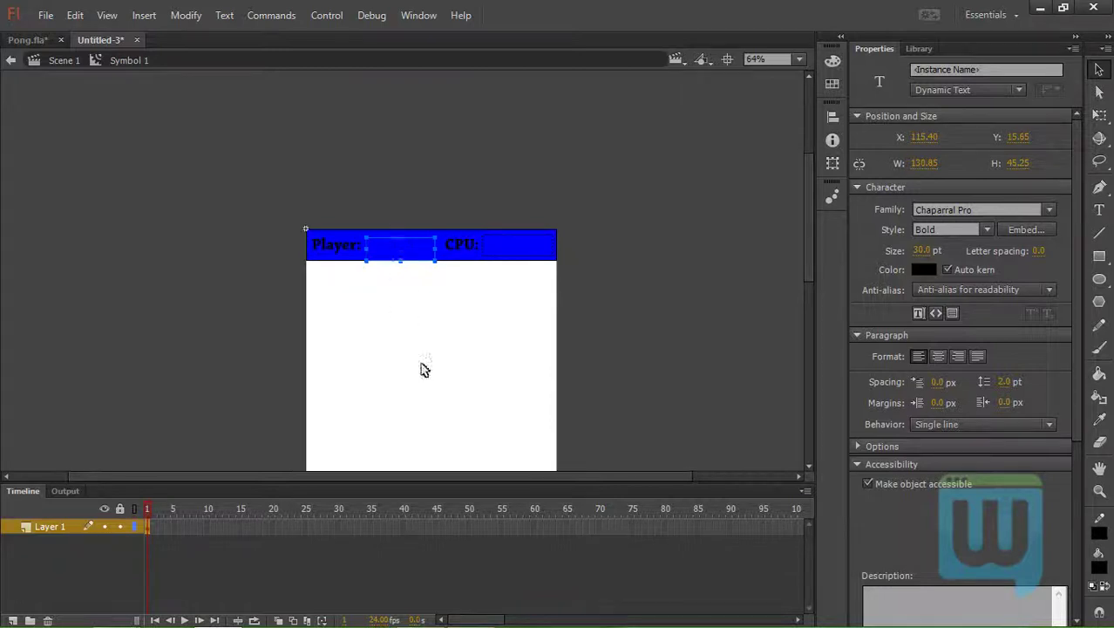
{"action": "key", "text": "Up"}
{"action": "key", "text": "Up"}
{"action": "key", "text": "Up"}
{"action": "key", "text": "Up"}
{"action": "key", "text": "Up"}
{"action": "key", "text": "Up"}
{"action": "key", "text": "Up"}
{"action": "key", "text": "Up"}
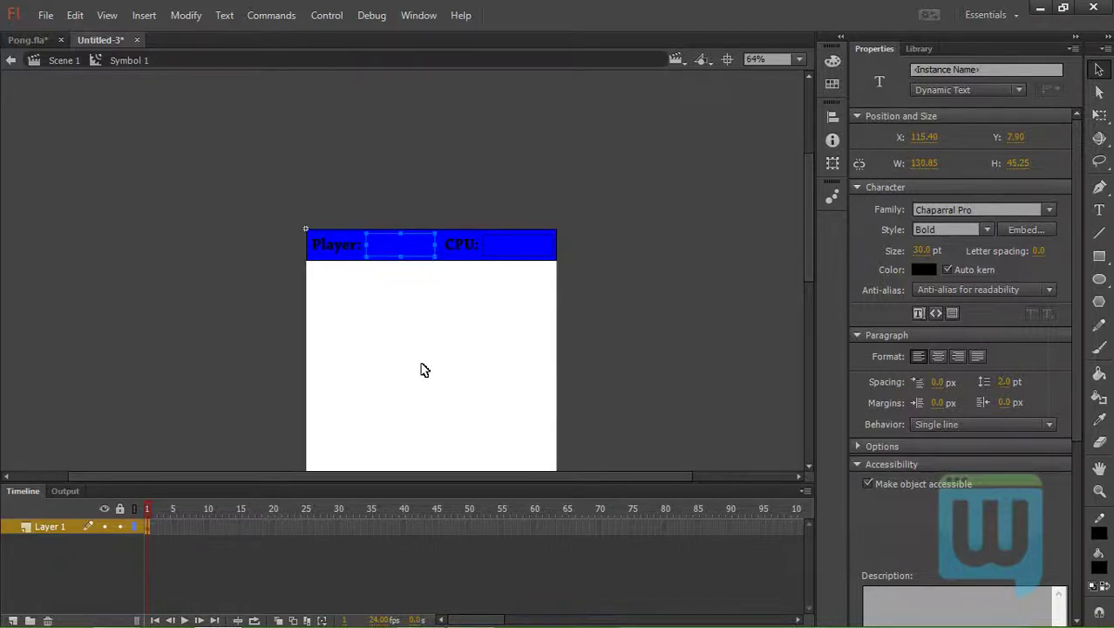
Check the score text field after Player:, then return to Scene 1
{"action": "left_click", "coordinate": [615, 297]}
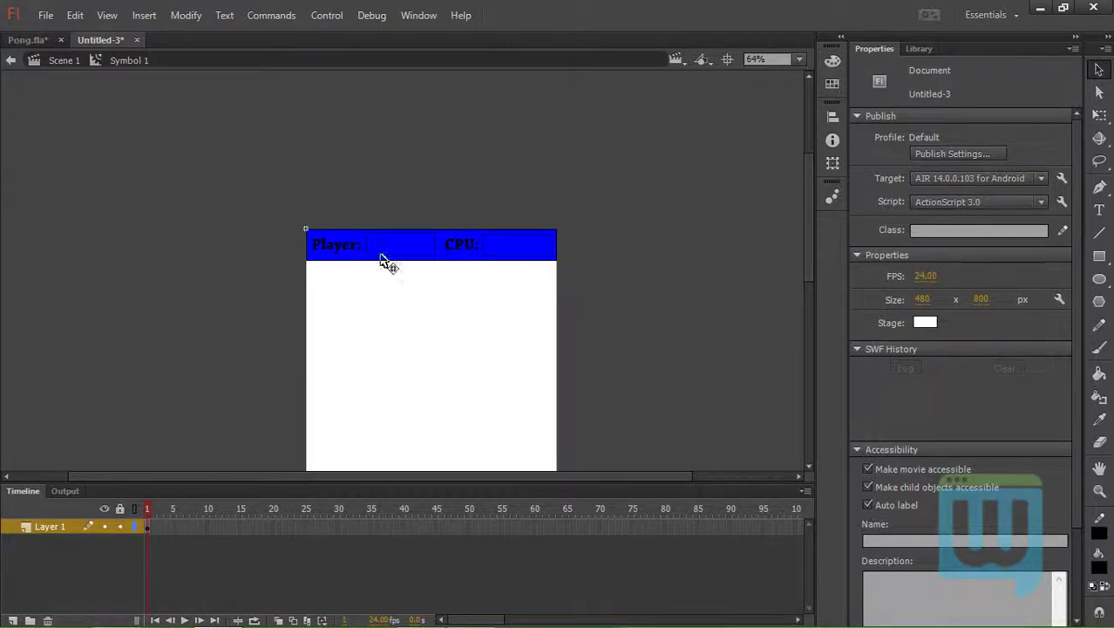
{"action": "left_click", "coordinate": [423, 248]}
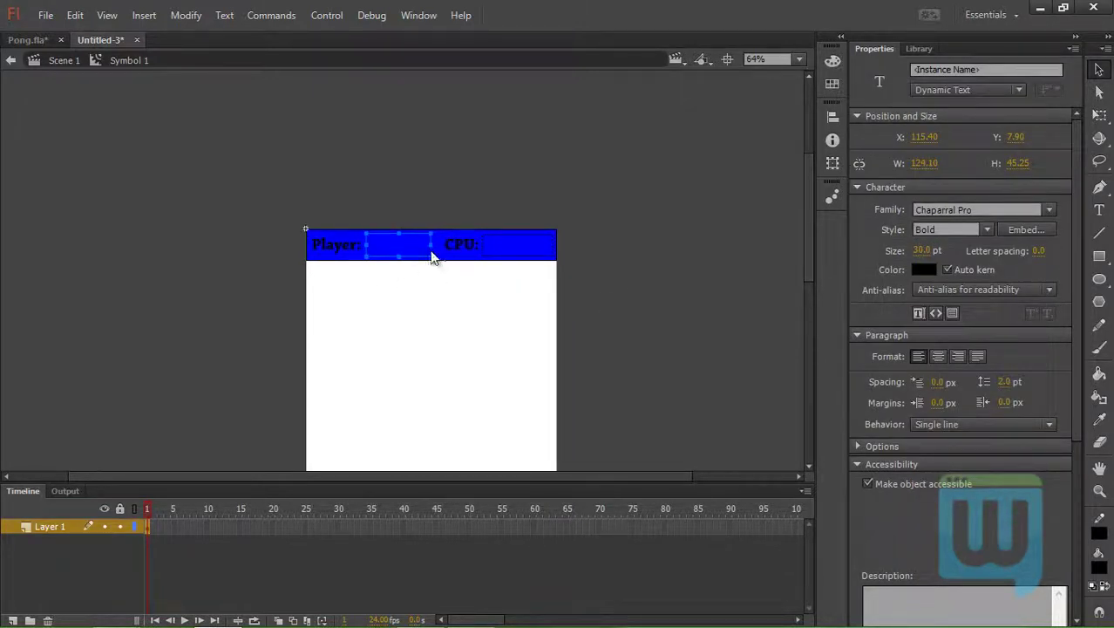
{"action": "left_click", "coordinate": [608, 293]}
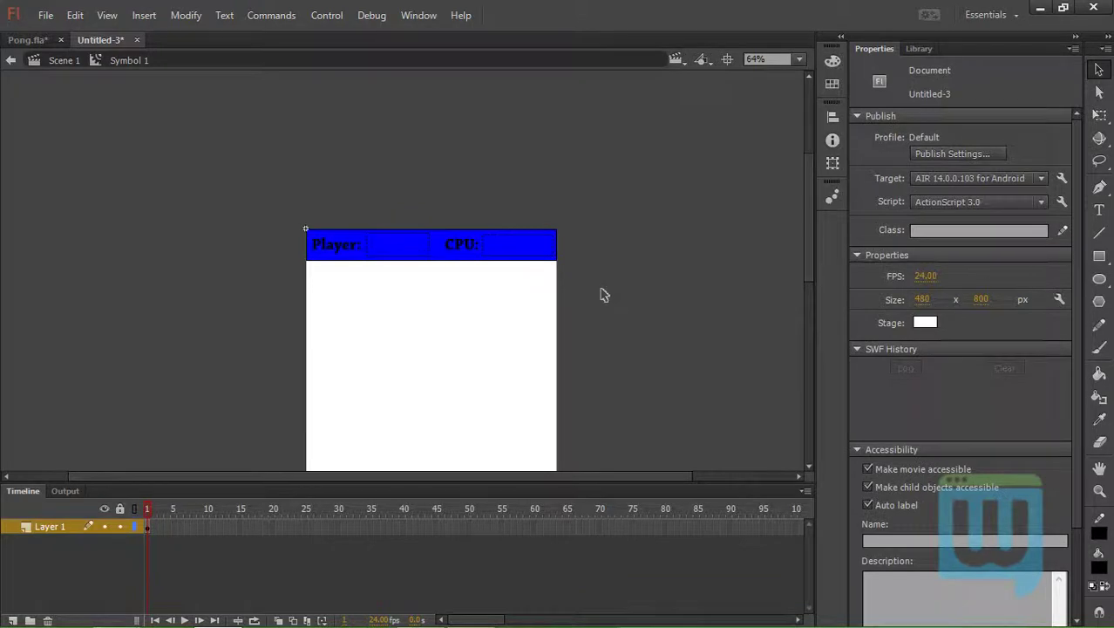
{"action": "left_click", "coordinate": [50, 62]}
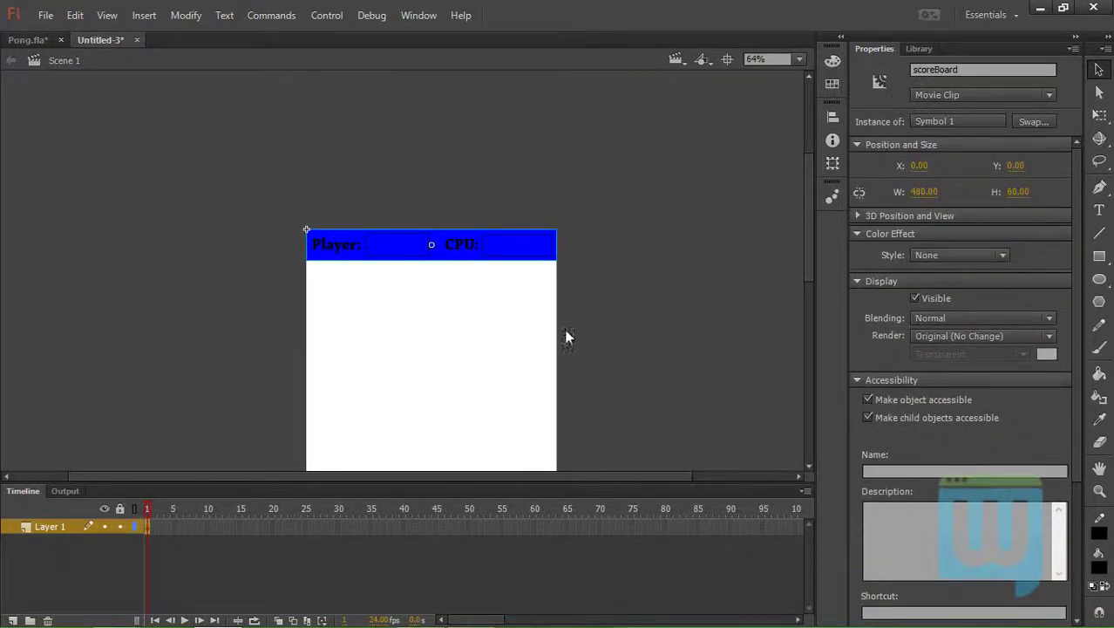
Set the Rectangle tool to a yellow fill with a red outline
{"action": "scroll", "coordinate": [564, 329], "scroll_direction": "down", "scroll_amount": 4}
{"action": "scroll", "coordinate": [563, 331], "scroll_direction": "up", "scroll_amount": 1}
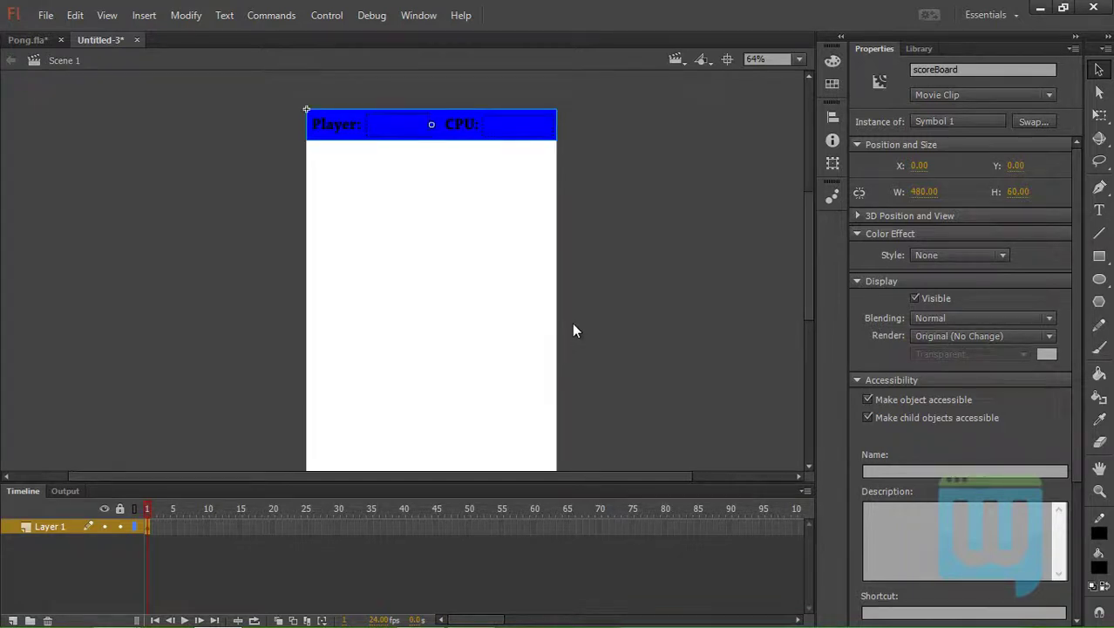
{"action": "left_click", "coordinate": [1099, 255]}
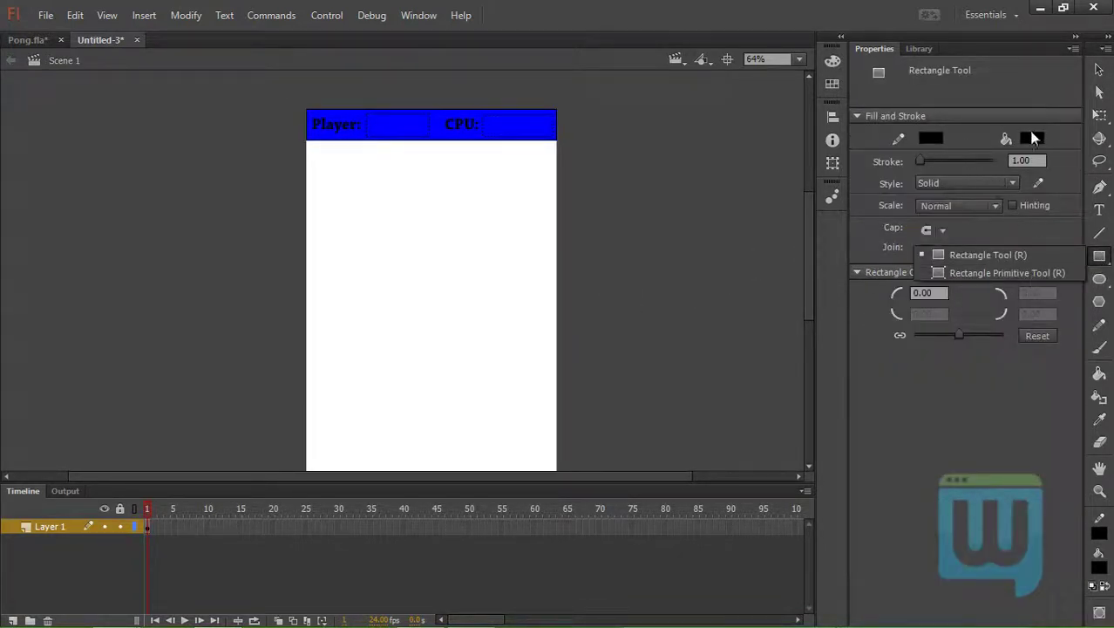
{"action": "left_click", "coordinate": [1031, 138]}
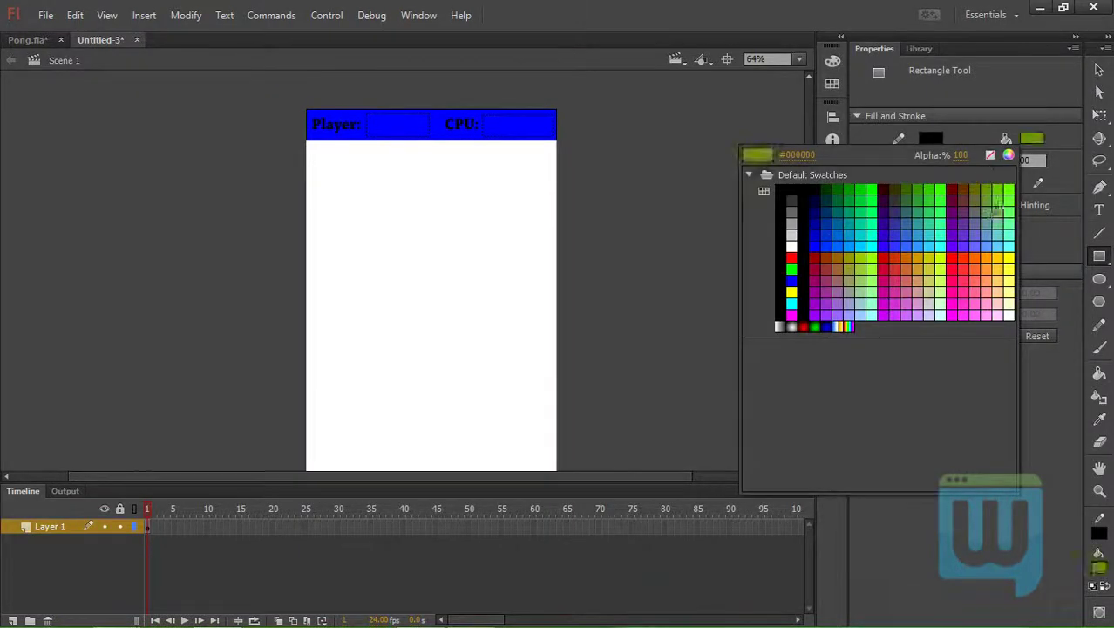
{"action": "left_click", "coordinate": [1009, 258]}
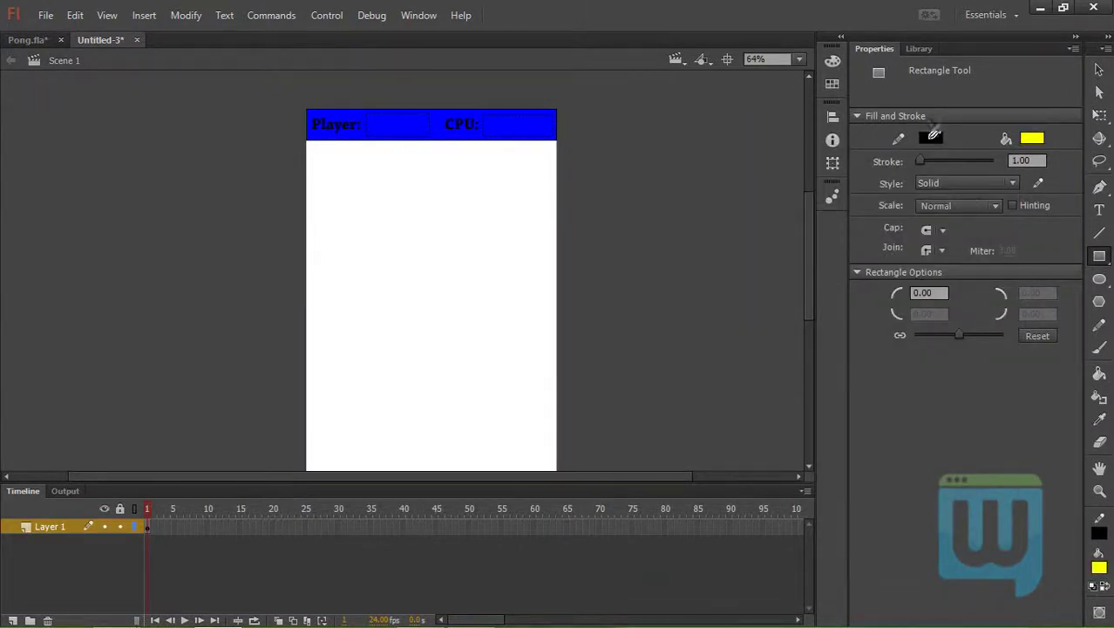
{"action": "left_click", "coordinate": [932, 137]}
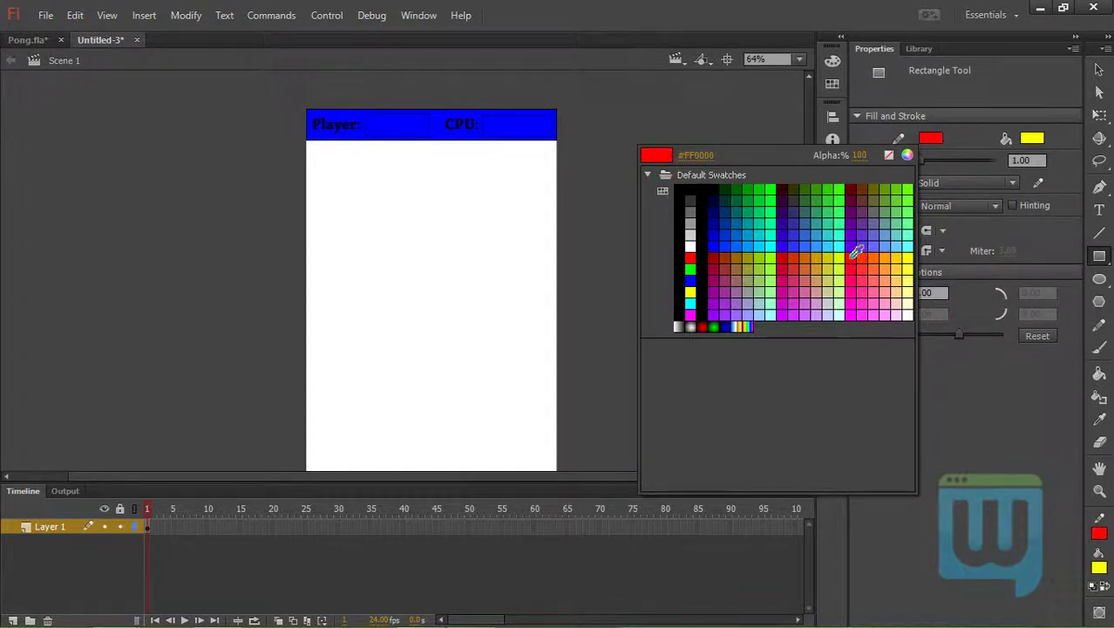
{"action": "left_click", "coordinate": [855, 256]}
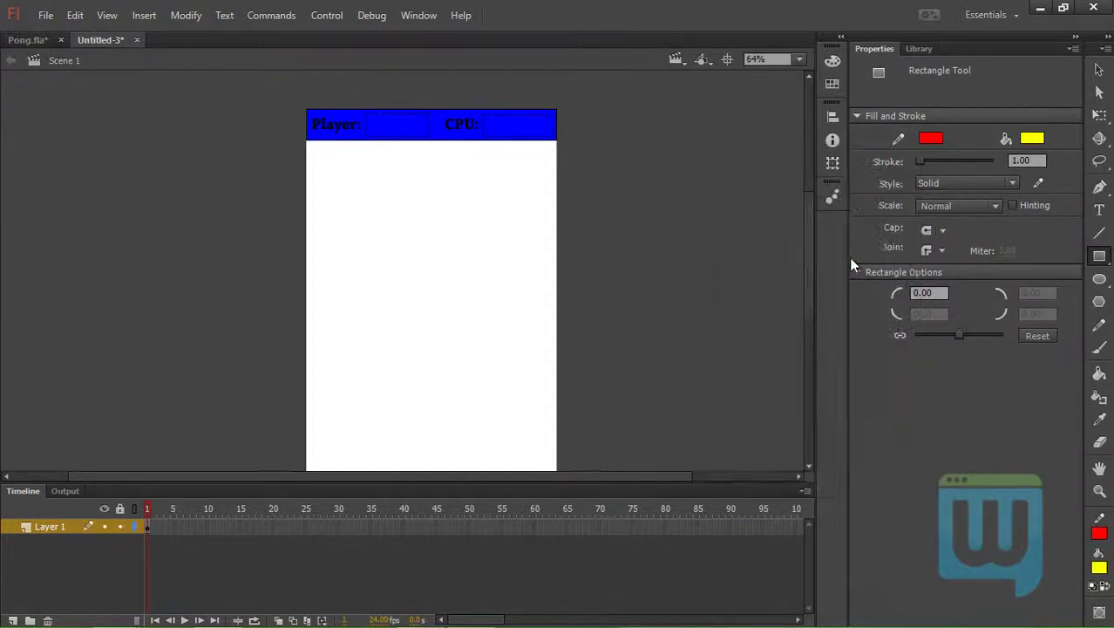
Compare the paddles in Pong.fla, then come back to Untitled-3
{"action": "left_click", "coordinate": [34, 41]}
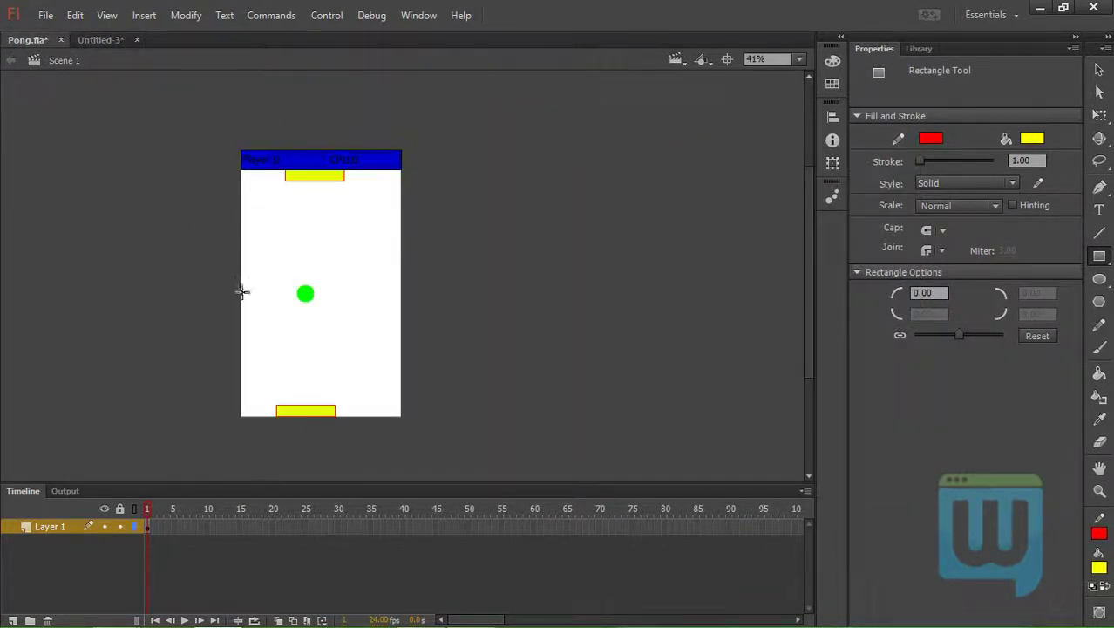
{"action": "left_click", "coordinate": [110, 40]}
{"action": "scroll", "coordinate": [392, 321], "scroll_direction": "down", "scroll_amount": 3}
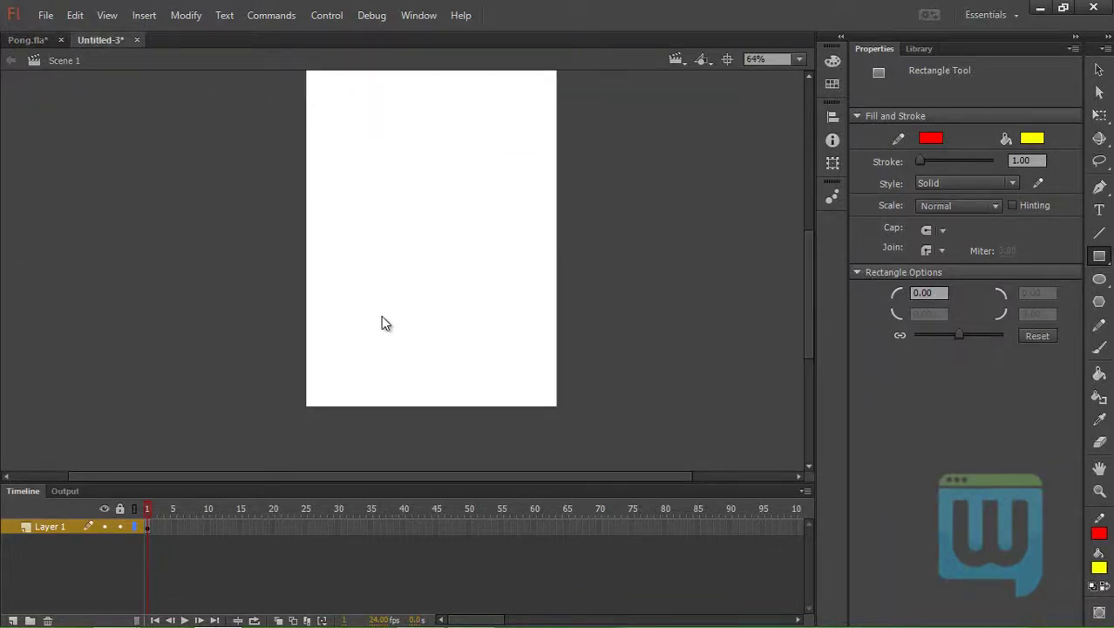
Redraw the yellow, red-outlined paddle near the stage bottom with corner radius 20
{"action": "mouse_move", "coordinate": [355, 359]}
{"action": "left_mouse_down"}
{"action": "mouse_move", "coordinate": [415, 388]}
{"action": "mouse_move", "coordinate": [507, 386]}
{"action": "left_mouse_up"}
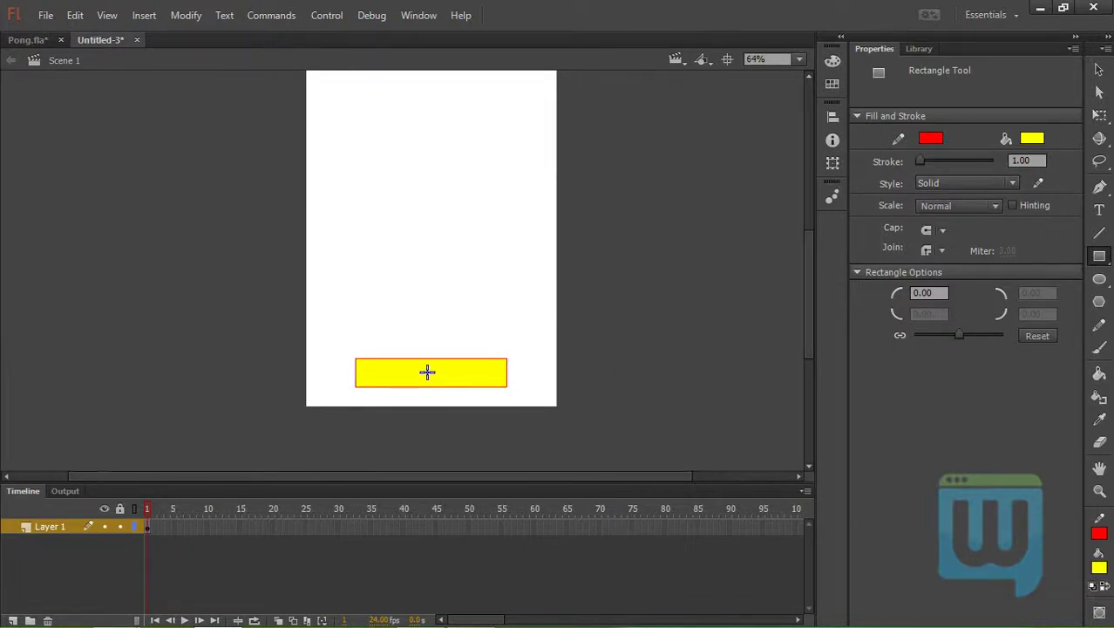
{"action": "key", "text": "ctrl+z"}
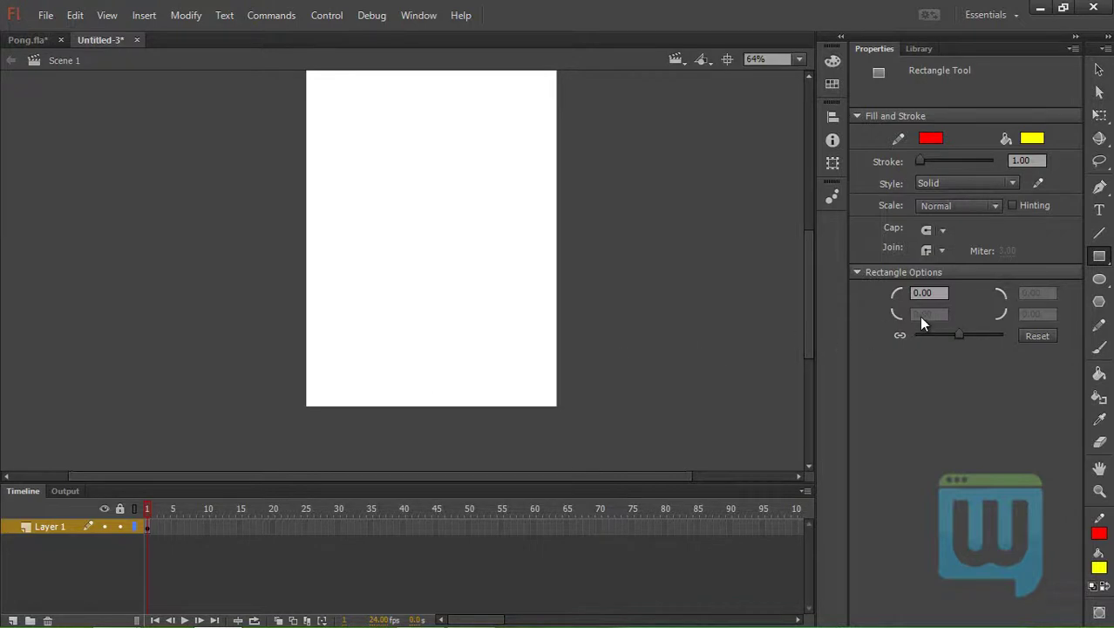
{"action": "left_click", "coordinate": [917, 293]}
{"action": "type", "text": "5"}
{"action": "left_click_drag", "start_coordinate": [358, 376], "coordinate": [503, 408]}
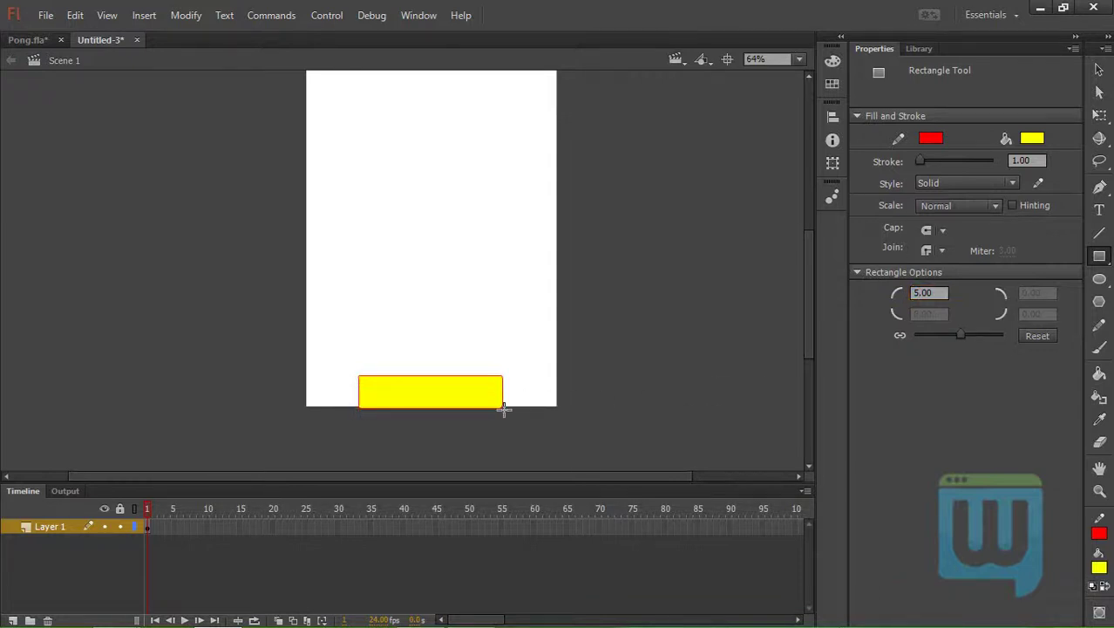
{"action": "key", "text": "ctrl+z"}
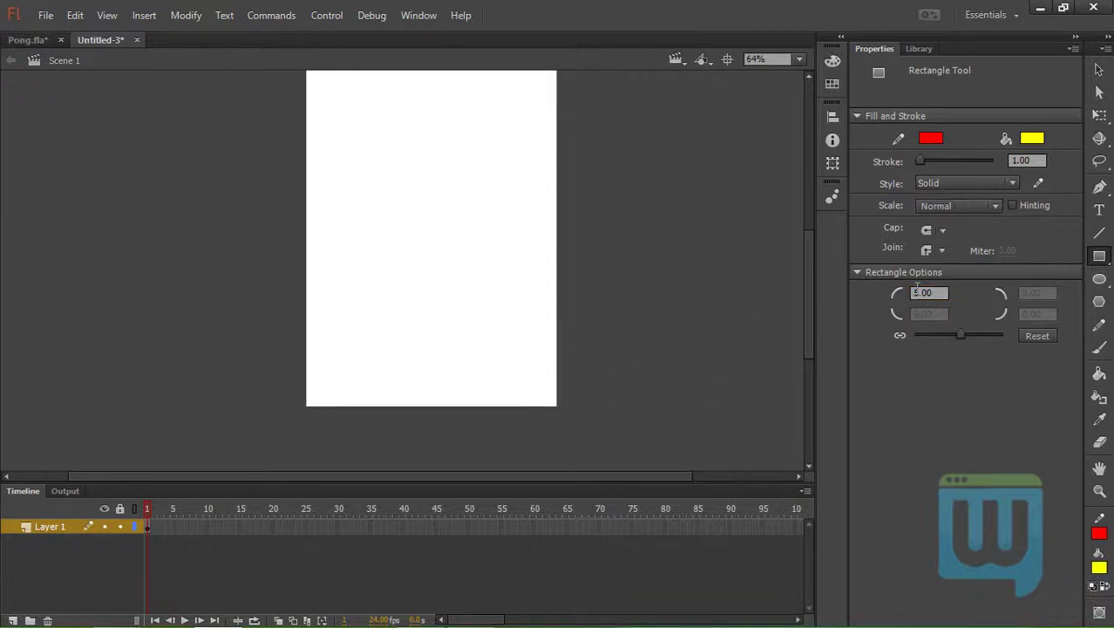
{"action": "left_click_drag", "start_coordinate": [917, 291], "coordinate": [907, 299]}
{"action": "mouse_move", "coordinate": [354, 354]}
{"action": "left_mouse_down"}
{"action": "mouse_move", "coordinate": [475, 389]}
{"action": "mouse_move", "coordinate": [506, 377]}
{"action": "left_mouse_up"}
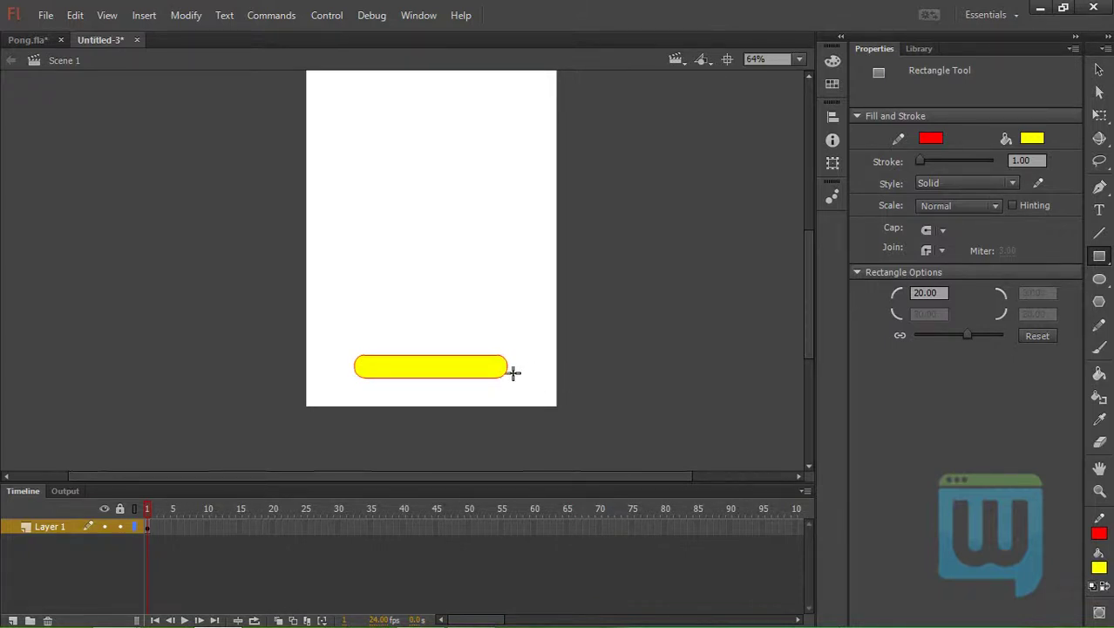
Select the whole rounded paddle and drag it down to the stage's bottom edge
{"action": "key", "text": "v"}
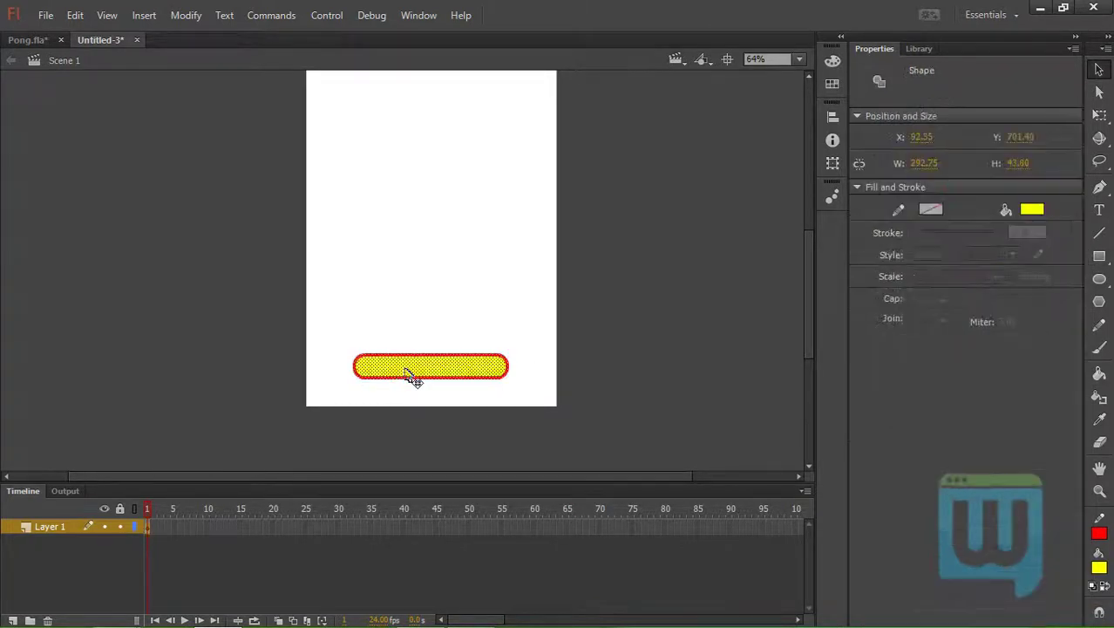
{"action": "double_click", "coordinate": [410, 373]}
{"action": "left_click_drag", "start_coordinate": [428, 373], "coordinate": [427, 400]}
Convert the paddle into a centre-registered Movie Clip symbol named playPad
{"action": "key", "text": "F8"}
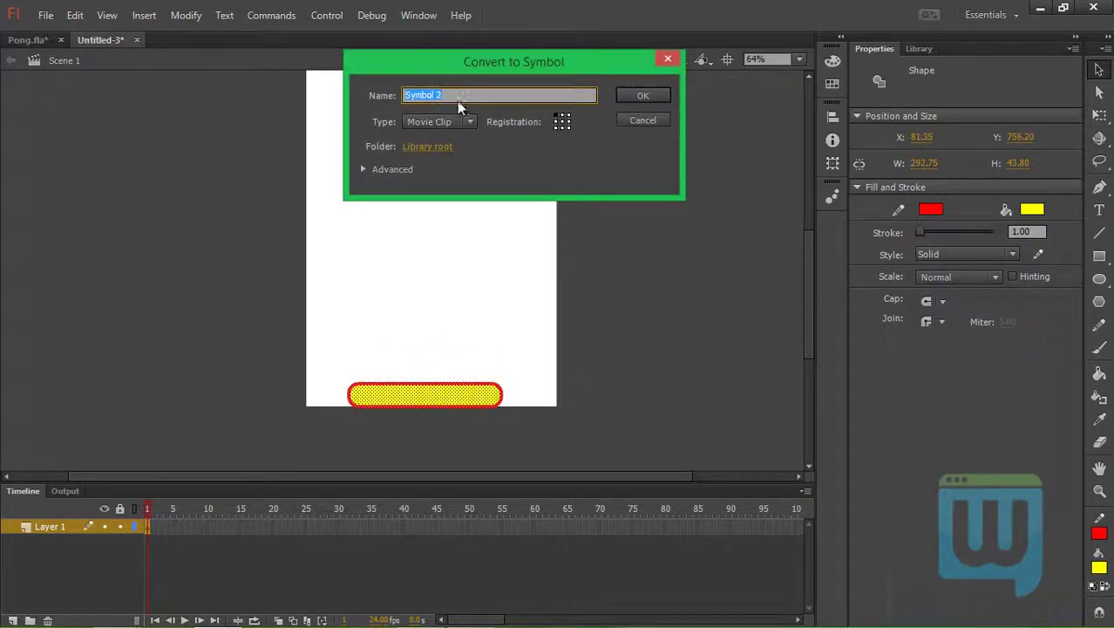
{"action": "left_click", "coordinate": [563, 126]}
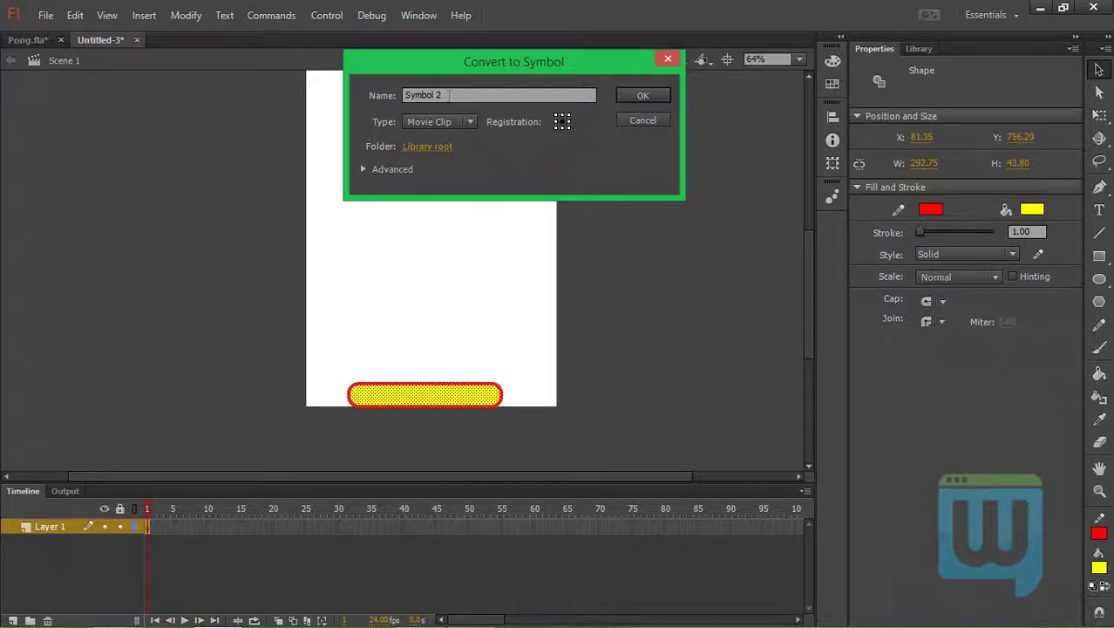
{"action": "left_click_drag", "start_coordinate": [444, 88], "coordinate": [379, 97]}
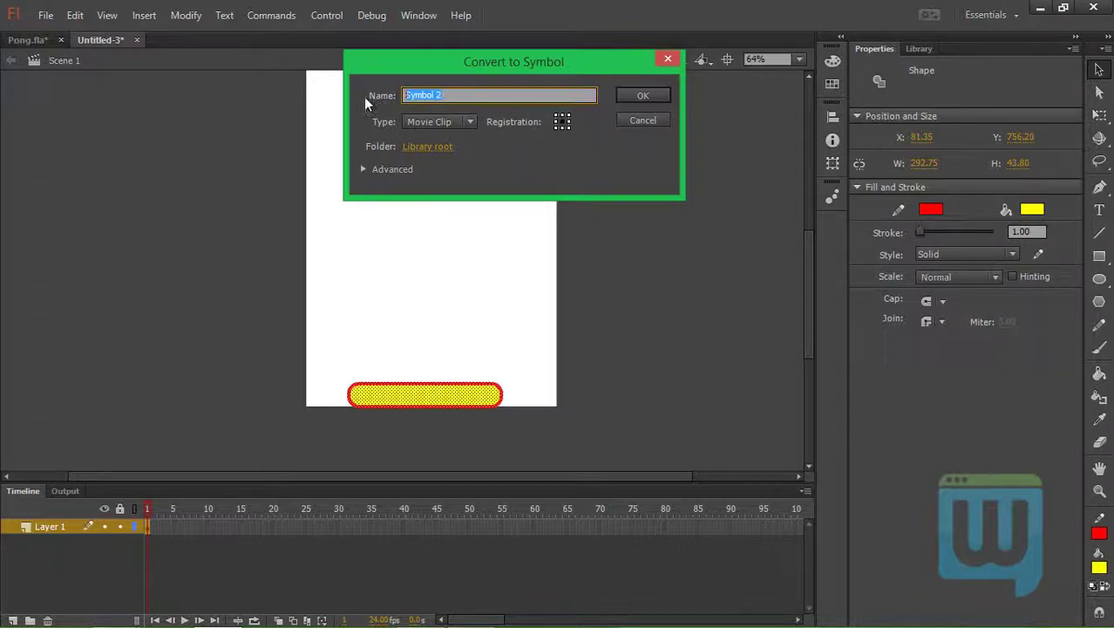
{"action": "type", "text": "playPad"}
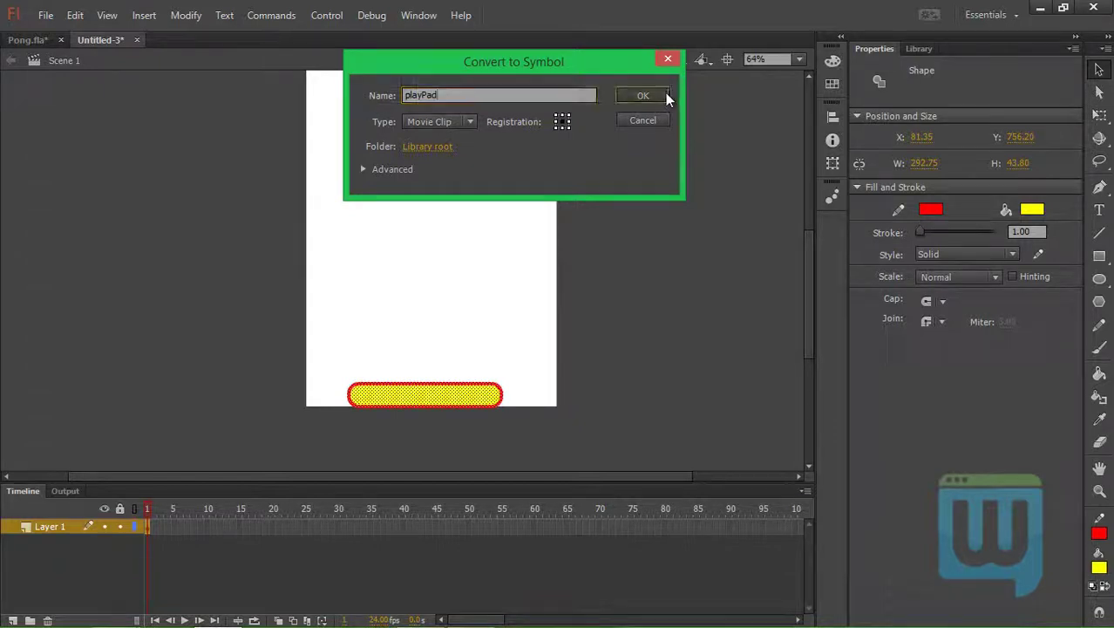
{"action": "left_click", "coordinate": [665, 98]}
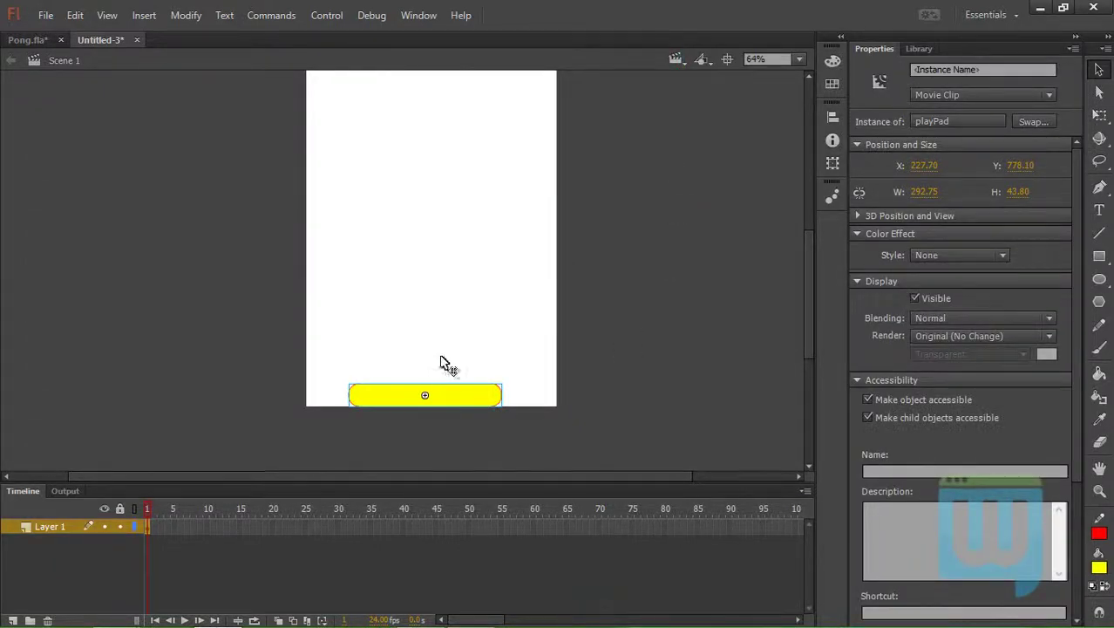
Paste a copy of the paddle and place it just below the blue scoreboard
{"action": "left_click", "coordinate": [447, 276]}
{"action": "key", "text": "ctrl+v"}
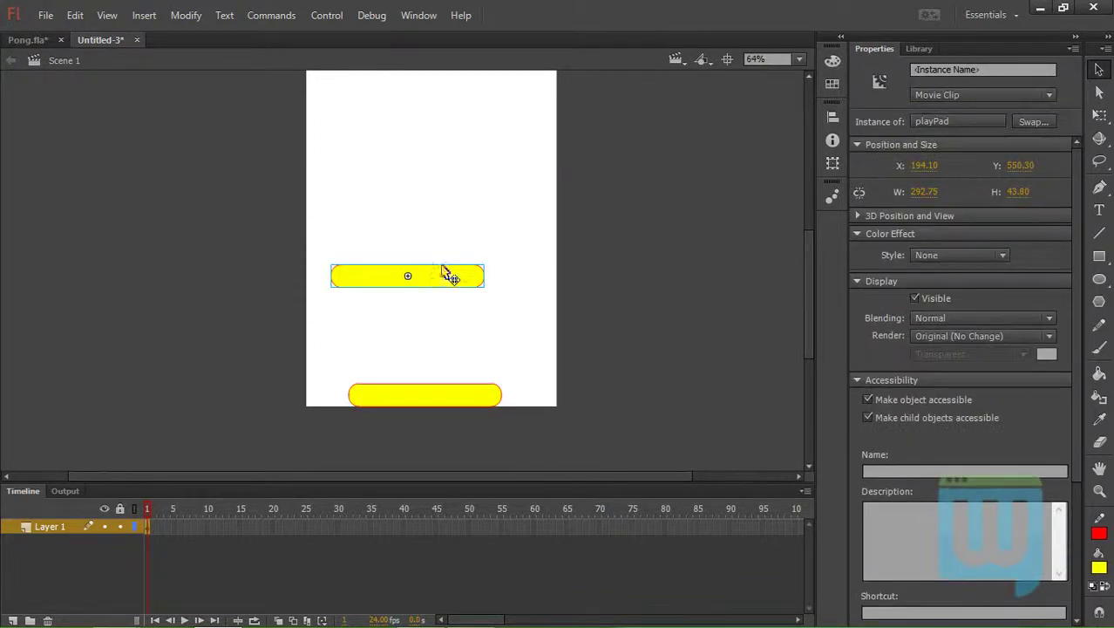
{"action": "left_click_drag", "start_coordinate": [442, 269], "coordinate": [468, 125]}
{"action": "scroll", "coordinate": [492, 256], "scroll_direction": "up", "scroll_amount": 5}
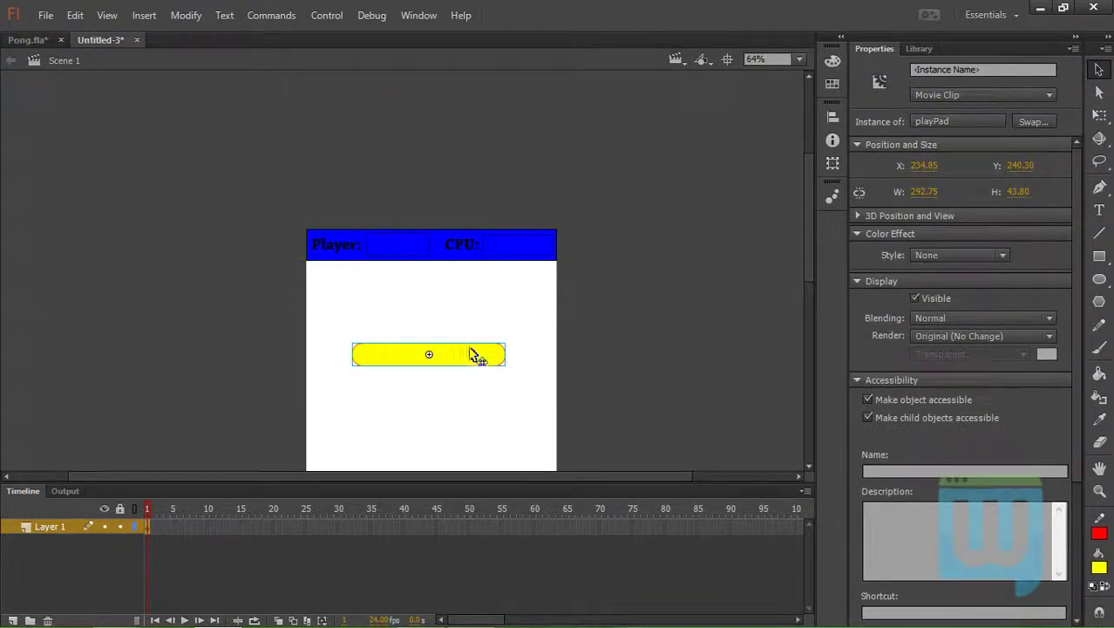
{"action": "left_click_drag", "start_coordinate": [473, 353], "coordinate": [471, 273]}
{"action": "scroll", "coordinate": [491, 323], "scroll_direction": "down", "scroll_amount": 5}
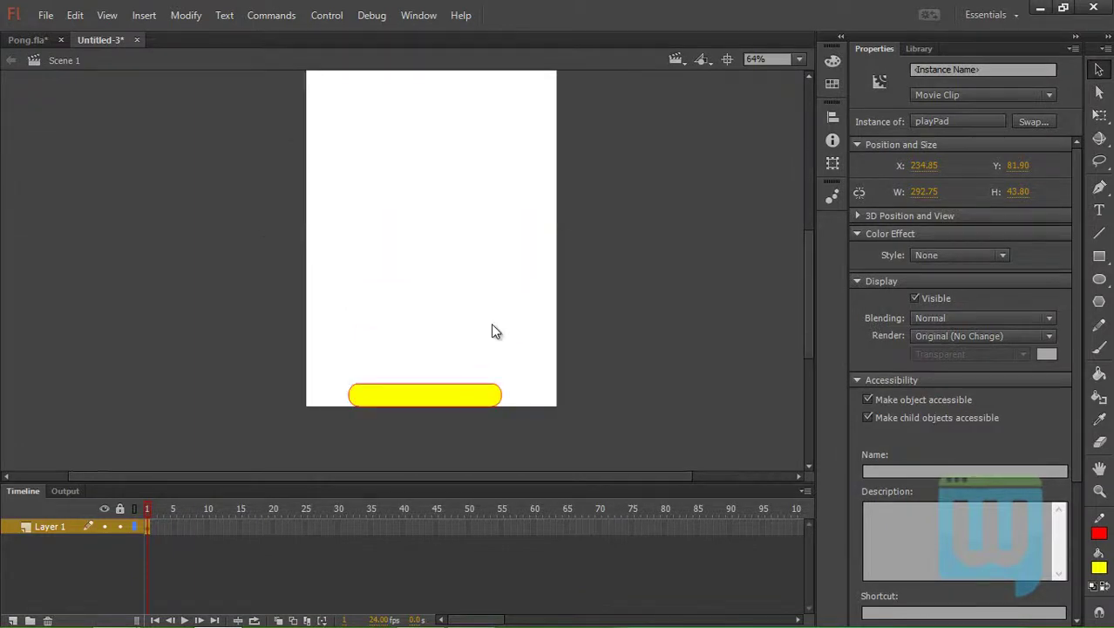
{"action": "scroll", "coordinate": [491, 323], "scroll_direction": "up", "scroll_amount": 5}
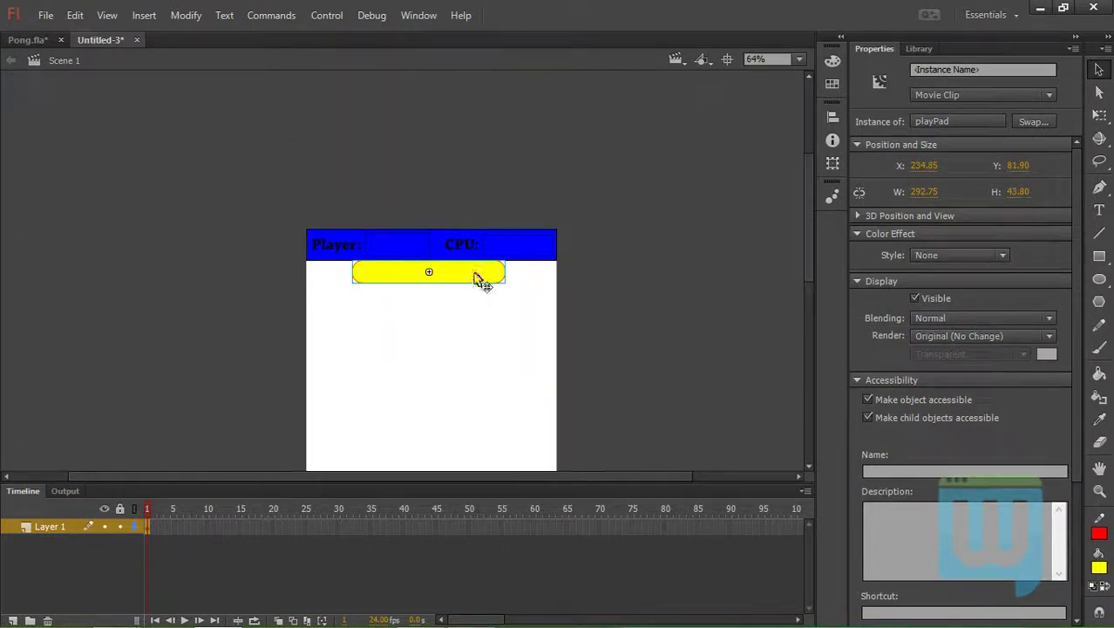
Narrow the playPad paddle shape to 214.75 wide inside the symbol
{"action": "double_click", "coordinate": [477, 278]}
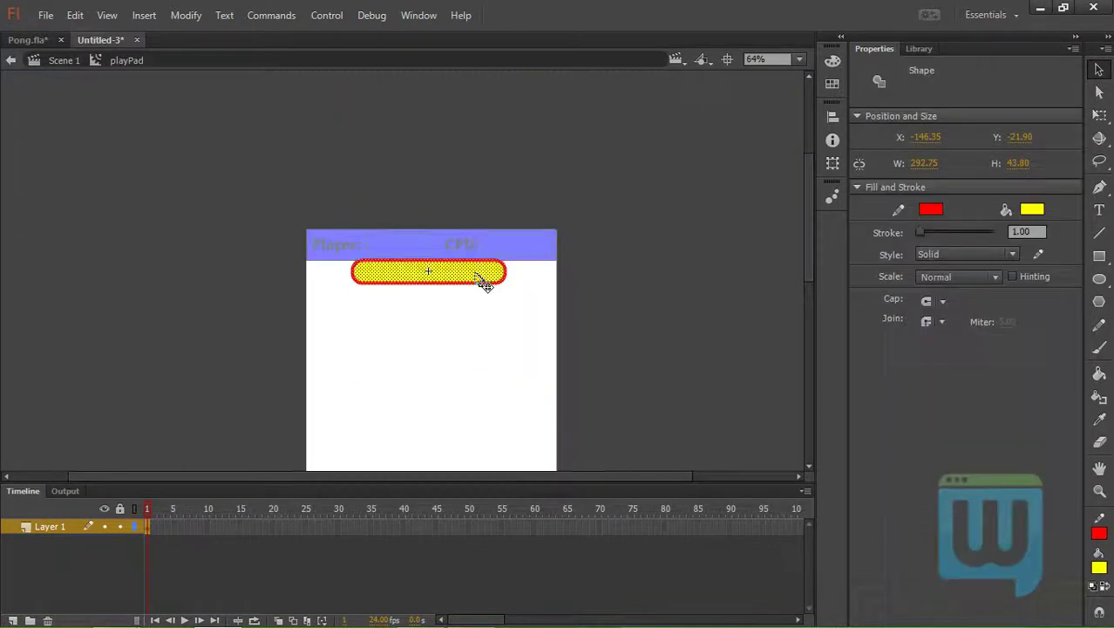
{"action": "key", "text": "q"}
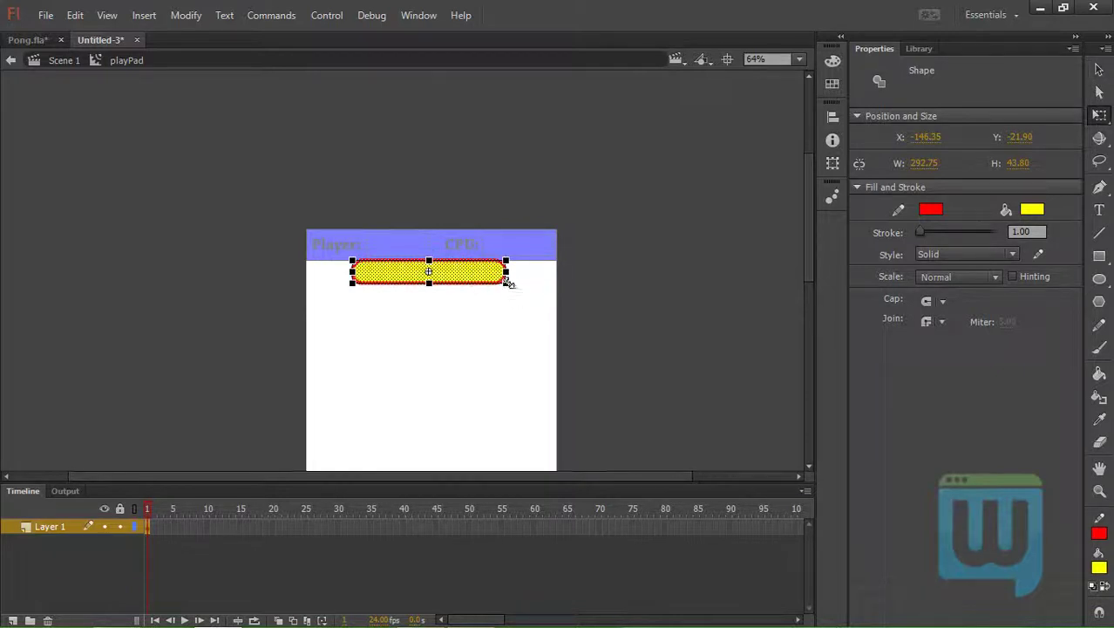
{"action": "left_click_drag", "start_coordinate": [507, 276], "coordinate": [488, 271]}
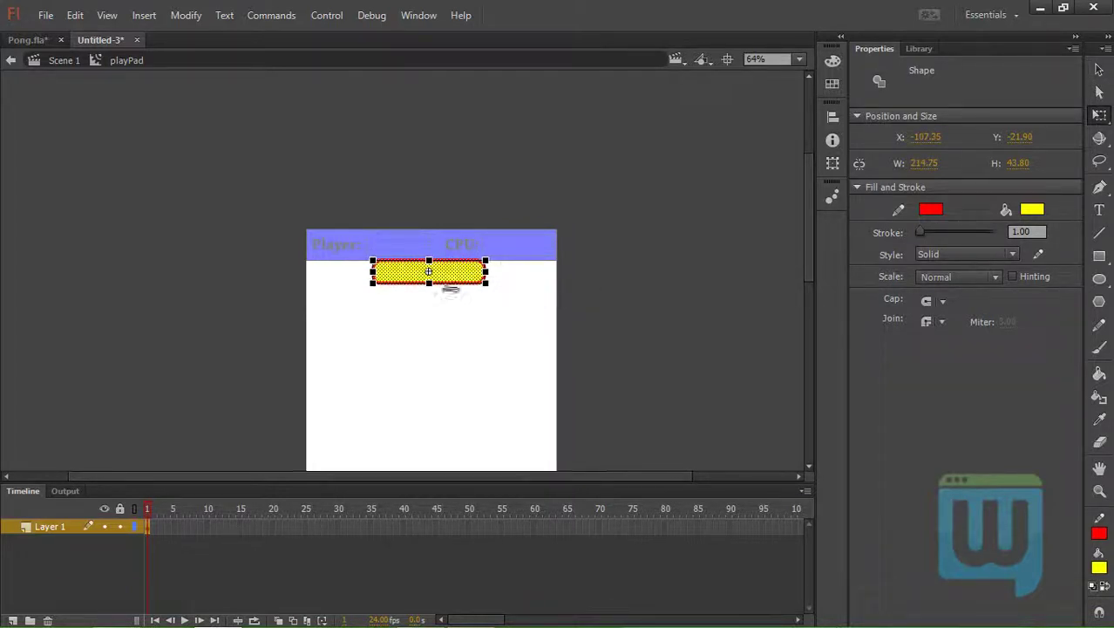
Return to Scene 1 and zoom the stage to 51% to see both paddles
{"action": "left_click", "coordinate": [35, 59]}
{"action": "left_click", "coordinate": [179, 193]}
{"action": "scroll", "coordinate": [193, 233], "scroll_direction": "down", "scroll_amount": 3}
{"action": "scroll", "coordinate": [203, 246], "scroll_direction": "down", "scroll_amount": 3}
{"action": "scroll", "coordinate": [204, 246], "scroll_direction": "up", "scroll_amount": 3}
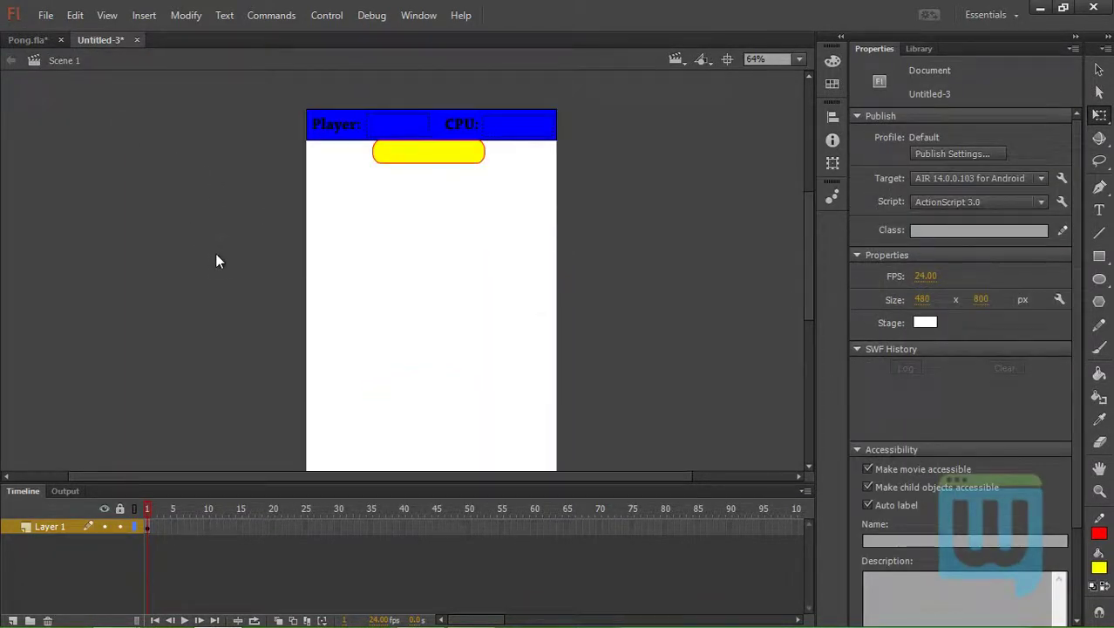
{"action": "scroll", "coordinate": [229, 259], "scroll_direction": "down", "scroll_amount": 2}
{"action": "scroll", "coordinate": [232, 266], "scroll_direction": "down", "scroll_amount": 3}
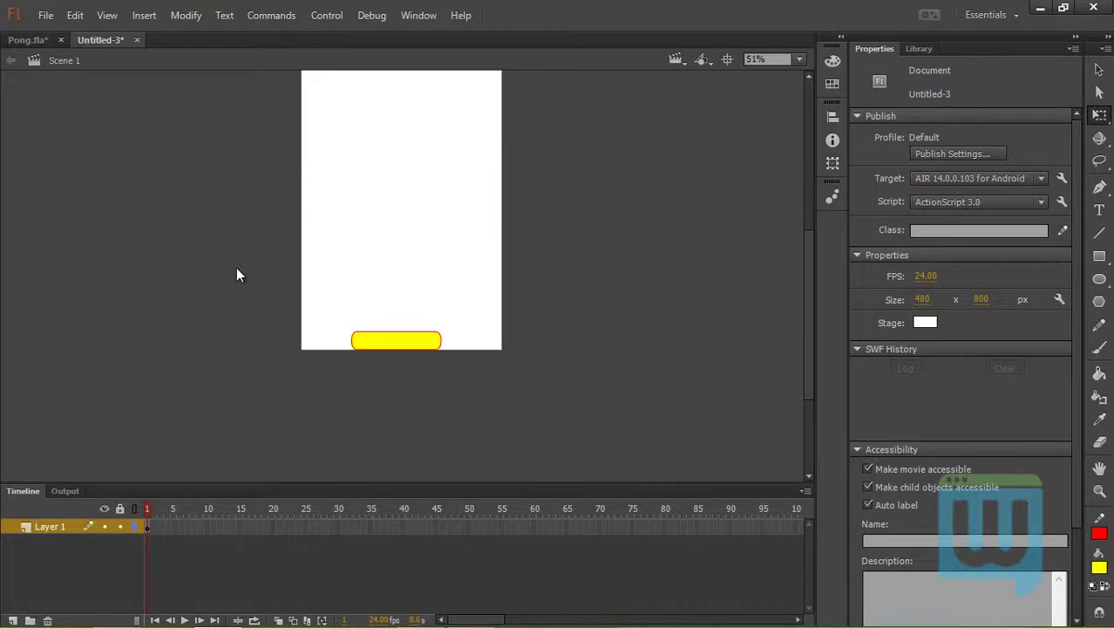
{"action": "scroll", "coordinate": [462, 329], "scroll_direction": "up", "scroll_amount": 3}
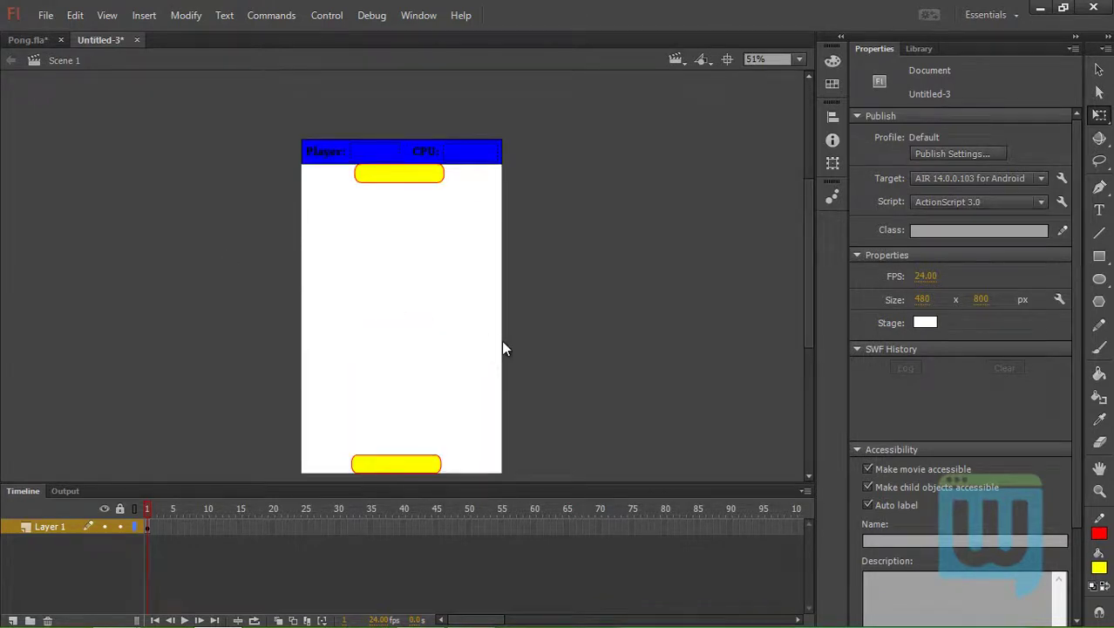
Select the Oval tool and check the finished Pong.fla document for reference
{"action": "left_click", "coordinate": [1100, 279]}
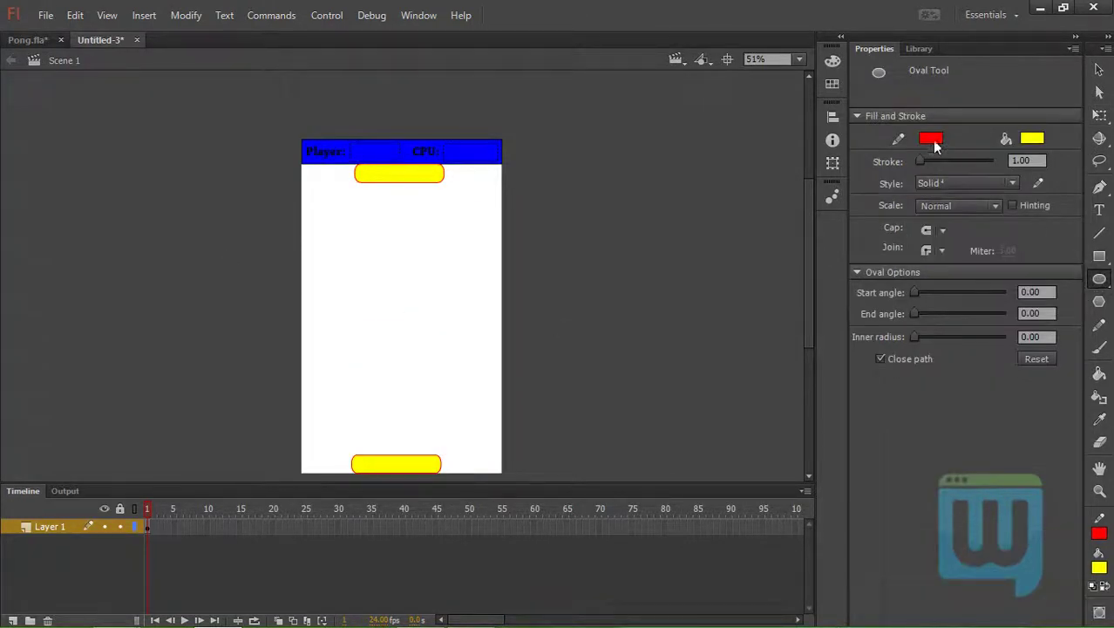
{"action": "left_click", "coordinate": [44, 40]}
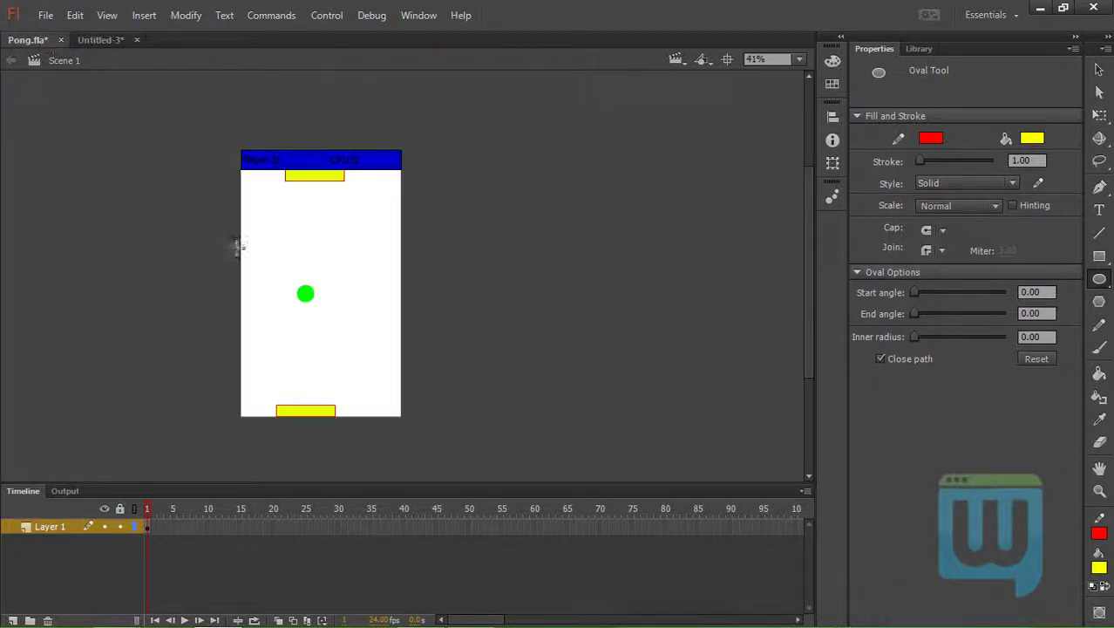
{"action": "scroll", "coordinate": [313, 323], "scroll_direction": "up", "scroll_amount": 5}
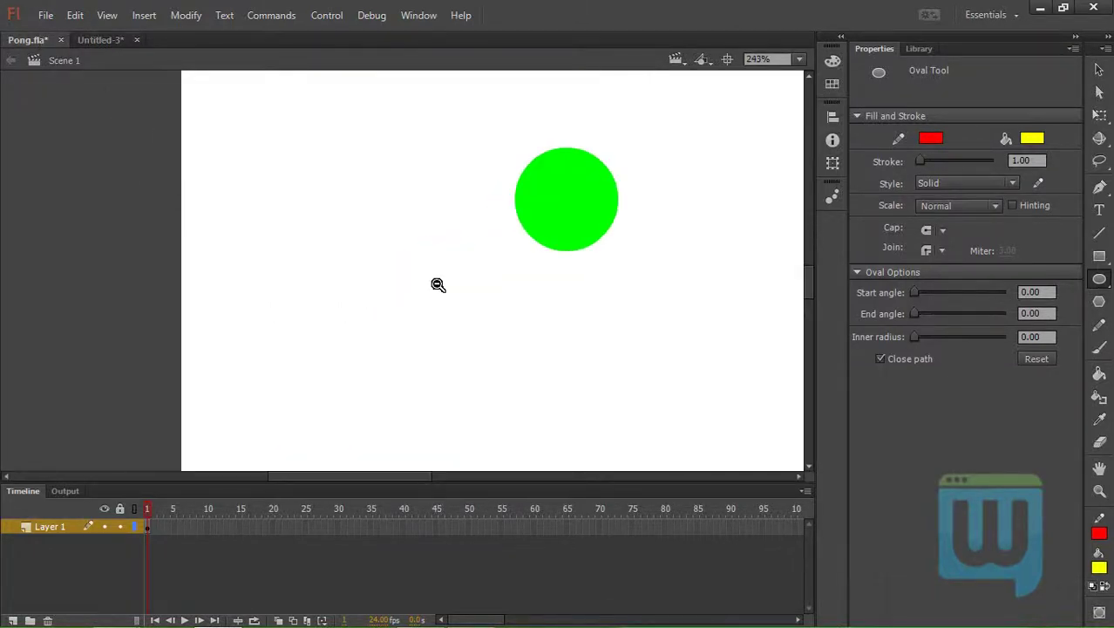
{"action": "scroll", "coordinate": [443, 281], "scroll_direction": "down", "scroll_amount": 5}
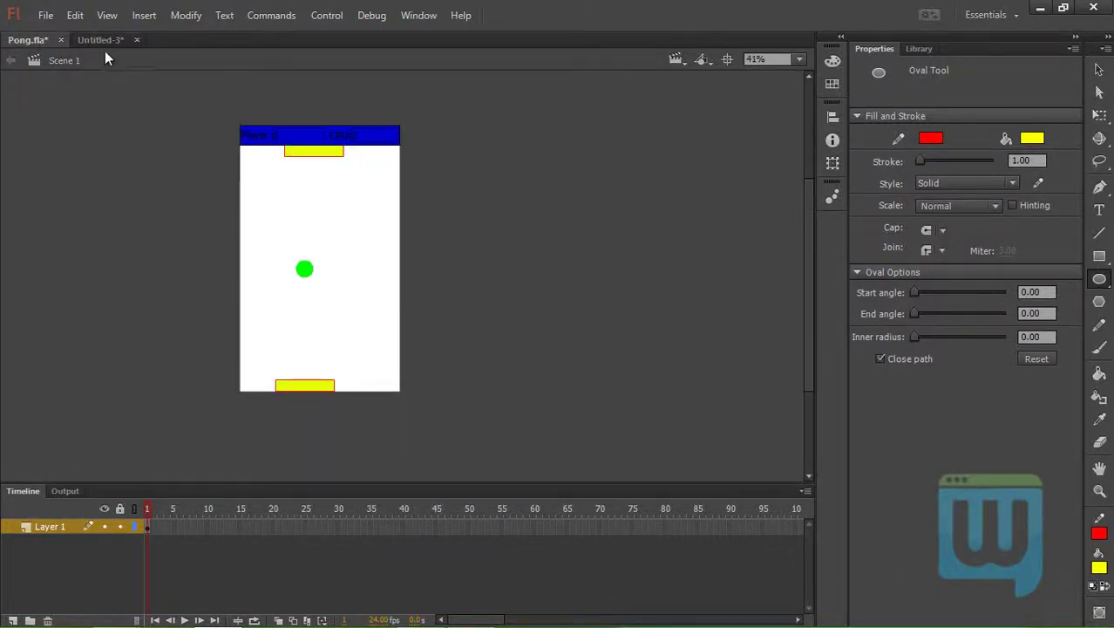
{"action": "left_click", "coordinate": [83, 40]}
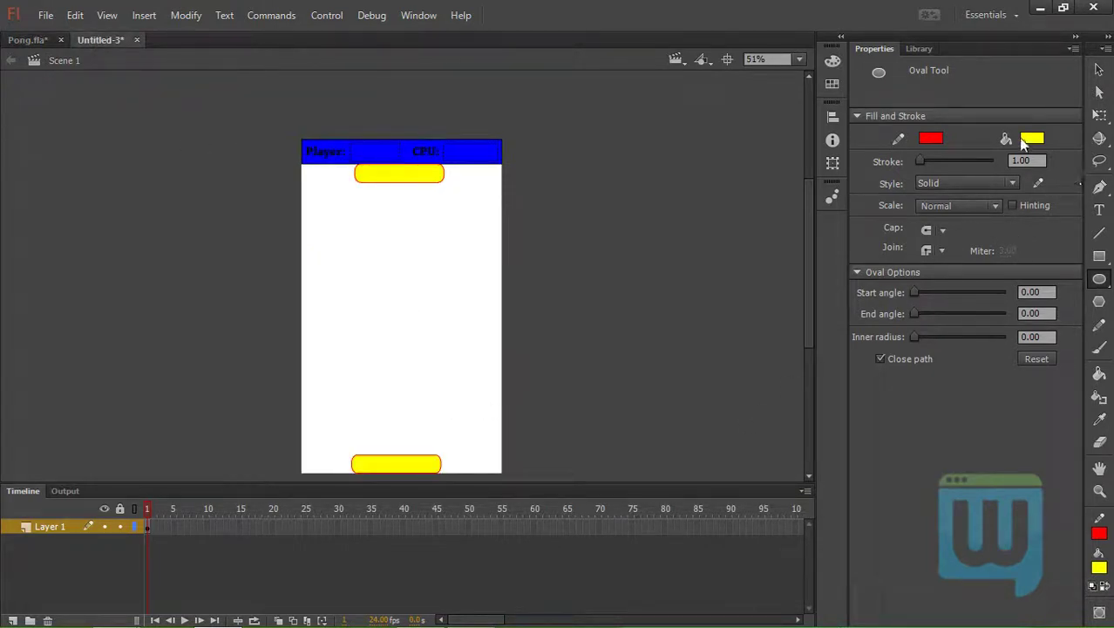
Set a green #00FF00 fill with no stroke and draw a small ball mid-stage
{"action": "left_click", "coordinate": [1026, 142]}
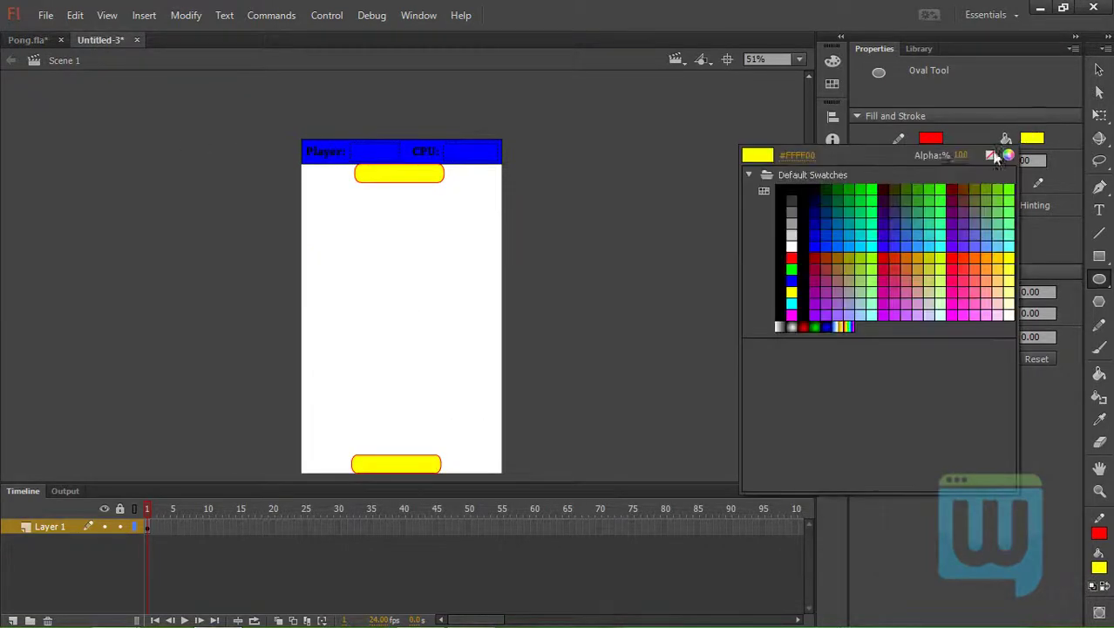
{"action": "left_click", "coordinate": [884, 186]}
{"action": "left_click", "coordinate": [930, 138]}
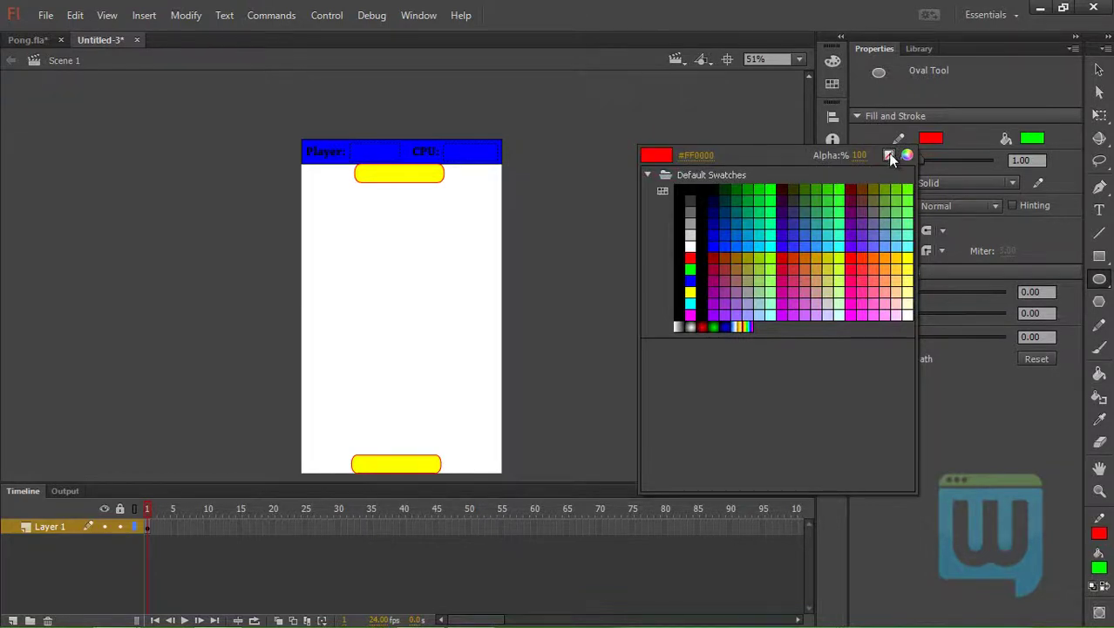
{"action": "left_click", "coordinate": [889, 154]}
{"action": "left_click_drag", "start_coordinate": [358, 321], "coordinate": [376, 346]}
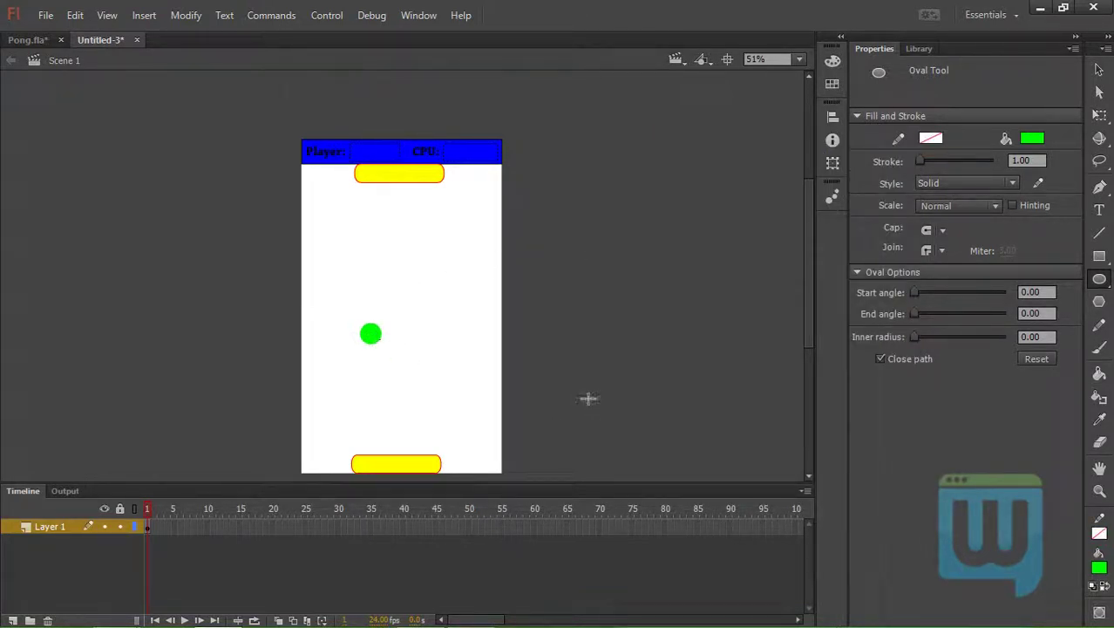
Convert the green circle into a movie clip symbol named Ball
{"action": "key", "text": "v"}
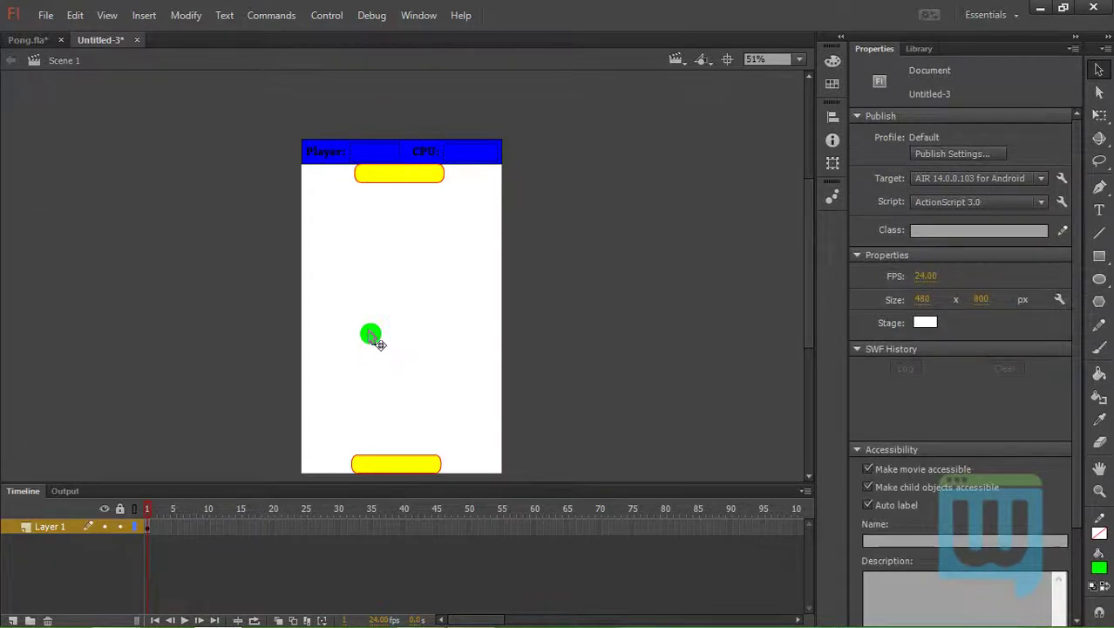
{"action": "left_click", "coordinate": [373, 337]}
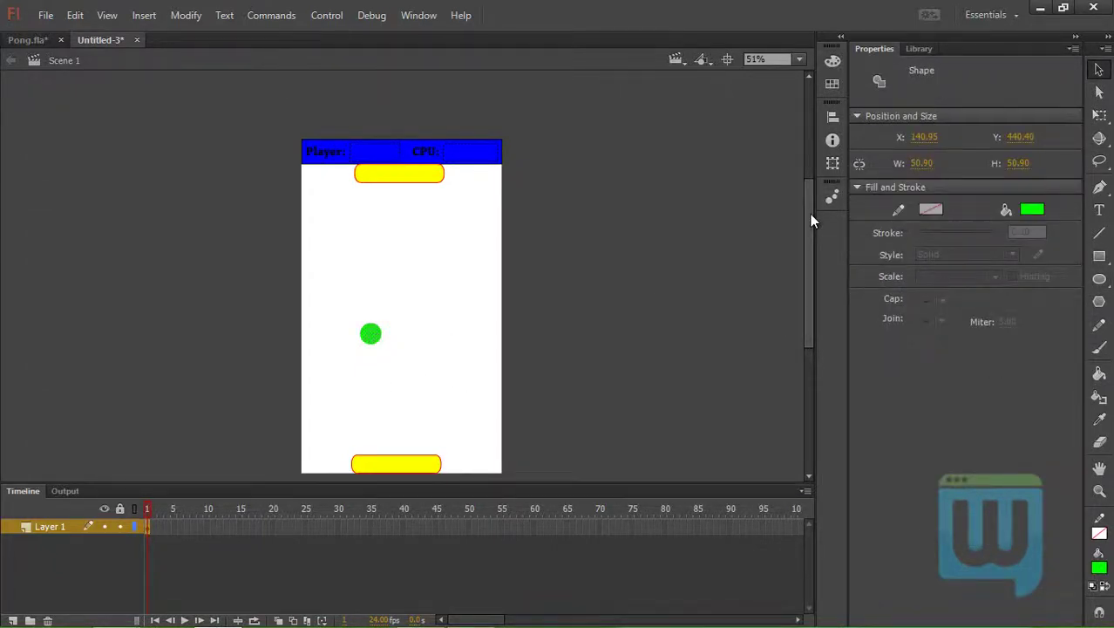
{"action": "key", "text": "F8"}
{"action": "type", "text": "Ball"}
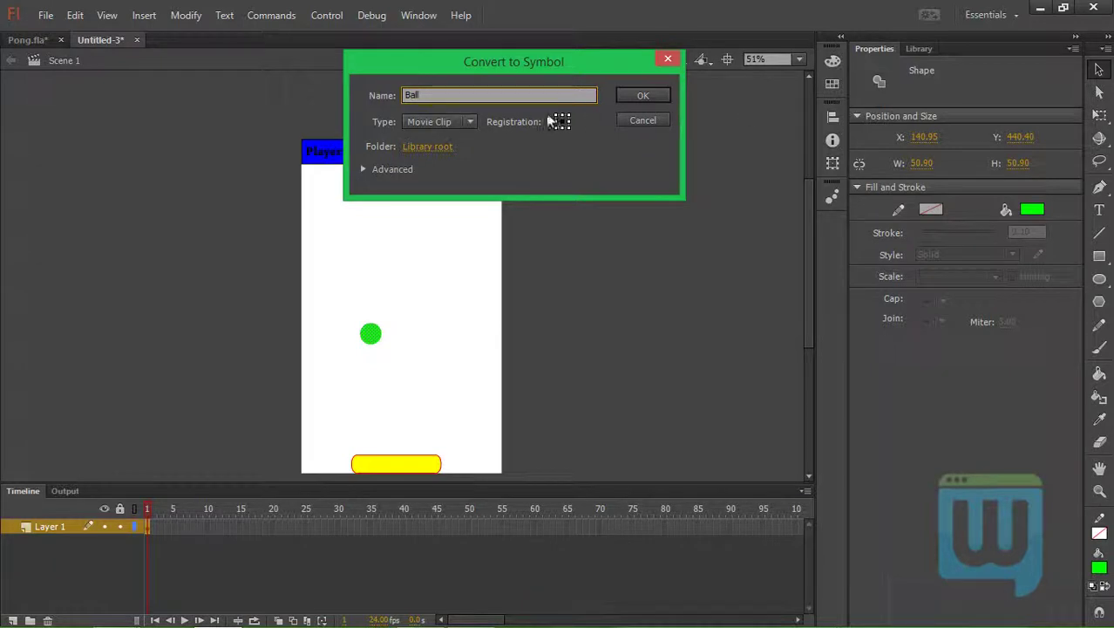
{"action": "left_click", "coordinate": [645, 96]}
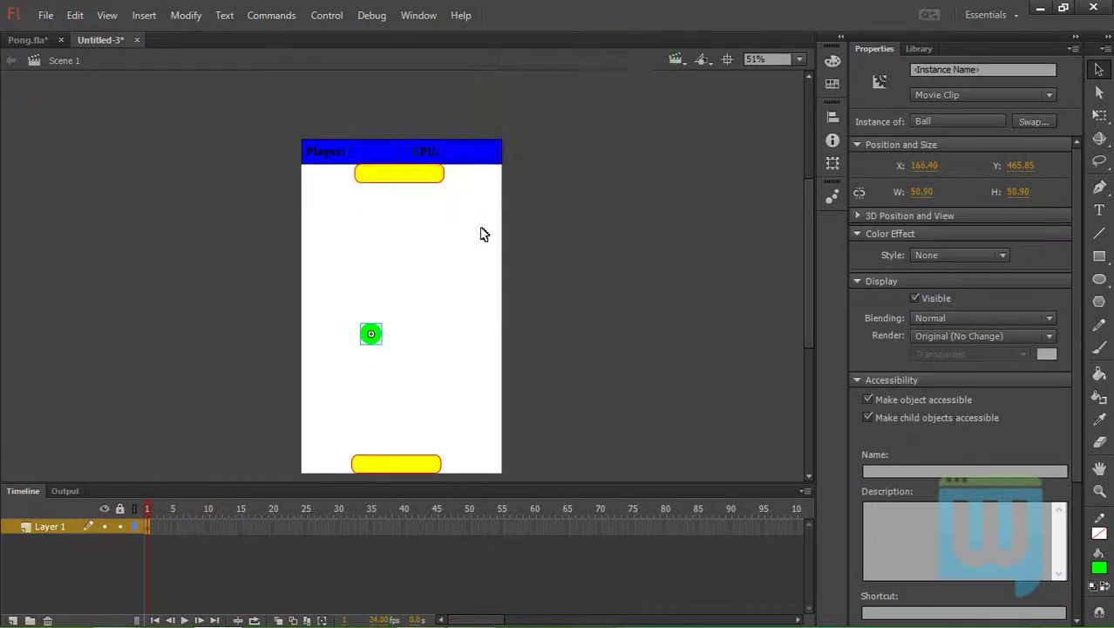
Name the ball instance 'ball' and the bottom paddle 'player'
{"action": "left_click", "coordinate": [982, 70]}
{"action": "type", "text": "ball"}
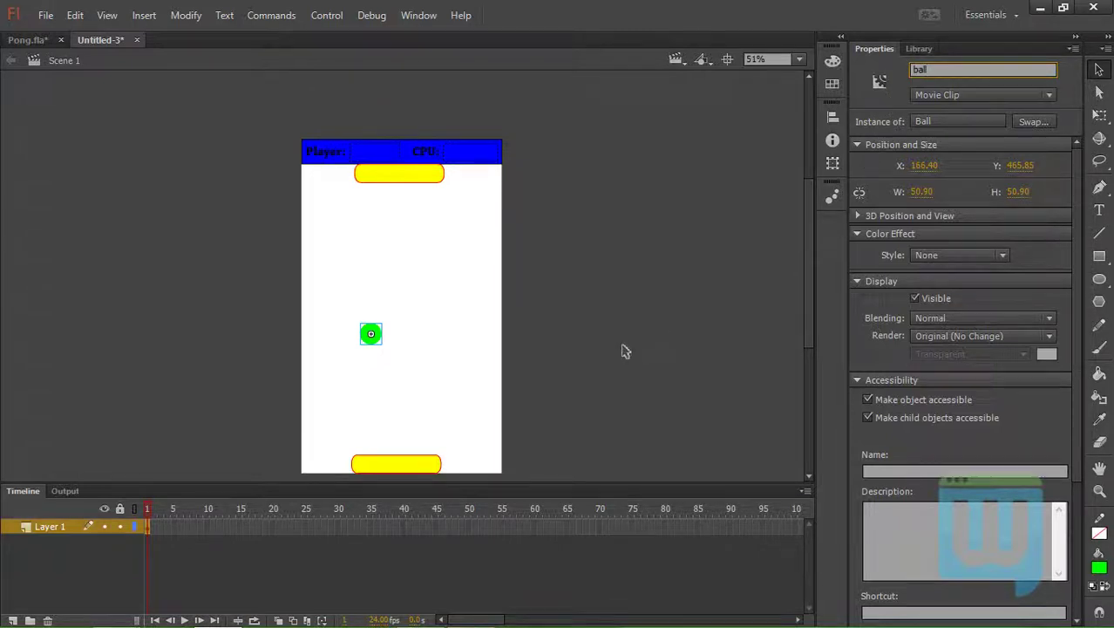
{"action": "left_click", "coordinate": [621, 349]}
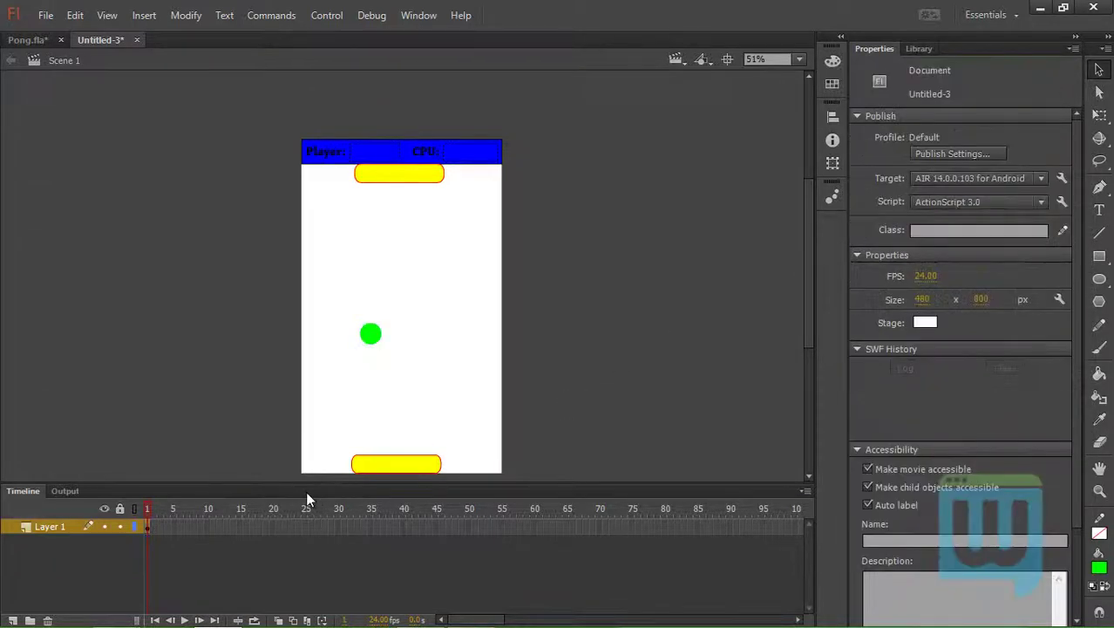
{"action": "left_click", "coordinate": [384, 467]}
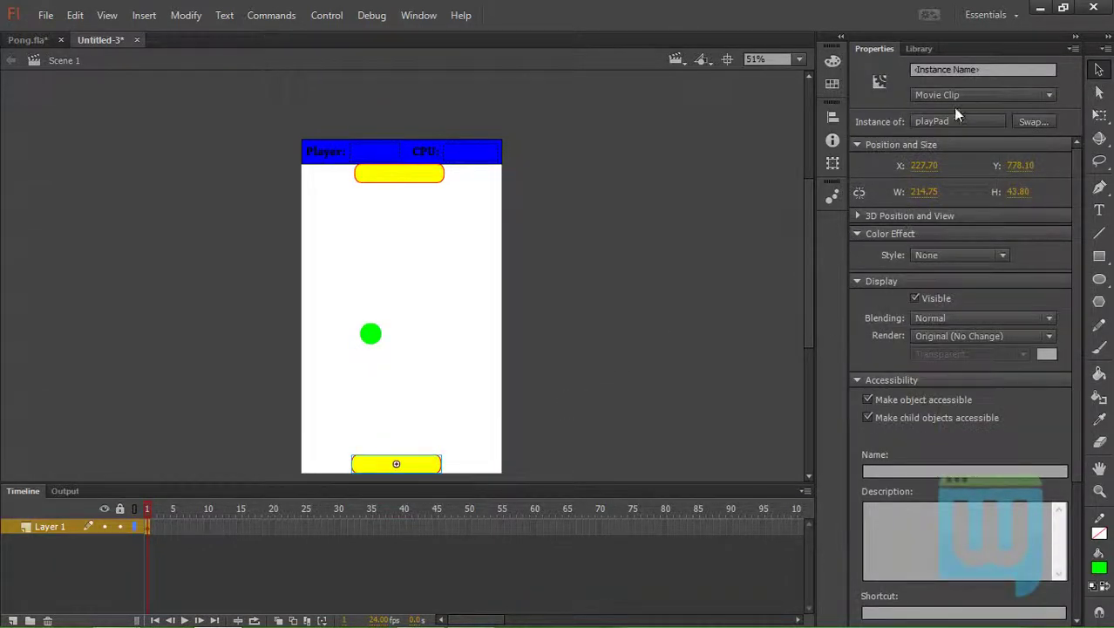
{"action": "left_click", "coordinate": [971, 74]}
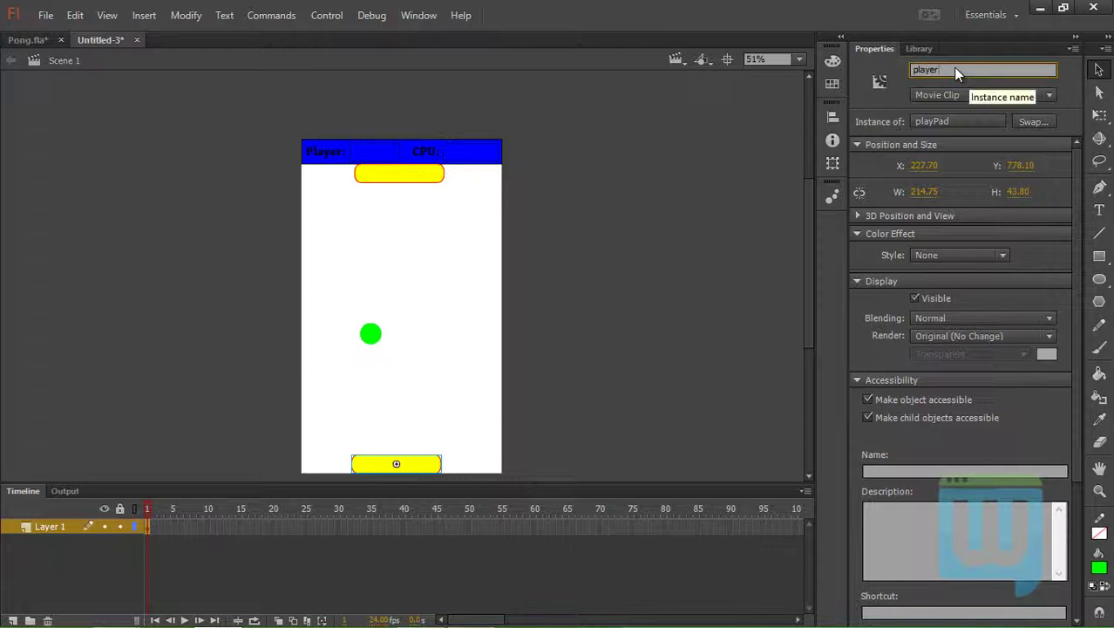
Name the top paddle instance 'cpu'
{"action": "left_click", "coordinate": [406, 175]}
{"action": "key", "text": "p"}
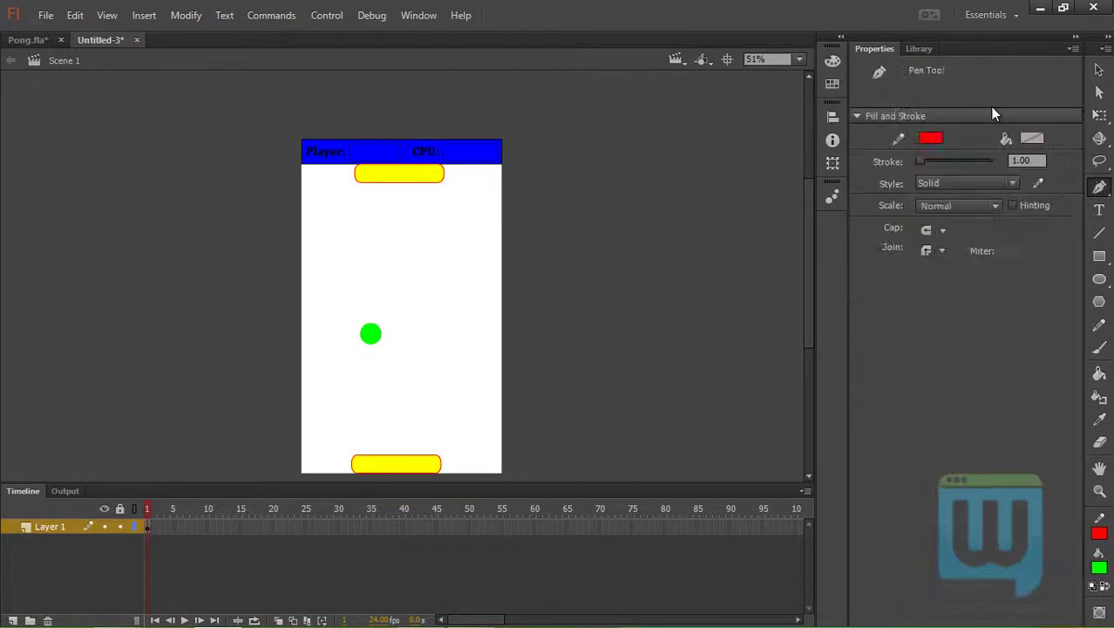
{"action": "key", "text": "v"}
{"action": "left_click", "coordinate": [373, 335]}
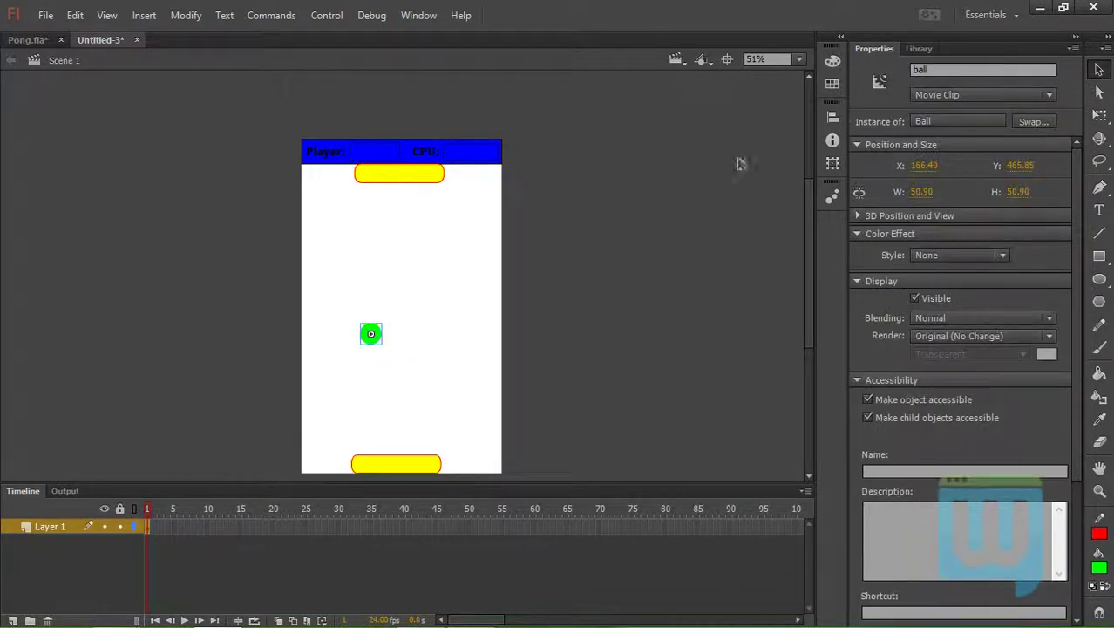
{"action": "left_click", "coordinate": [403, 176]}
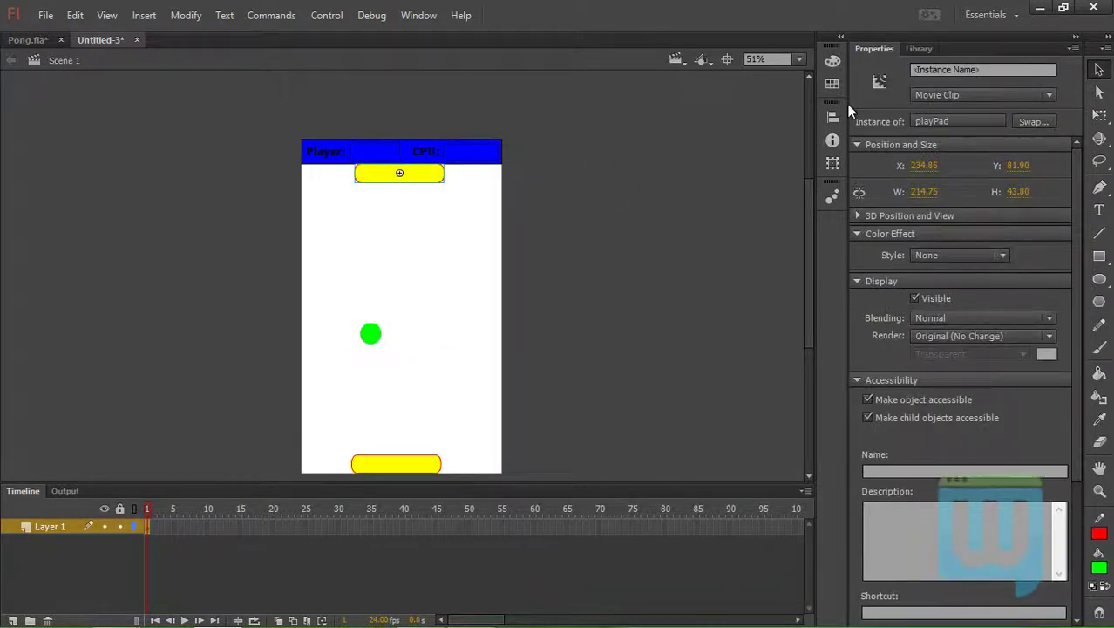
{"action": "left_click", "coordinate": [951, 74]}
{"action": "type", "text": "cpu"}
{"action": "left_click", "coordinate": [570, 177]}
Inside the score bar, name the score text fields cpuScore and playerScore
{"action": "left_click", "coordinate": [479, 156]}
{"action": "double_click", "coordinate": [487, 164]}
{"action": "left_click", "coordinate": [487, 161]}
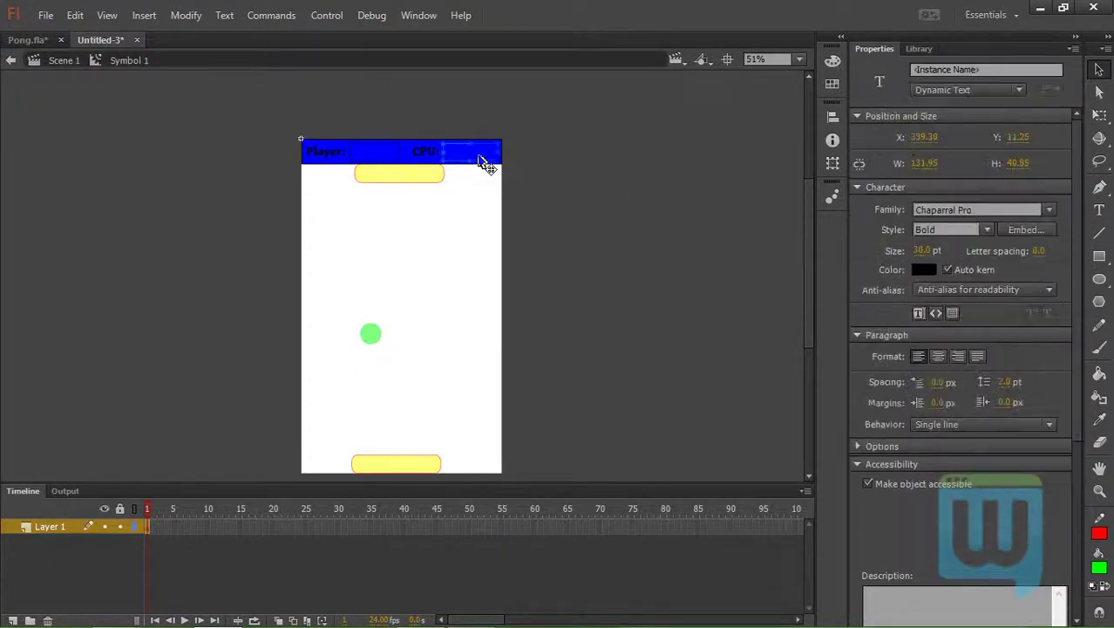
{"action": "left_click", "coordinate": [946, 69]}
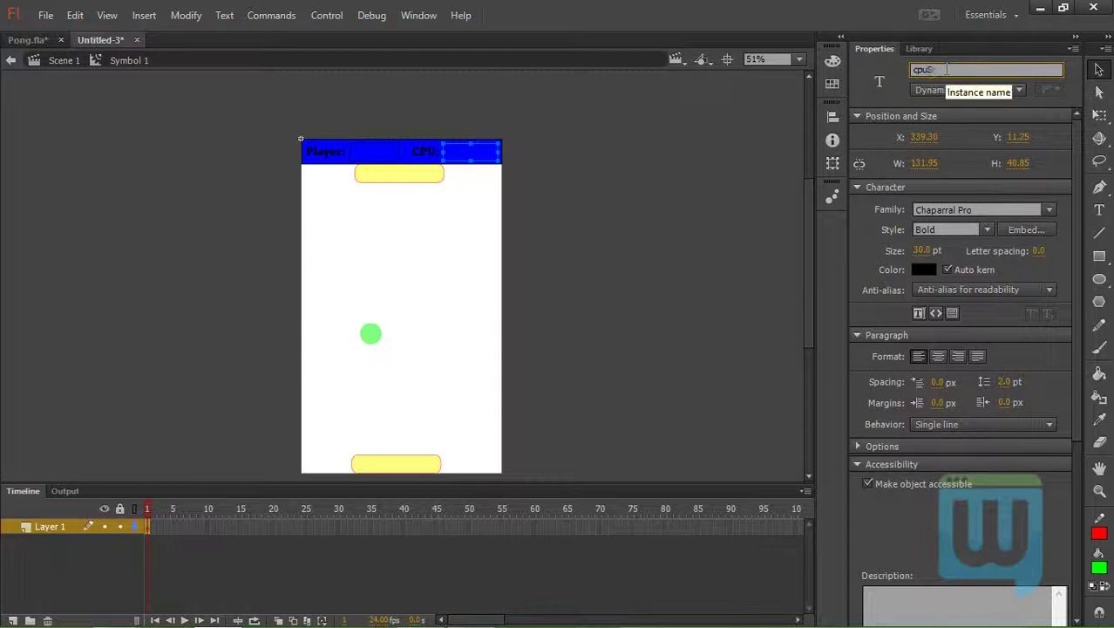
{"action": "type", "text": "cpuScore"}
{"action": "left_click", "coordinate": [384, 154]}
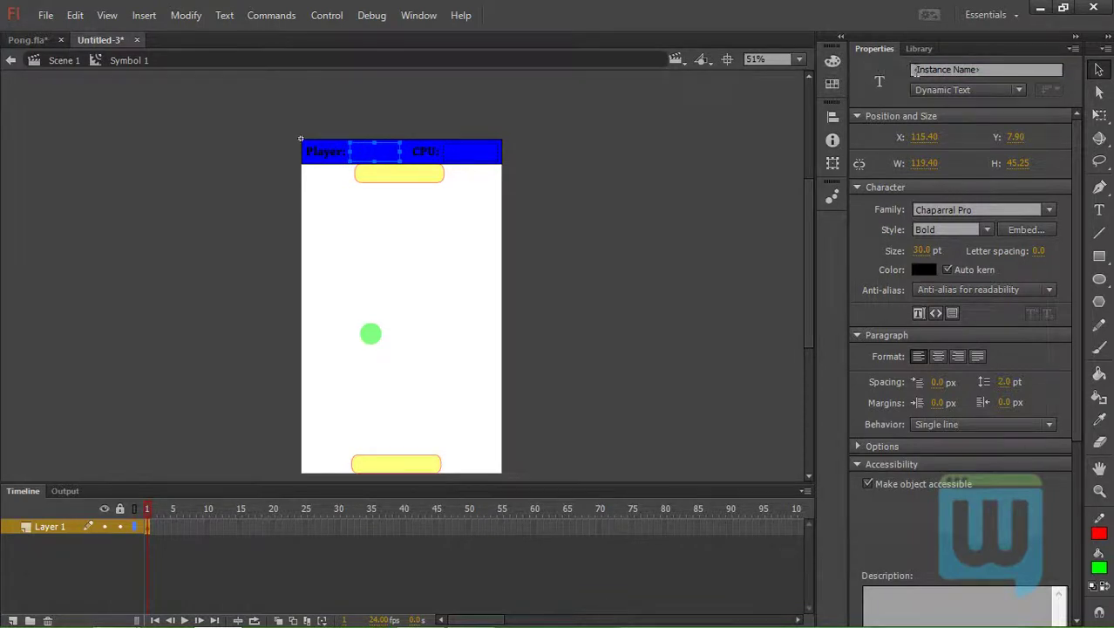
{"action": "left_click", "coordinate": [918, 70]}
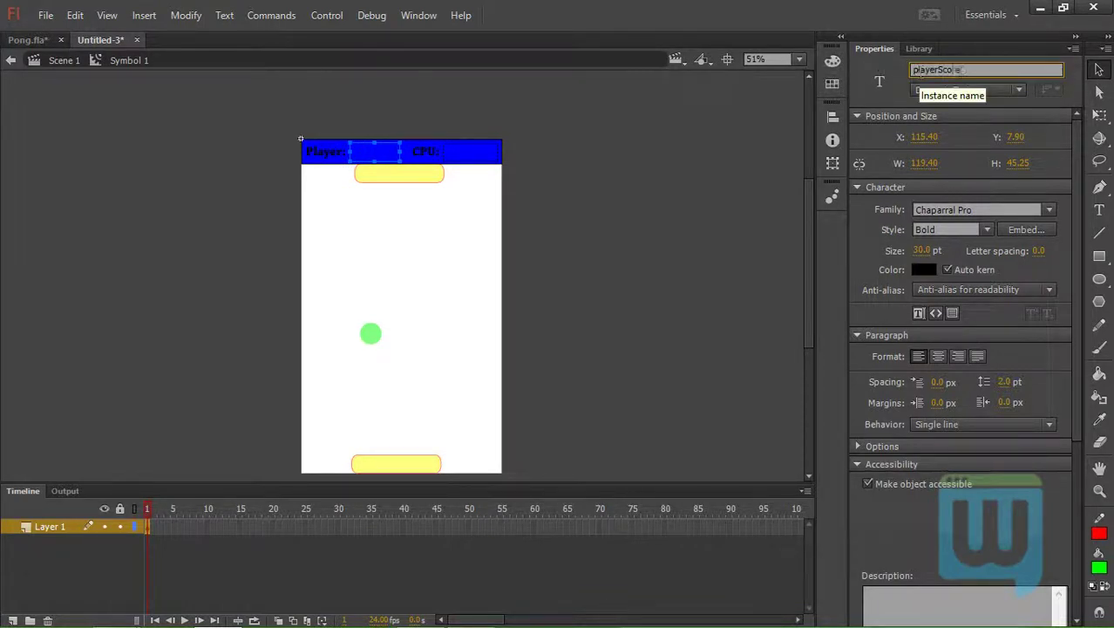
{"action": "left_click", "coordinate": [702, 289]}
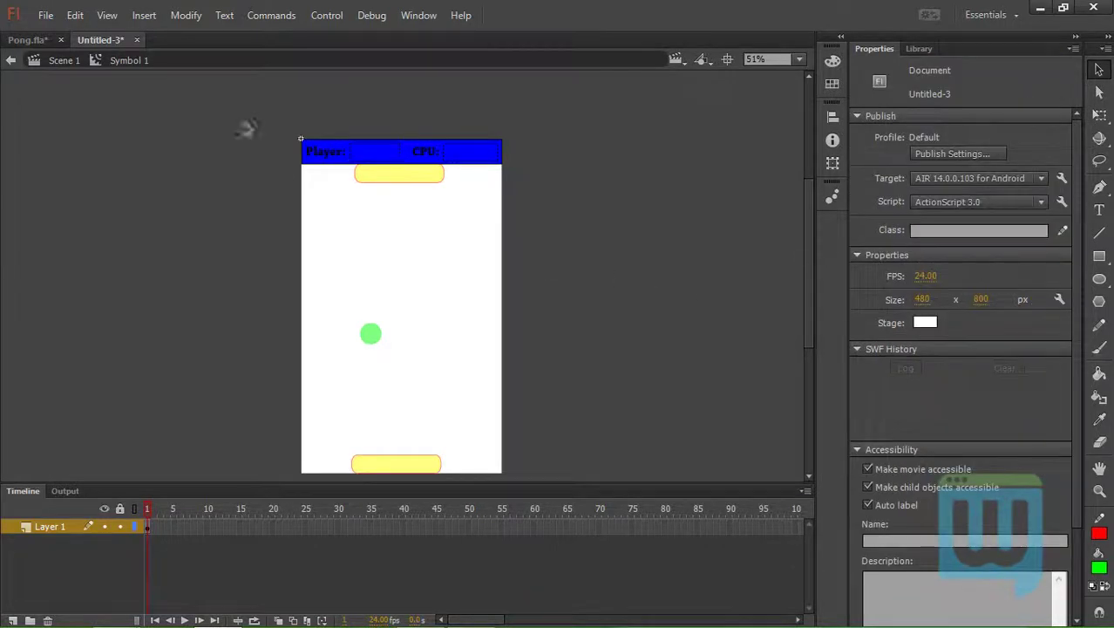
Return to the main scene and switch to the Pong.fla document
{"action": "left_click", "coordinate": [53, 59]}
{"action": "scroll", "coordinate": [137, 309], "scroll_direction": "down", "scroll_amount": 2}
{"action": "scroll", "coordinate": [169, 308], "scroll_direction": "up", "scroll_amount": 2}
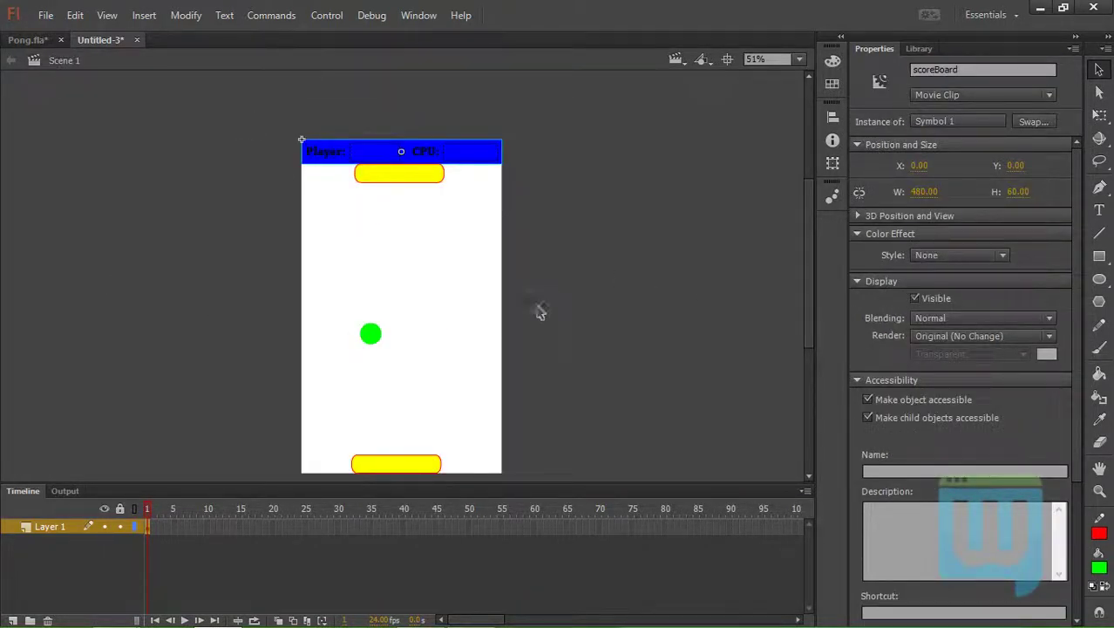
{"action": "scroll", "coordinate": [532, 312], "scroll_direction": "down", "scroll_amount": 1}
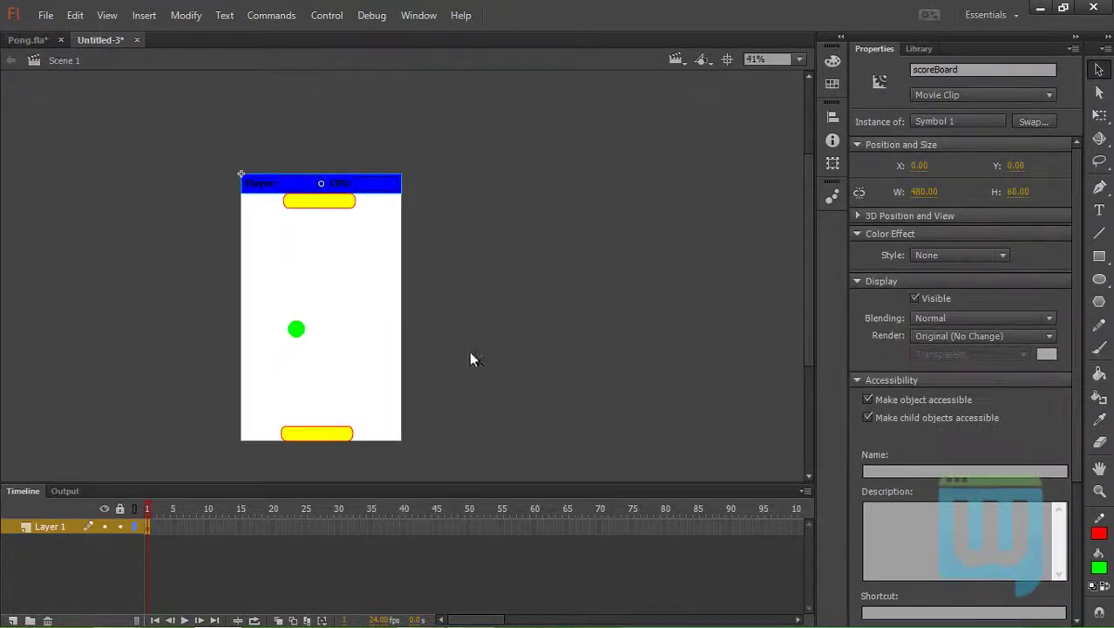
{"action": "left_click_drag", "start_coordinate": [808, 235], "coordinate": [808, 258]}
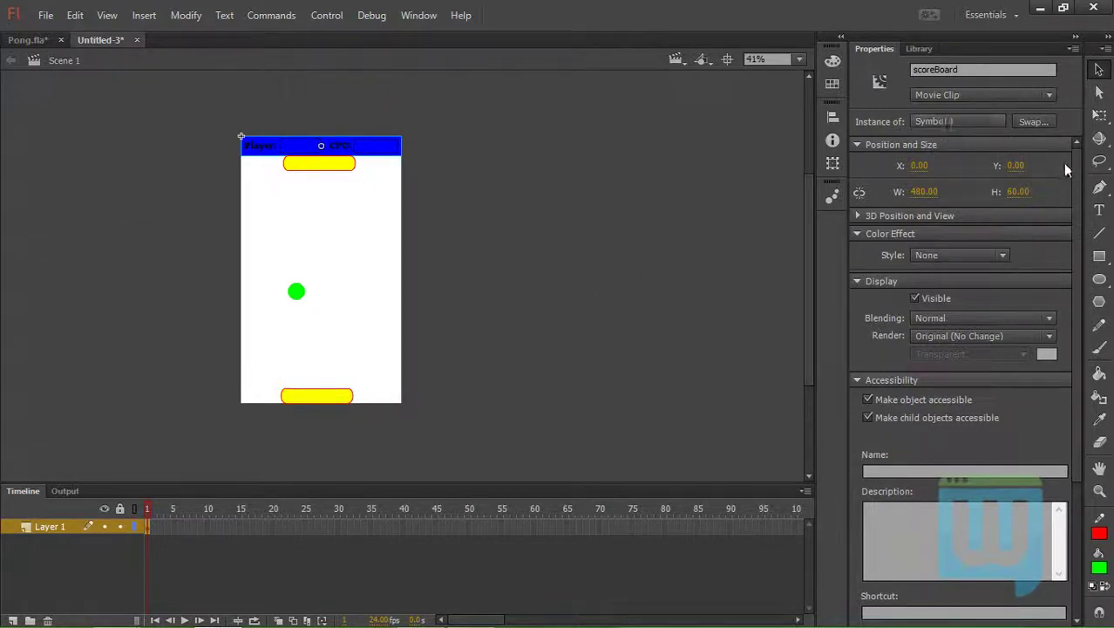
{"action": "left_click", "coordinate": [1099, 257]}
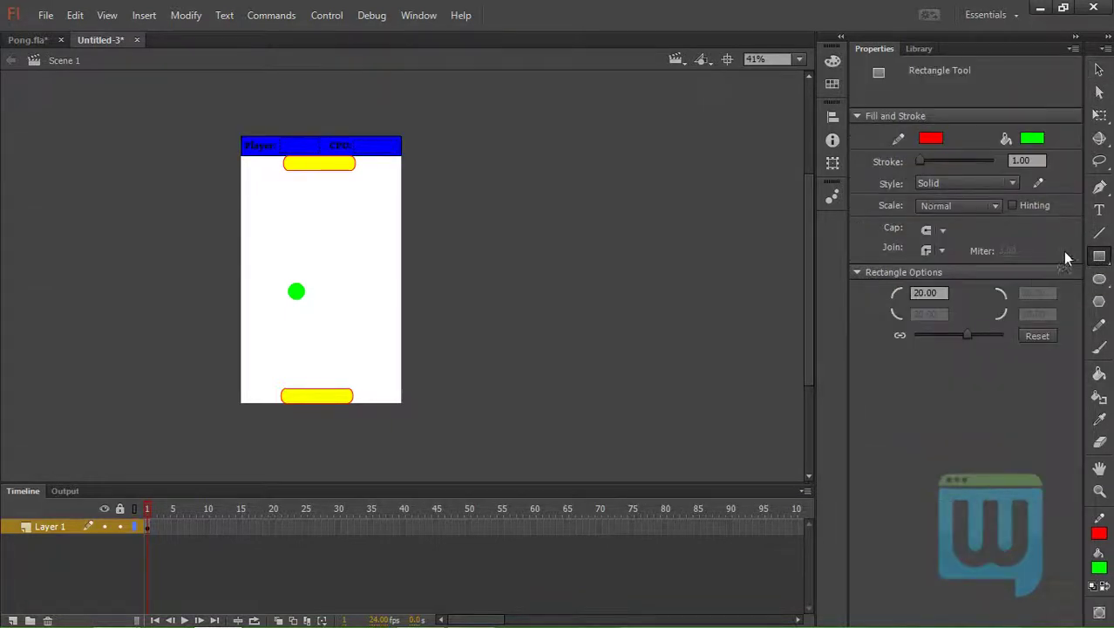
{"action": "left_click", "coordinate": [35, 40]}
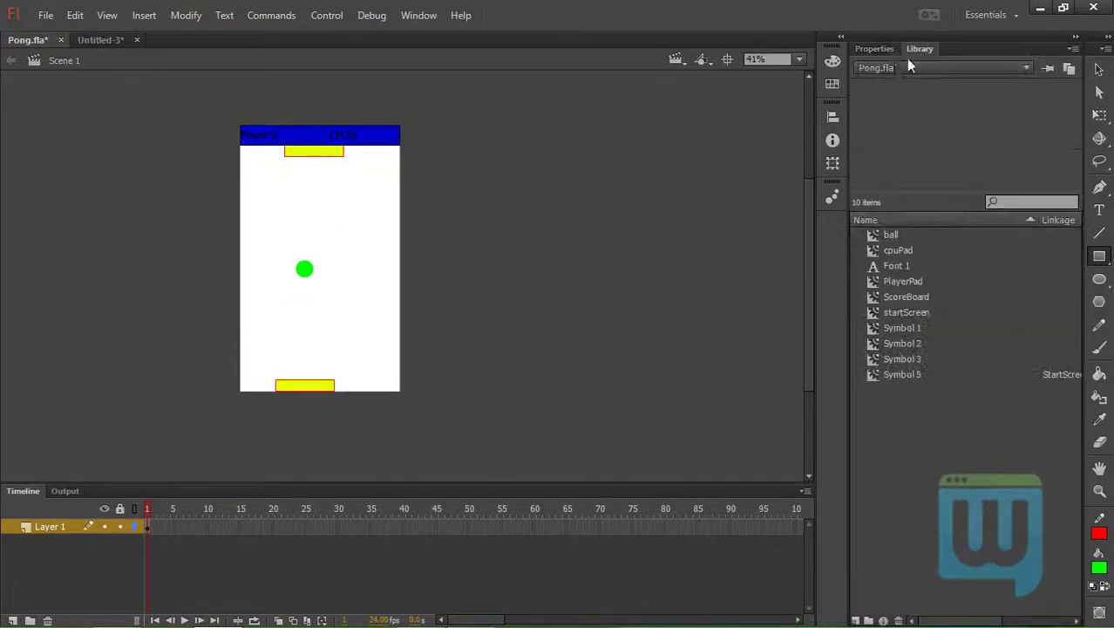
Preview the Pong.fla library symbols down to the blue start screen Symbol 5
{"action": "left_click", "coordinate": [917, 281]}
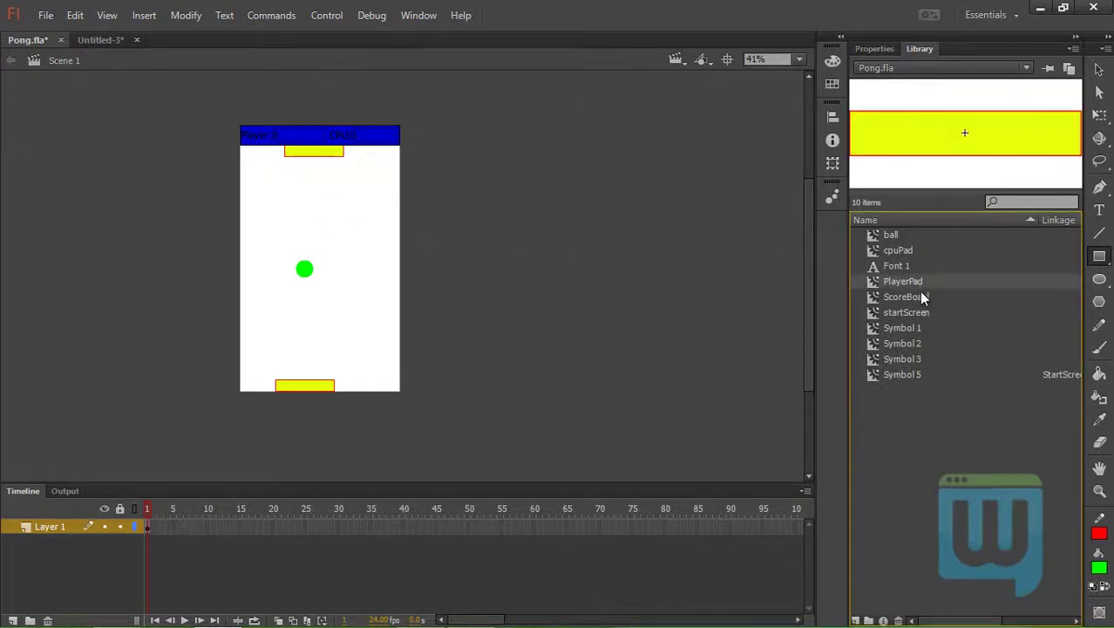
{"action": "left_click", "coordinate": [920, 297]}
{"action": "left_click", "coordinate": [923, 312]}
{"action": "left_click", "coordinate": [922, 328]}
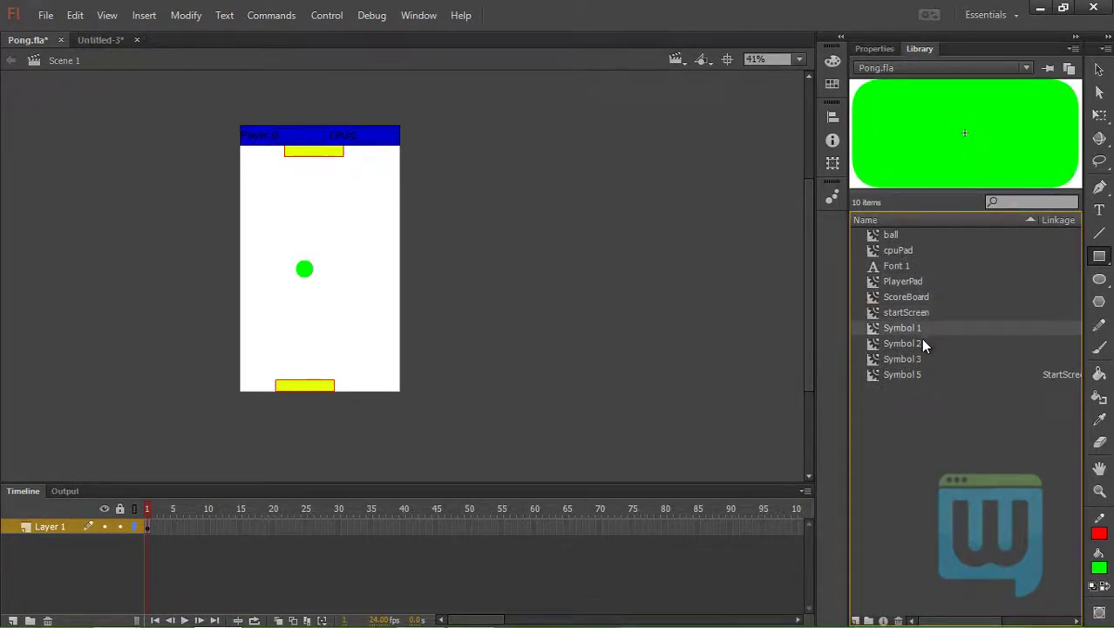
{"action": "left_click", "coordinate": [920, 340]}
{"action": "left_click", "coordinate": [926, 374]}
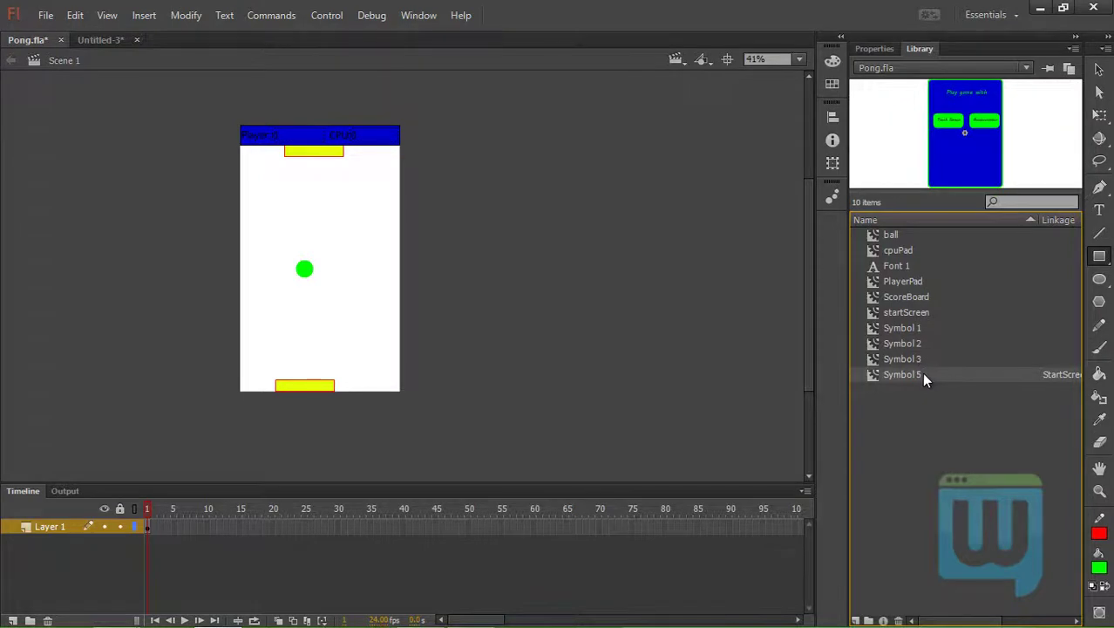
Place Symbol 5 beside the stage, zoom in on it, then delete it
{"action": "left_click_drag", "start_coordinate": [693, 378], "coordinate": [527, 279]}
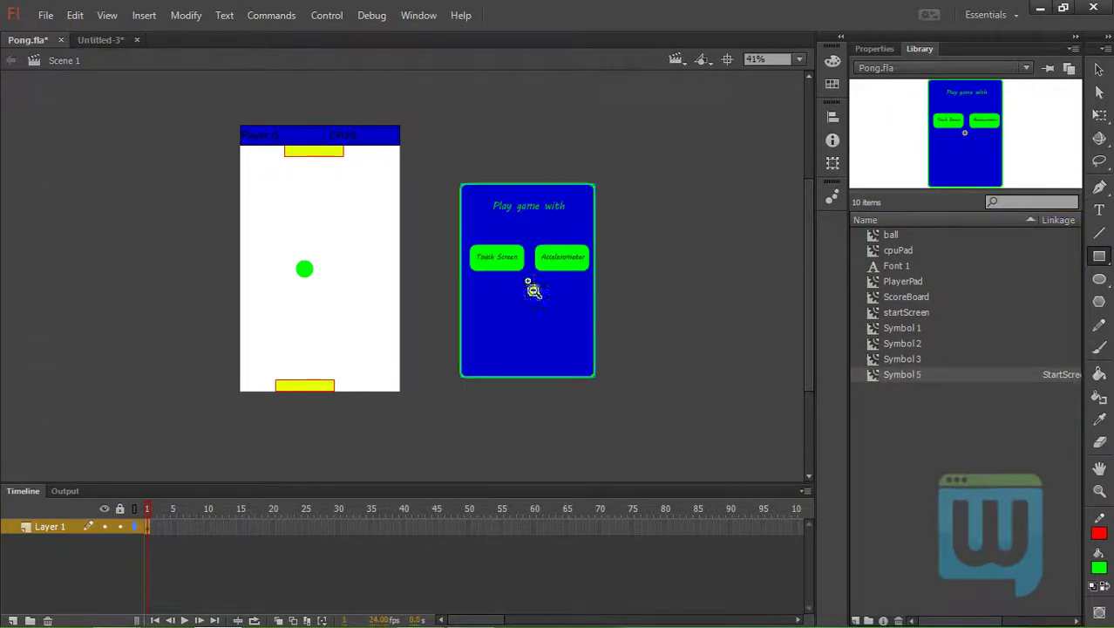
{"action": "left_click", "coordinate": [532, 291]}
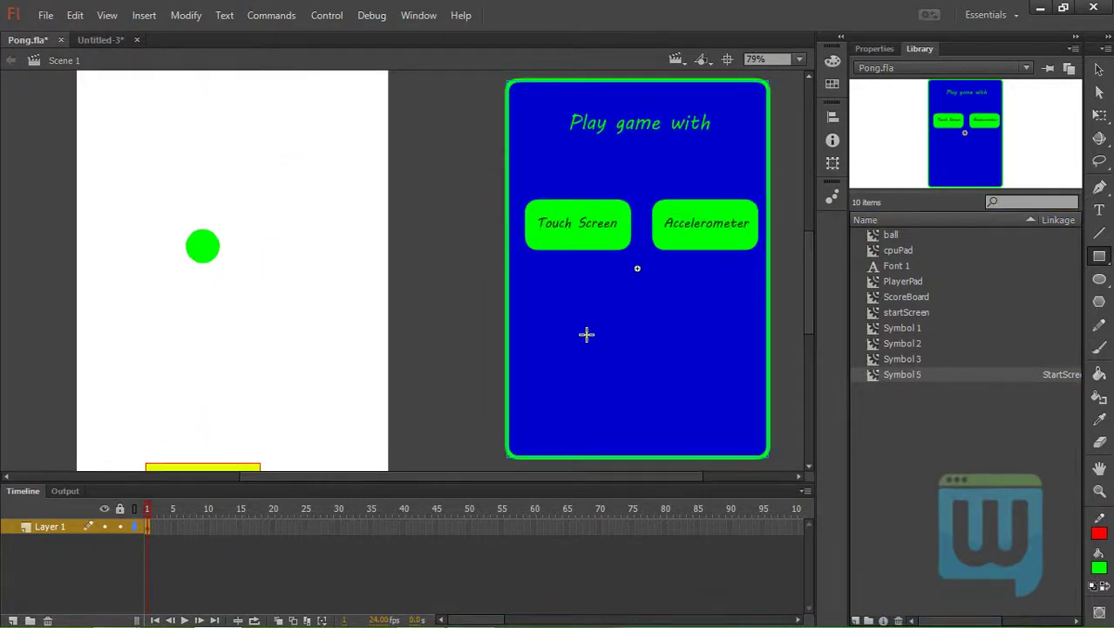
{"action": "key", "text": "v"}
{"action": "key", "text": "Delete"}
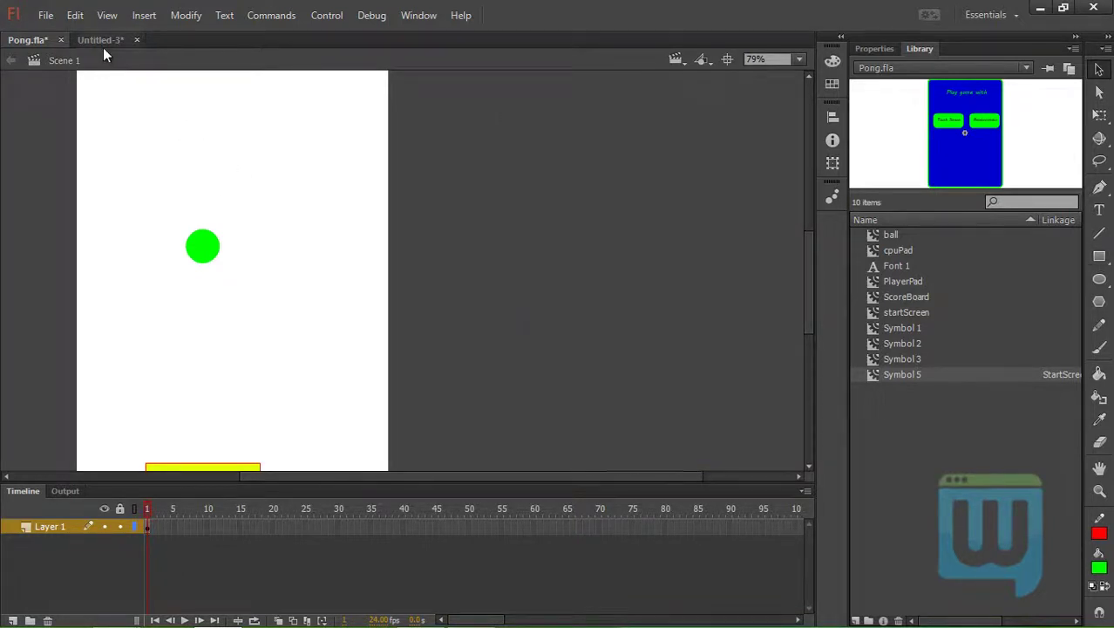
In Untitled-3, set the Rectangle Tool corner radius to 15 and undo a test rectangle
{"action": "left_click", "coordinate": [102, 43]}
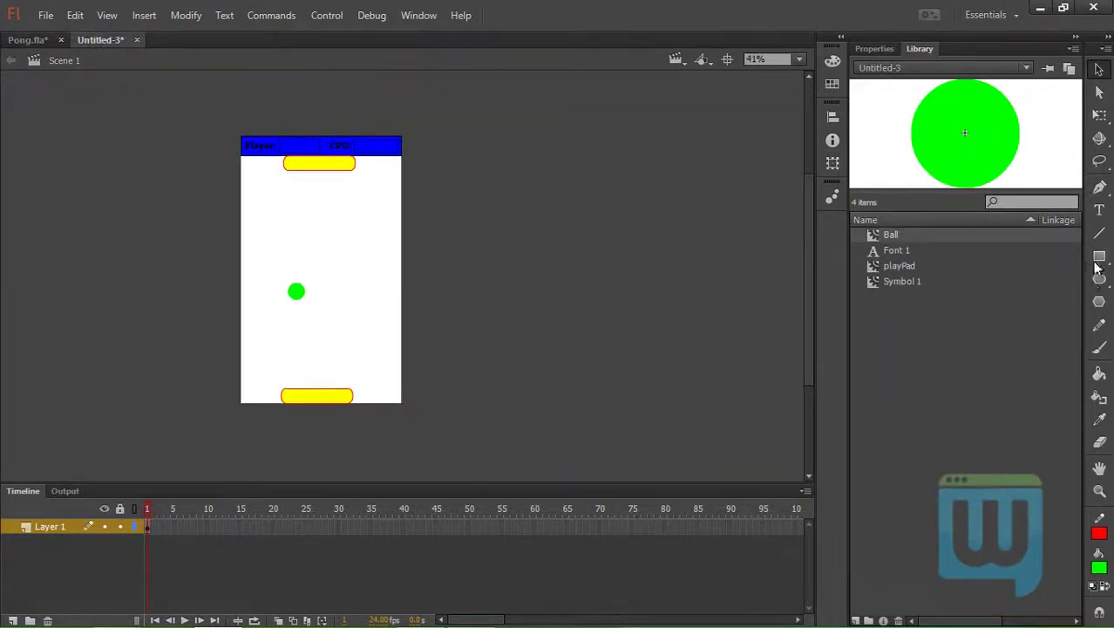
{"action": "left_click", "coordinate": [1098, 257]}
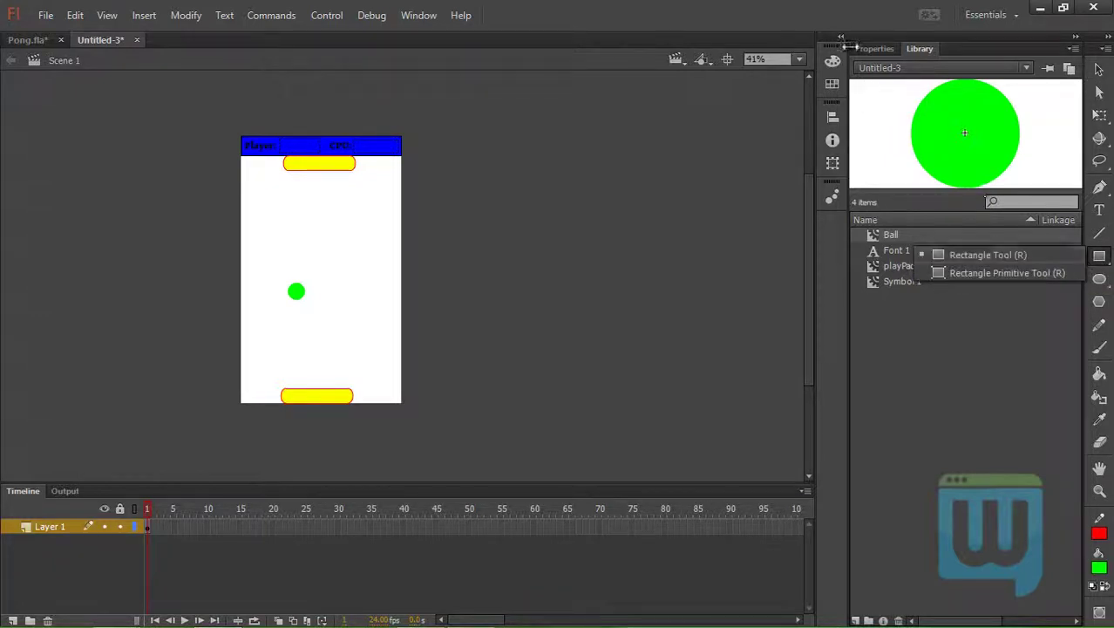
{"action": "left_click", "coordinate": [959, 251]}
{"action": "left_click", "coordinate": [866, 54]}
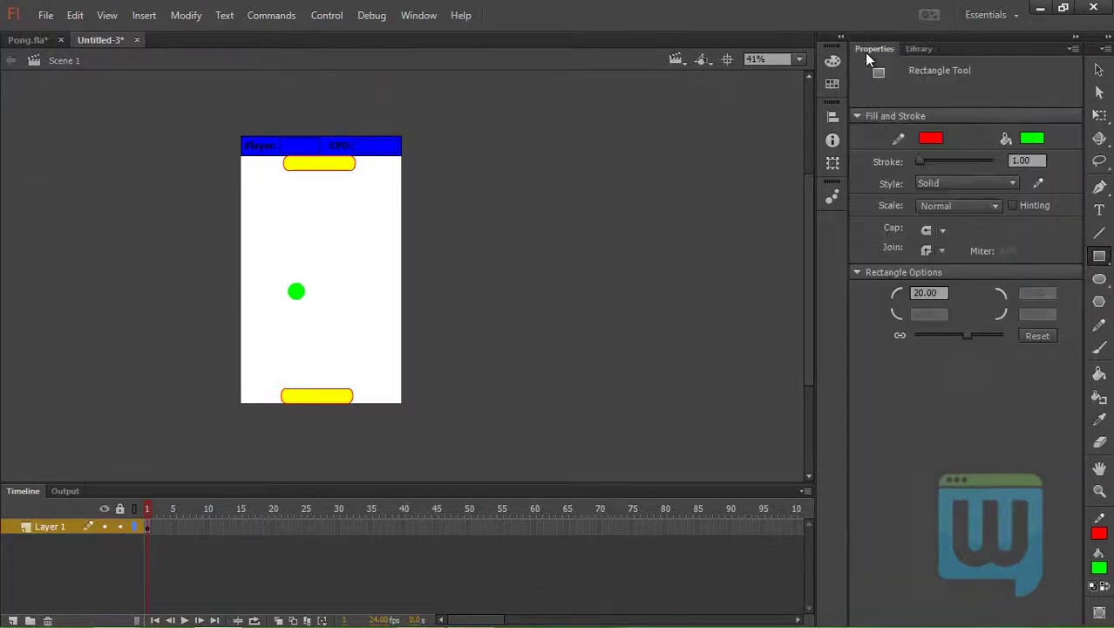
{"action": "double_click", "coordinate": [918, 294]}
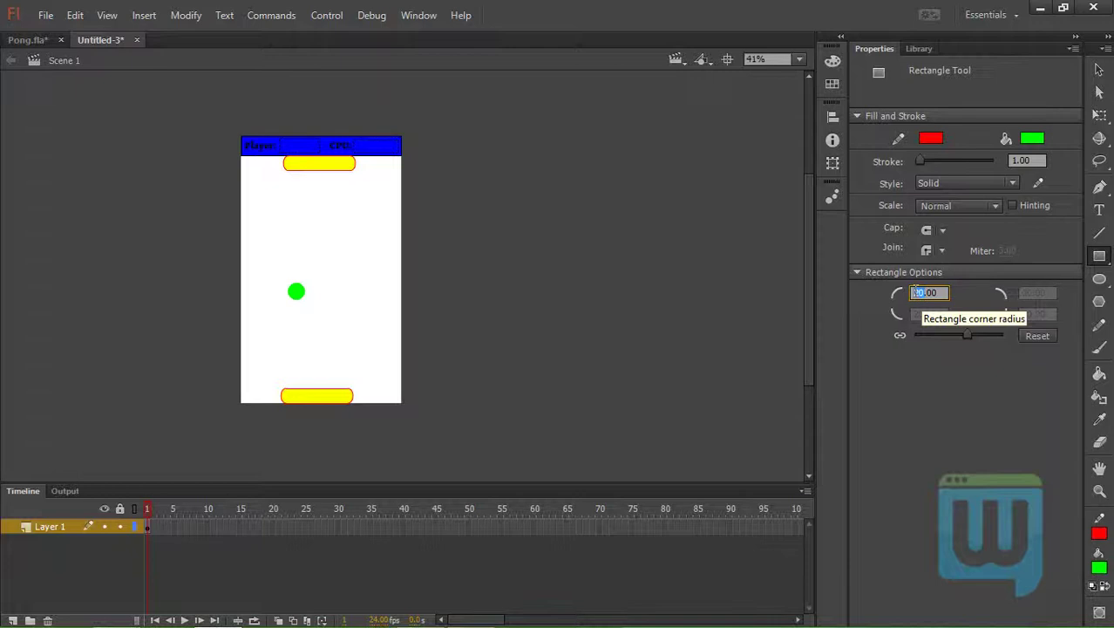
{"action": "type", "text": "15"}
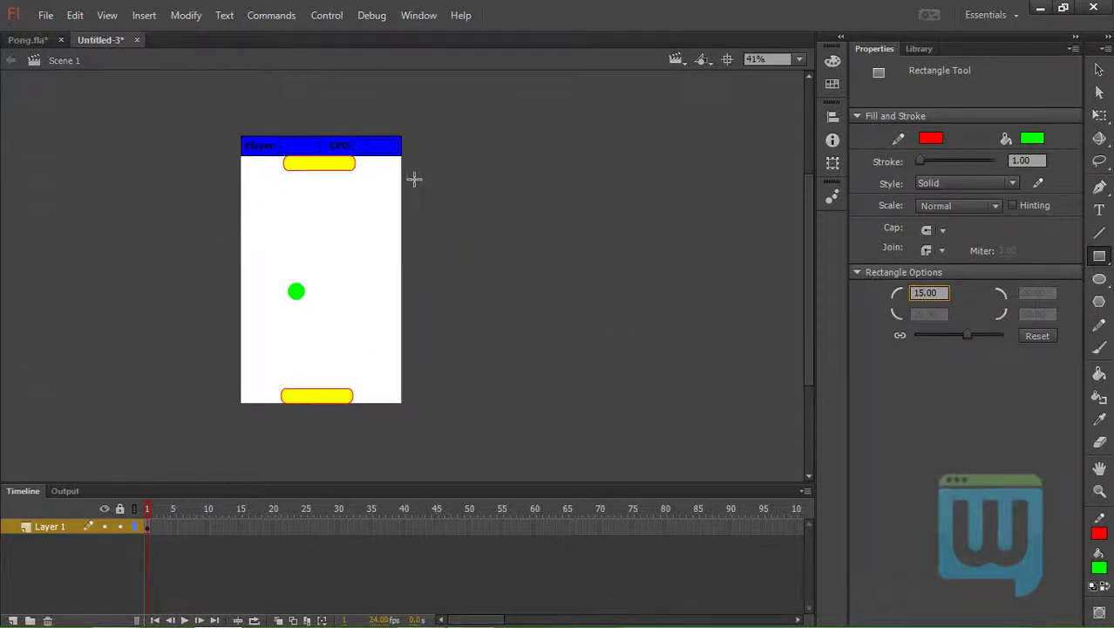
{"action": "mouse_move", "coordinate": [413, 176]}
{"action": "left_mouse_down"}
{"action": "mouse_move", "coordinate": [467, 249]}
{"action": "mouse_move", "coordinate": [587, 352]}
{"action": "mouse_move", "coordinate": [552, 352]}
{"action": "left_mouse_up"}
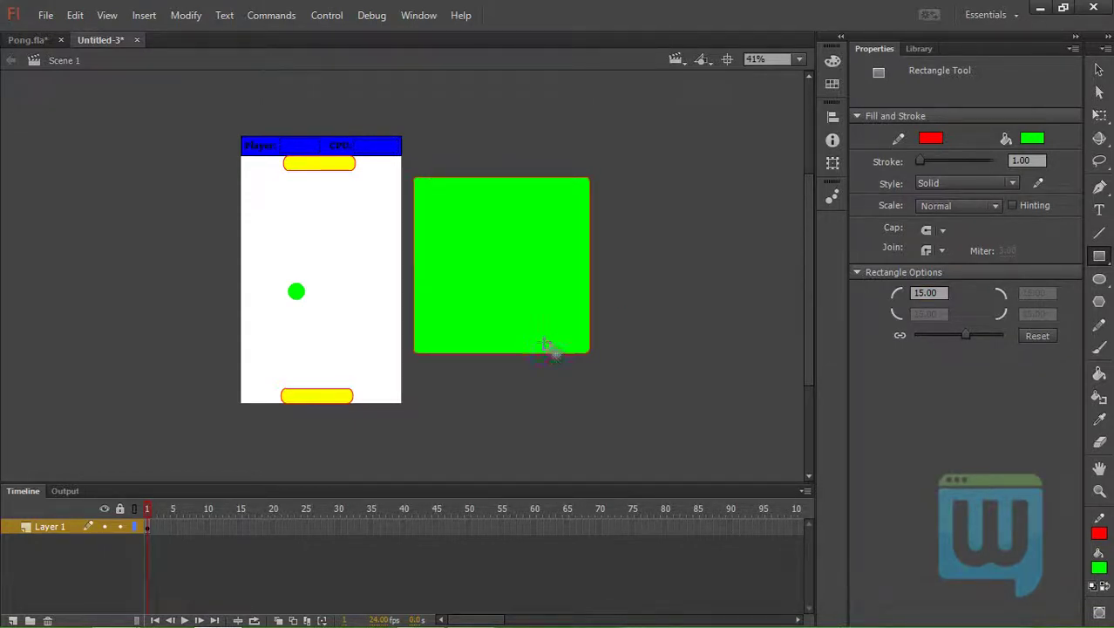
{"action": "key", "text": "ctrl+z"}
Draw a rounded rectangle with blue fill and green outline beside the stage
{"action": "left_click", "coordinate": [1038, 139]}
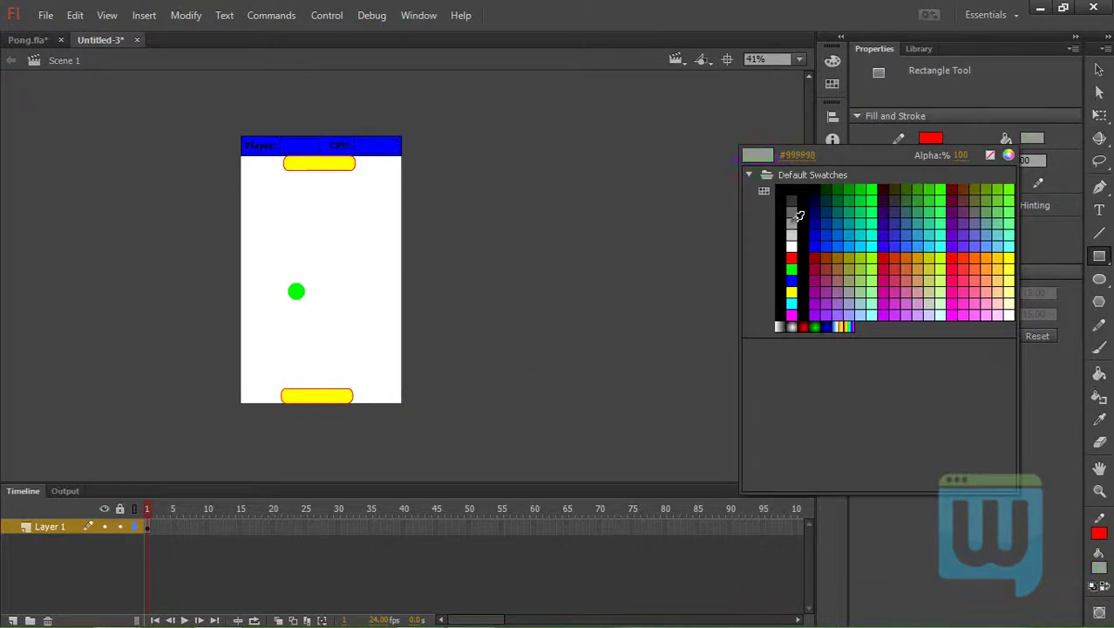
{"action": "left_click", "coordinate": [833, 242]}
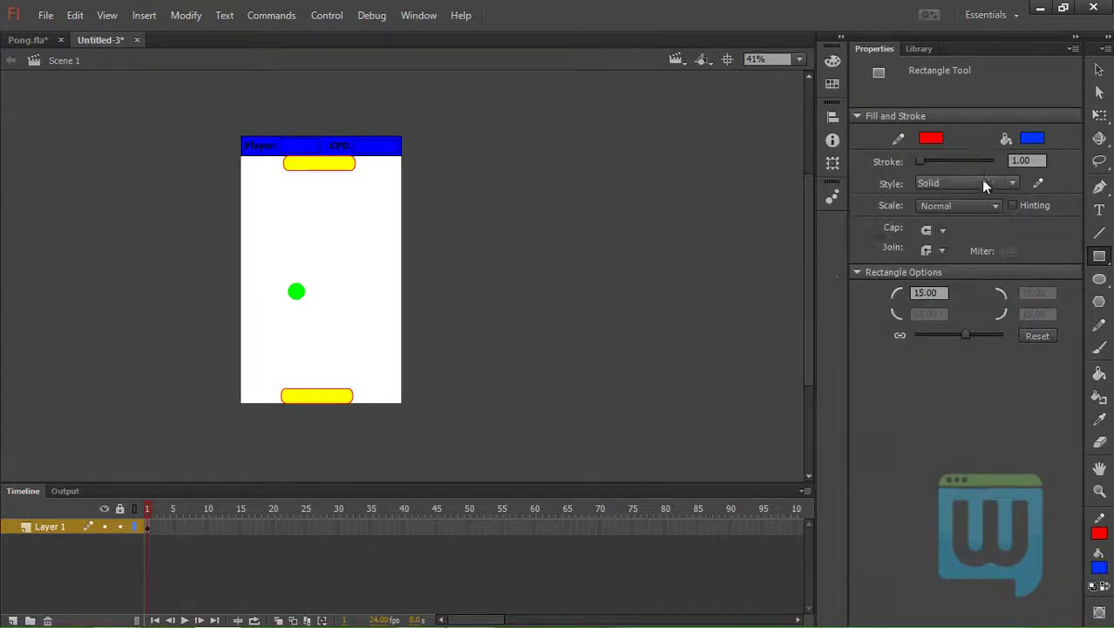
{"action": "left_click", "coordinate": [929, 140]}
{"action": "left_click", "coordinate": [839, 190]}
{"action": "left_click_drag", "start_coordinate": [476, 205], "coordinate": [626, 354]}
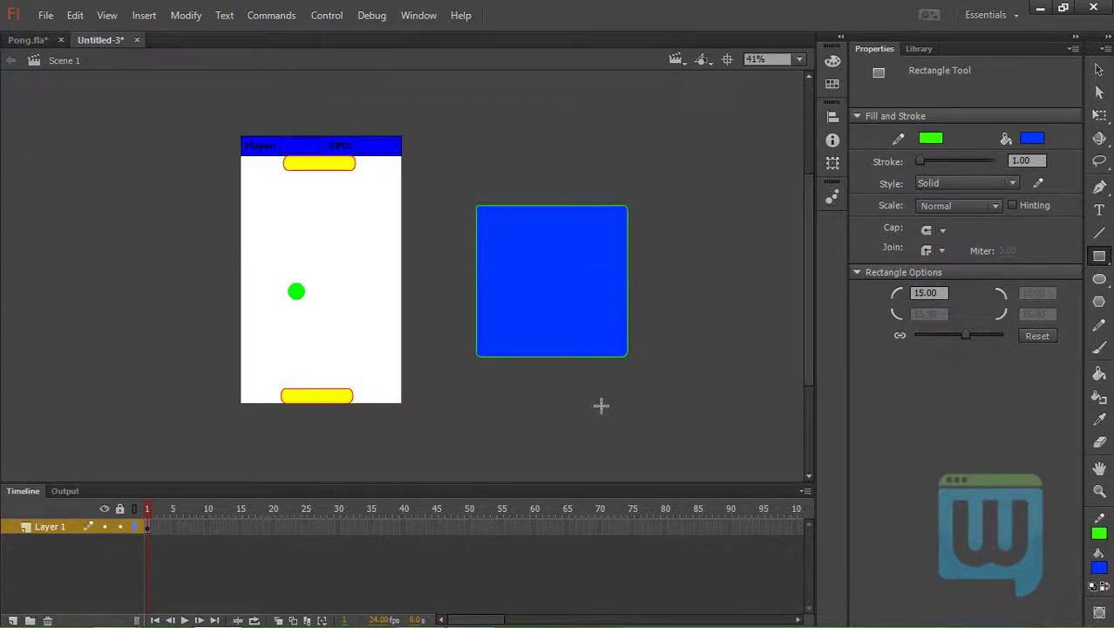
Select the rectangle's fill and outline and raise the stroke thickness to about 3
{"action": "key", "text": "v"}
{"action": "double_click", "coordinate": [597, 313]}
{"action": "left_click", "coordinate": [1032, 208]}
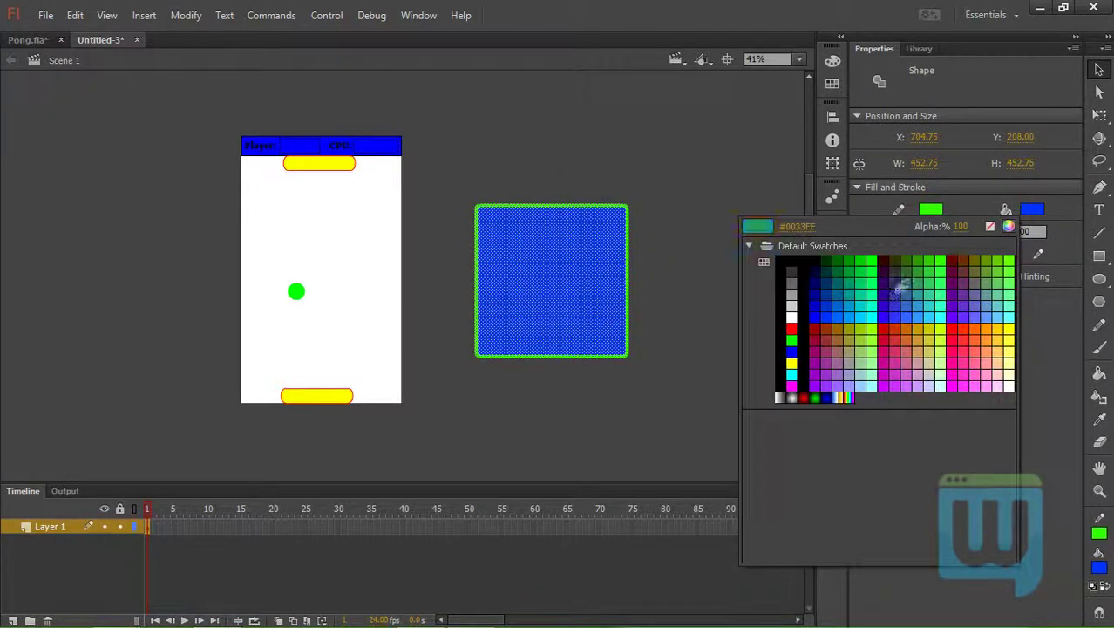
{"action": "left_click", "coordinate": [829, 312]}
{"action": "left_click", "coordinate": [668, 311]}
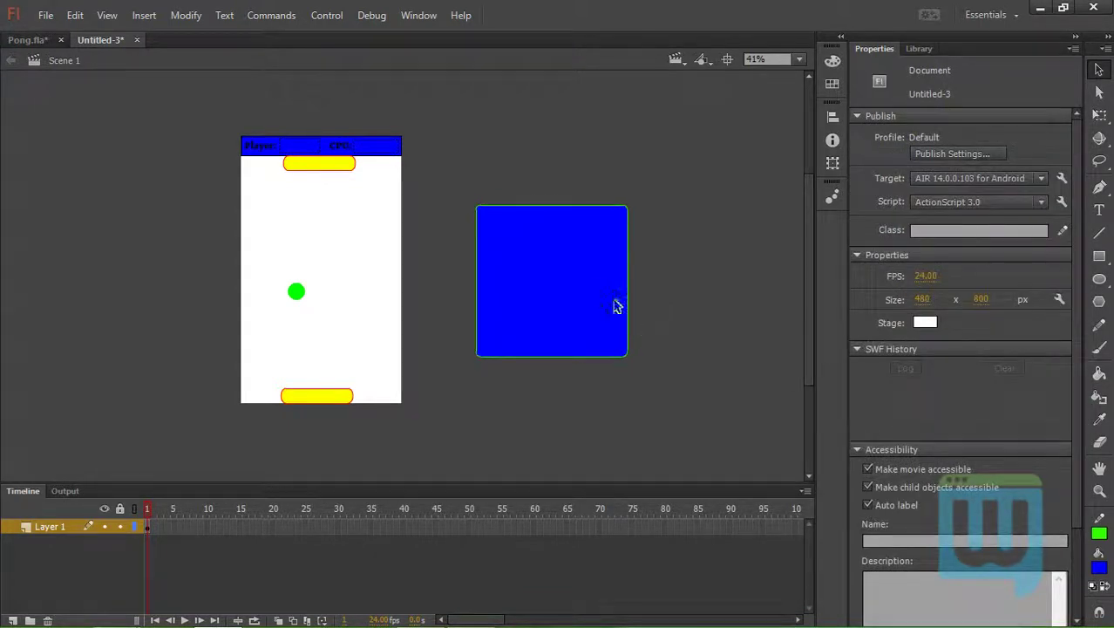
{"action": "double_click", "coordinate": [592, 282]}
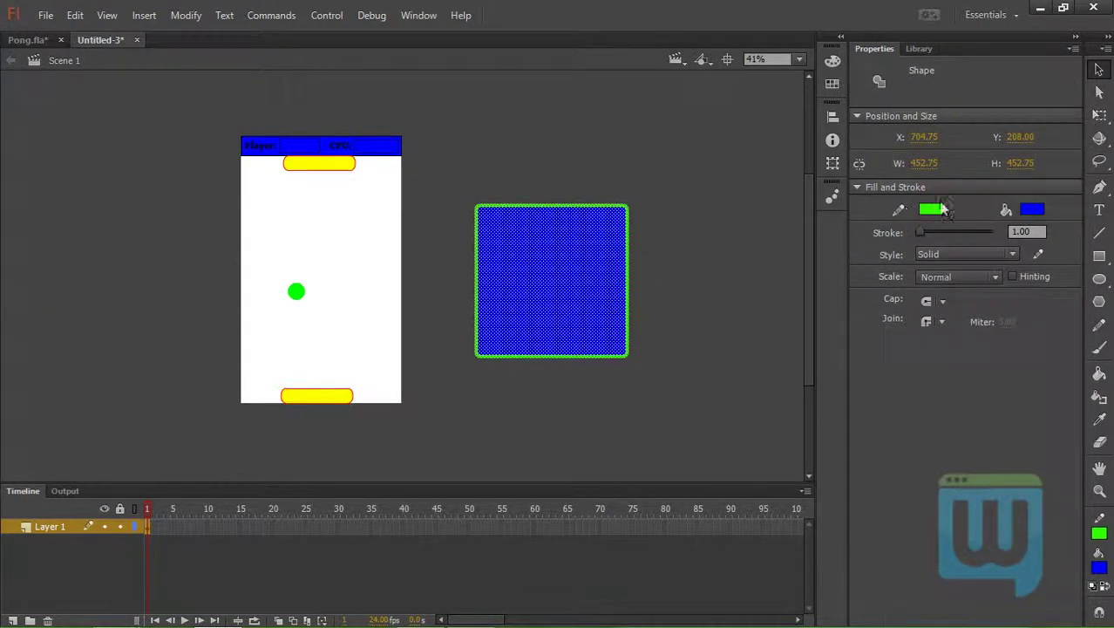
{"action": "left_click_drag", "start_coordinate": [918, 233], "coordinate": [916, 232]}
{"action": "left_click", "coordinate": [1022, 231]}
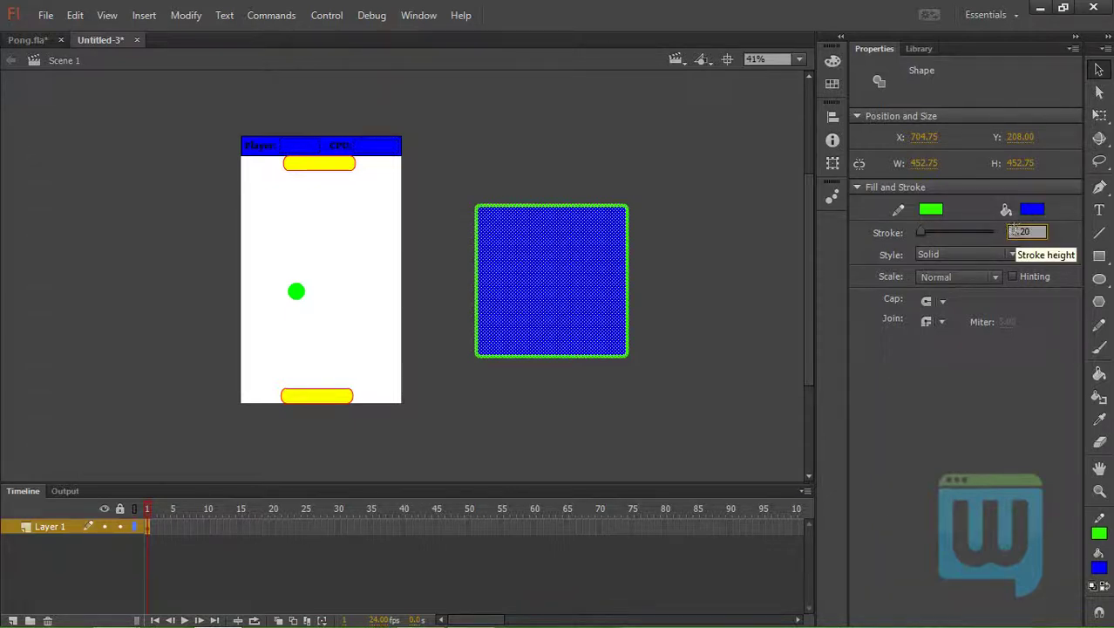
Adjust the outline thickness and shift the blue fill left off its outline
{"action": "left_click", "coordinate": [707, 326]}
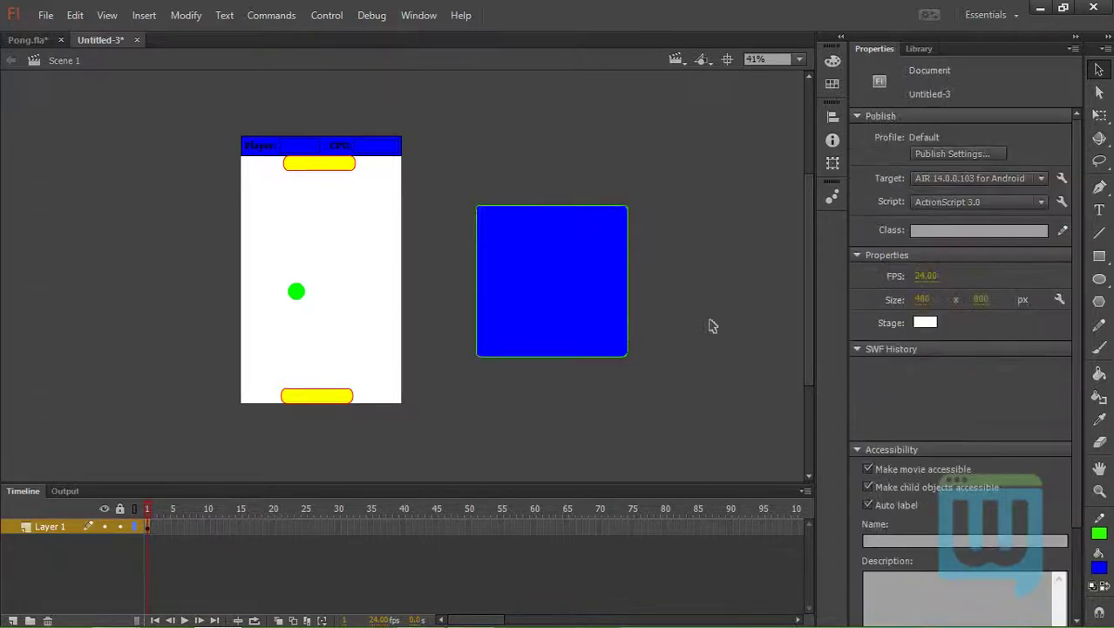
{"action": "left_click", "coordinate": [587, 311]}
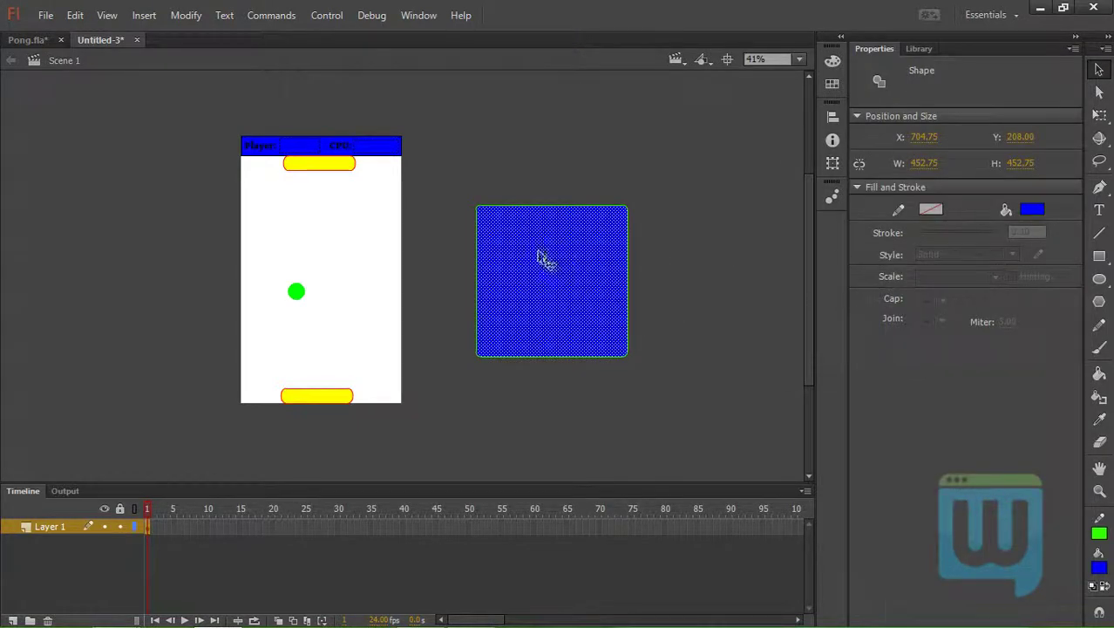
{"action": "left_click", "coordinate": [584, 266]}
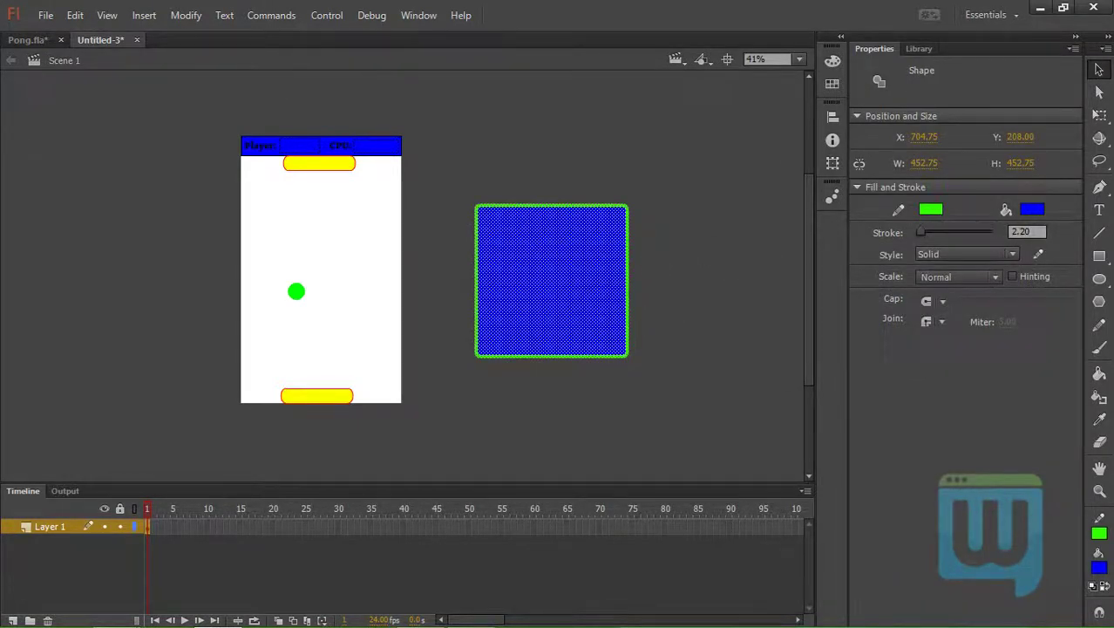
{"action": "left_click", "coordinate": [1027, 230]}
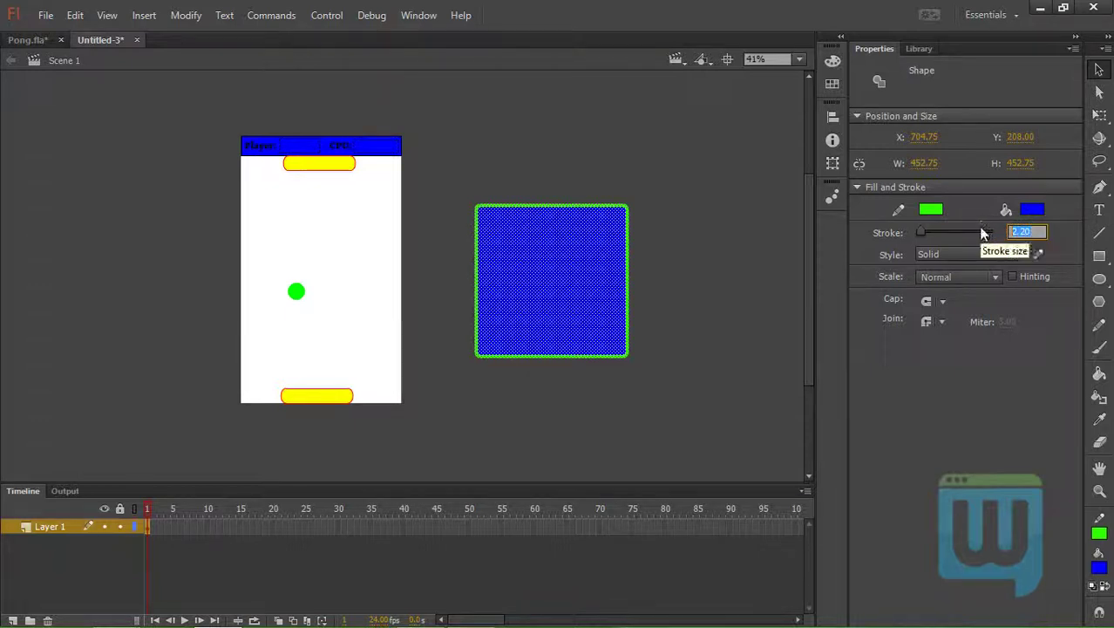
{"action": "left_click", "coordinate": [749, 266]}
{"action": "mouse_move", "coordinate": [580, 294]}
{"action": "left_mouse_down"}
{"action": "mouse_move", "coordinate": [519, 294]}
{"action": "mouse_move", "coordinate": [563, 273]}
{"action": "mouse_move", "coordinate": [567, 283]}
{"action": "left_mouse_up"}
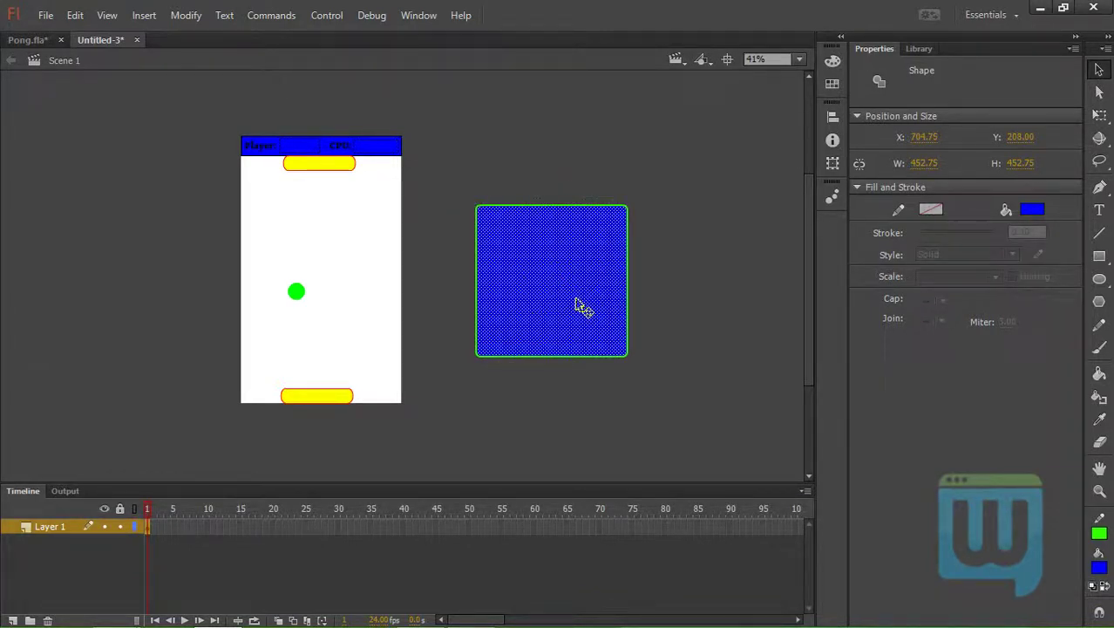
Enlarge the blue square slightly with Free Transform, redoing the first attempt
{"action": "key", "text": "q"}
{"action": "left_click_drag", "start_coordinate": [627, 355], "coordinate": [637, 364]}
{"action": "left_click", "coordinate": [672, 355]}
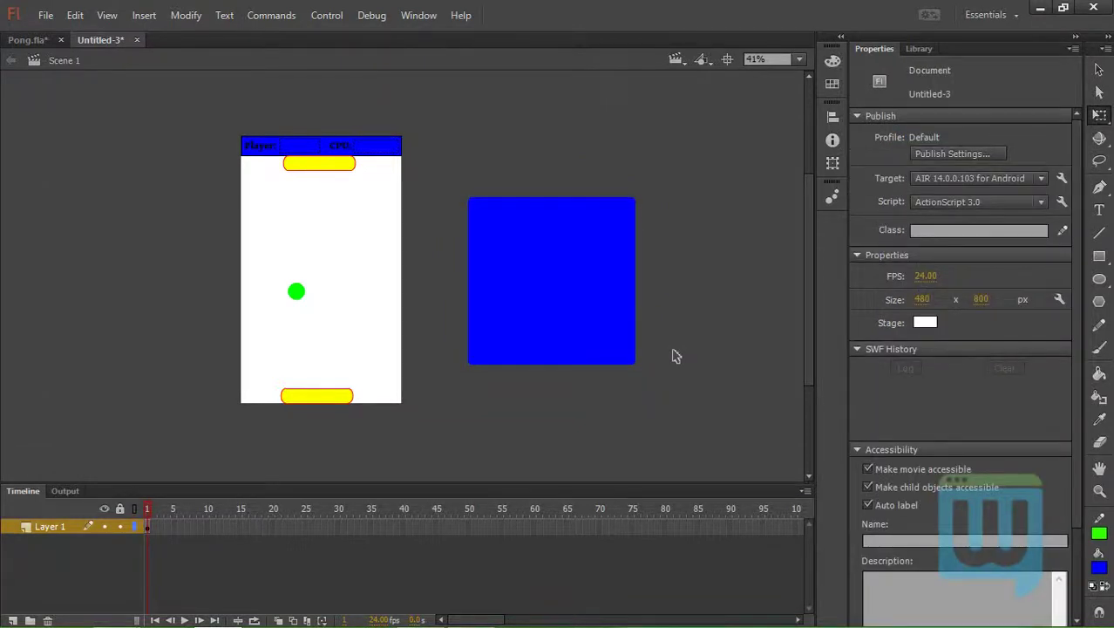
{"action": "key", "text": "ctrl+z"}
{"action": "key", "text": "ctrl+z"}
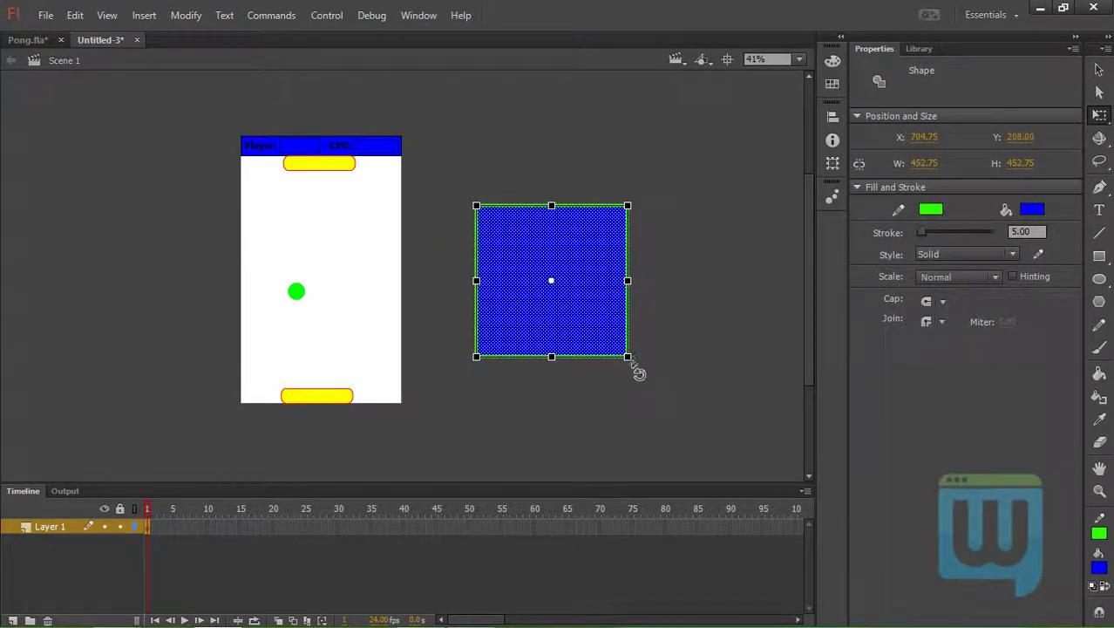
{"action": "left_click_drag", "start_coordinate": [629, 356], "coordinate": [638, 366]}
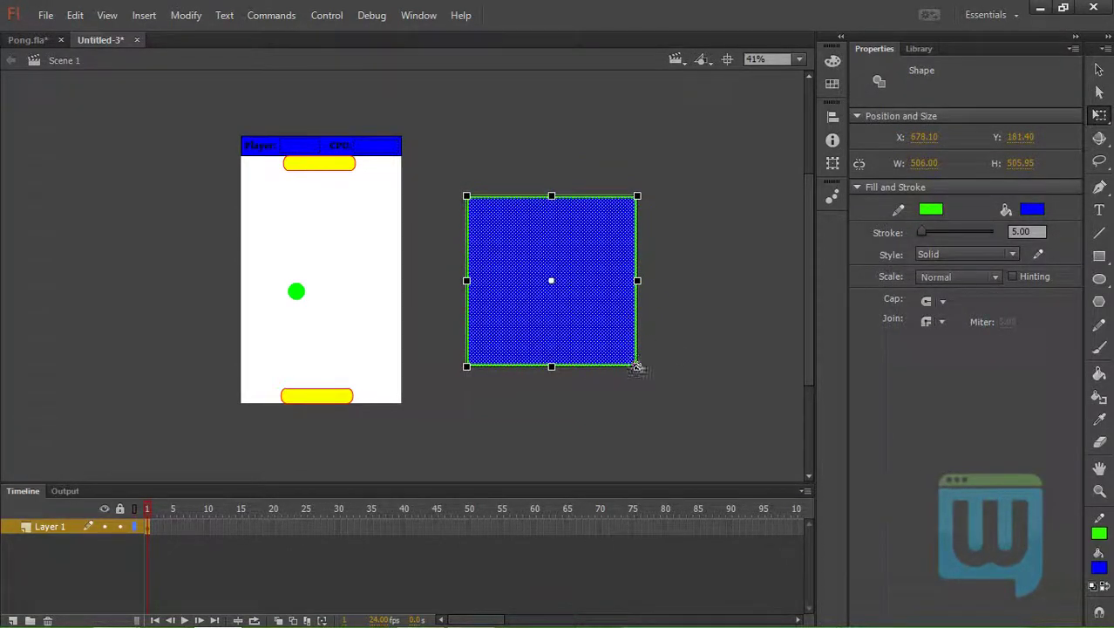
{"action": "left_click", "coordinate": [685, 349]}
Move and scale the square into an upright 400.7 × 457.5 rectangle
{"action": "left_click_drag", "start_coordinate": [455, 403], "coordinate": [746, 124]}
{"action": "left_click_drag", "start_coordinate": [570, 268], "coordinate": [353, 259]}
{"action": "left_click_drag", "start_coordinate": [422, 357], "coordinate": [413, 349]}
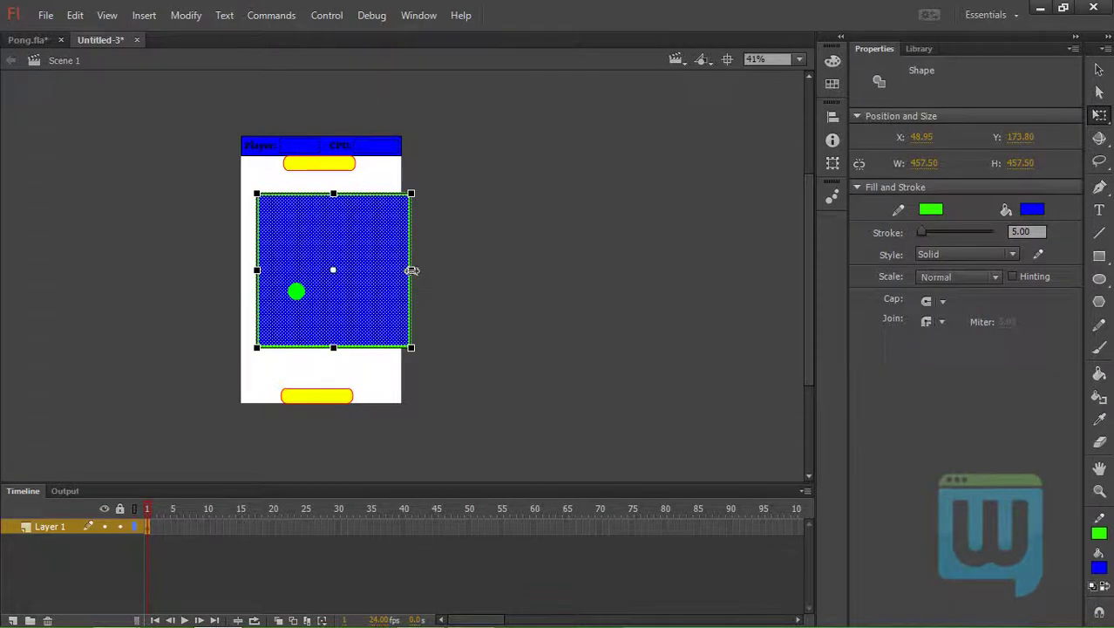
{"action": "left_click_drag", "start_coordinate": [412, 270], "coordinate": [588, 283]}
{"action": "left_click", "coordinate": [711, 324]}
Convert the blue rectangle via F8 into the WelcomeScreen movie clip and enter its editing mode
{"action": "left_click", "coordinate": [580, 306]}
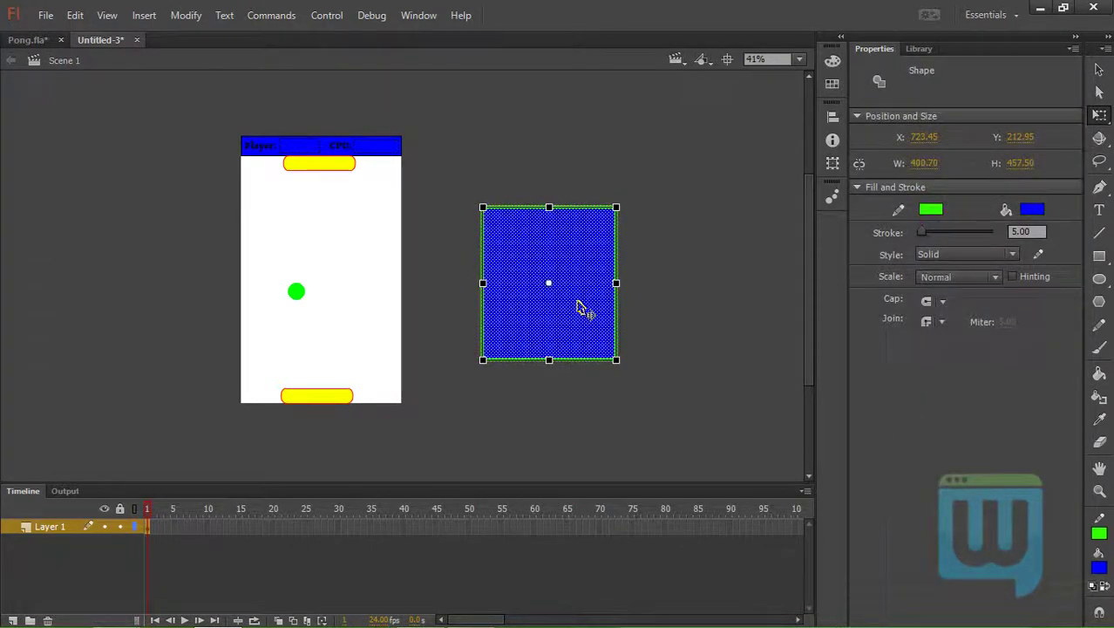
{"action": "key", "text": "F8"}
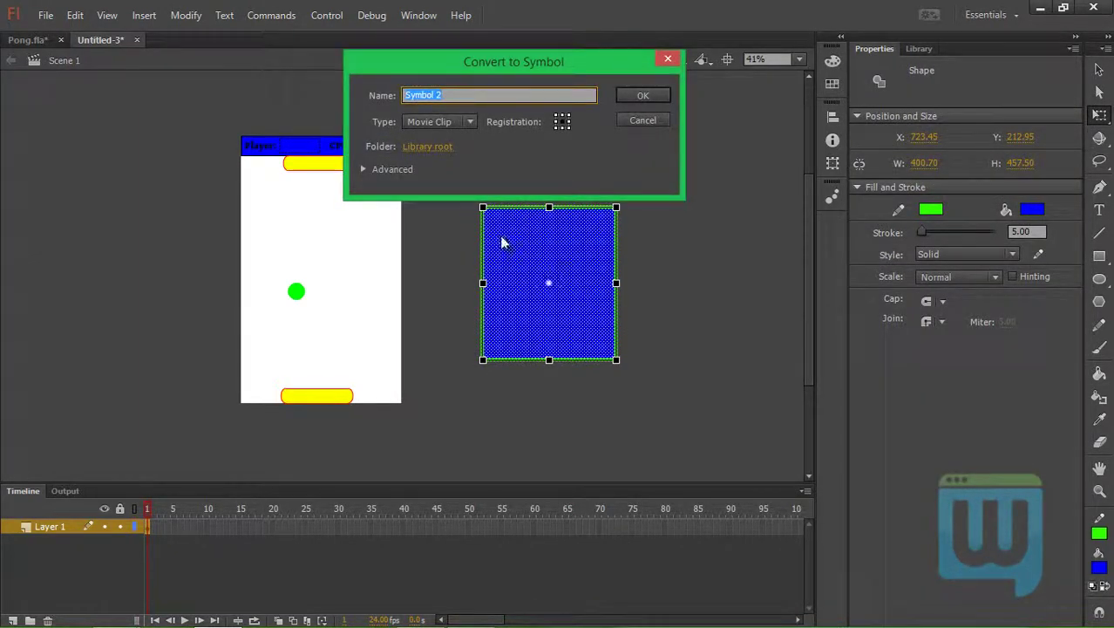
{"action": "type", "text": "WelcomeScreen"}
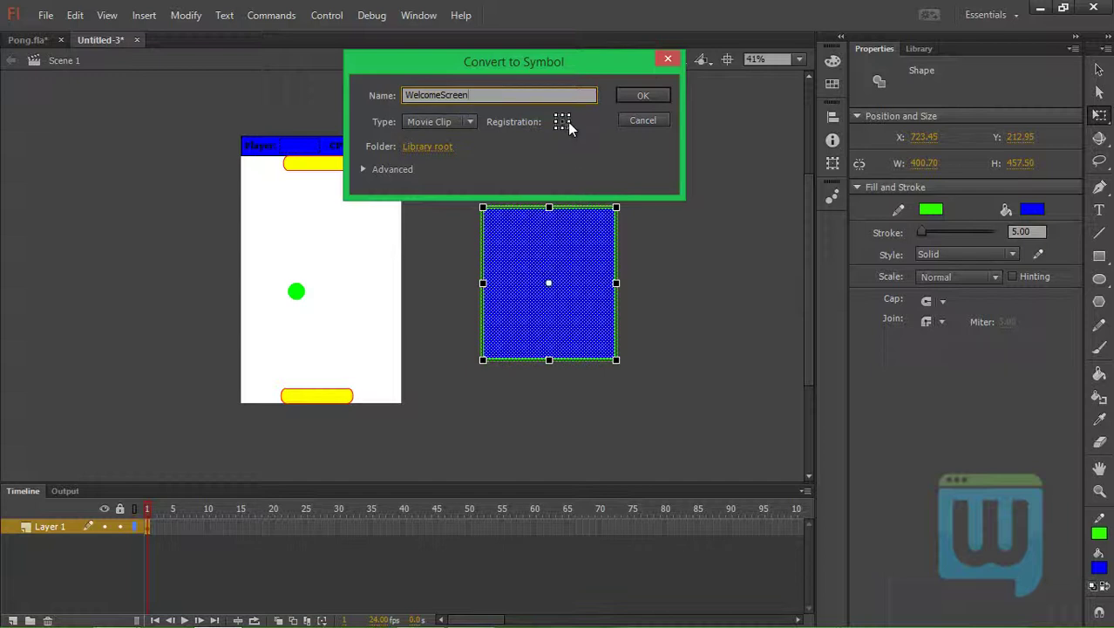
{"action": "left_click", "coordinate": [656, 96]}
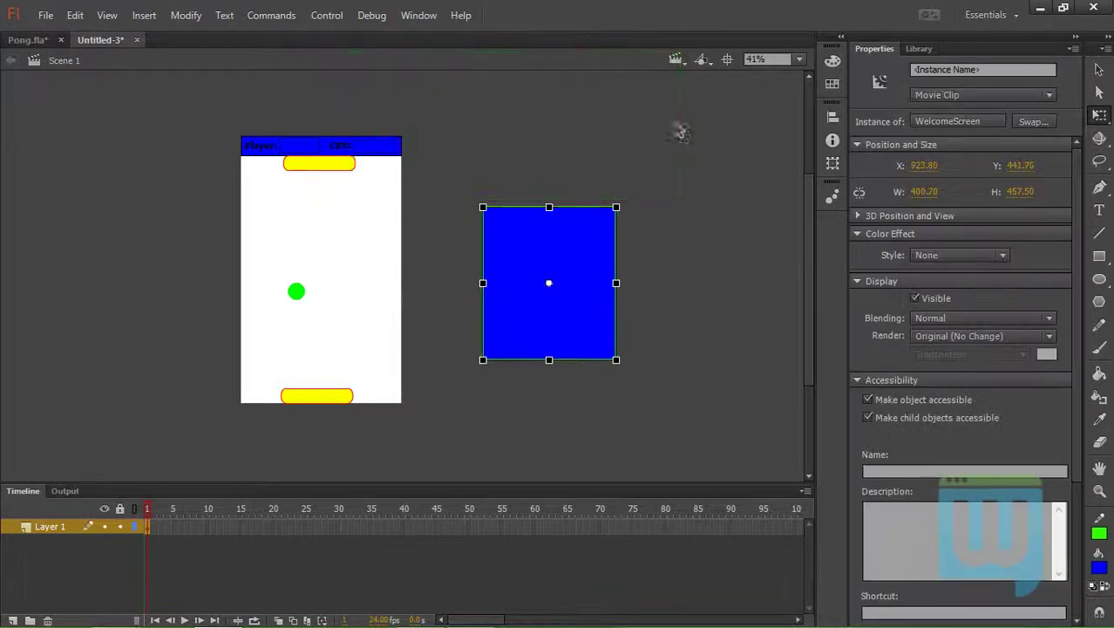
{"action": "double_click", "coordinate": [590, 269]}
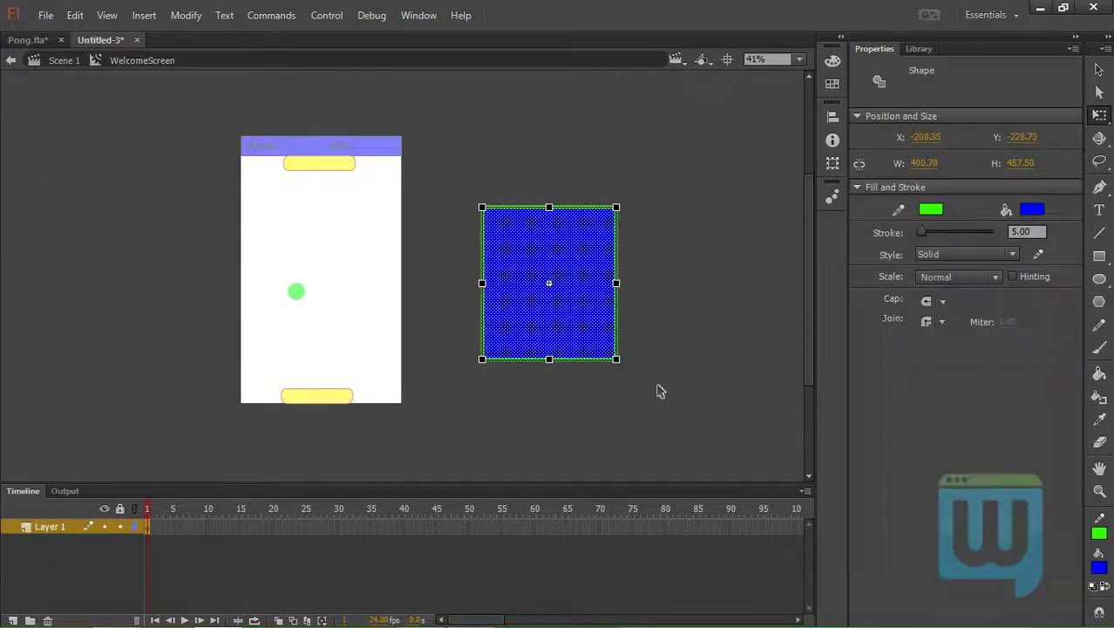
{"action": "scroll", "coordinate": [649, 383], "scroll_direction": "up", "scroll_amount": 2}
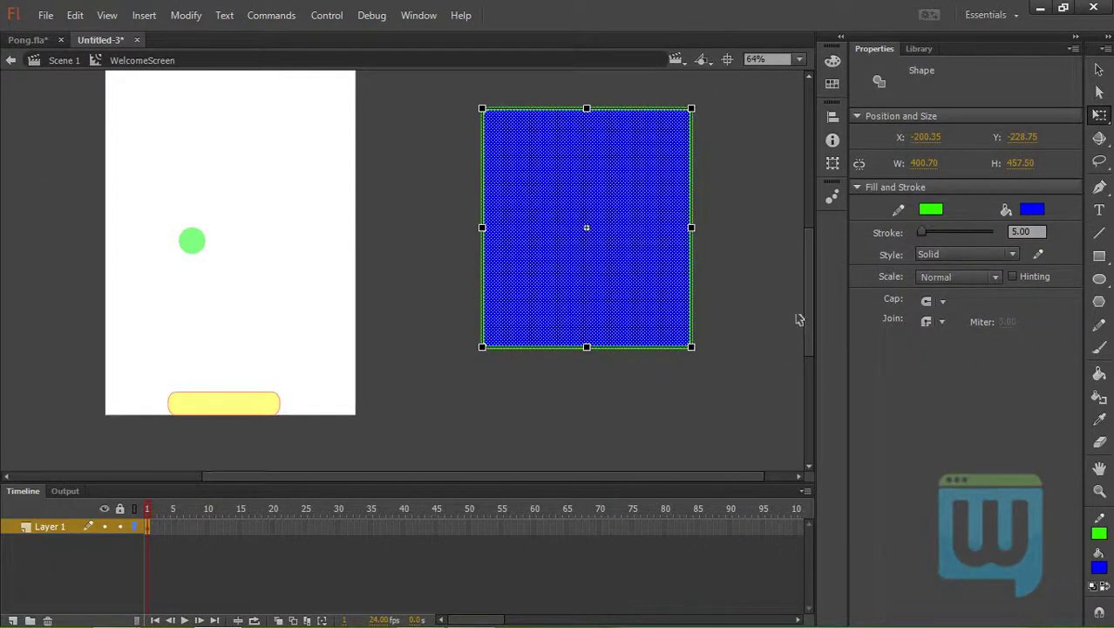
{"action": "left_click_drag", "start_coordinate": [682, 475], "coordinate": [719, 476]}
{"action": "left_click", "coordinate": [660, 425]}
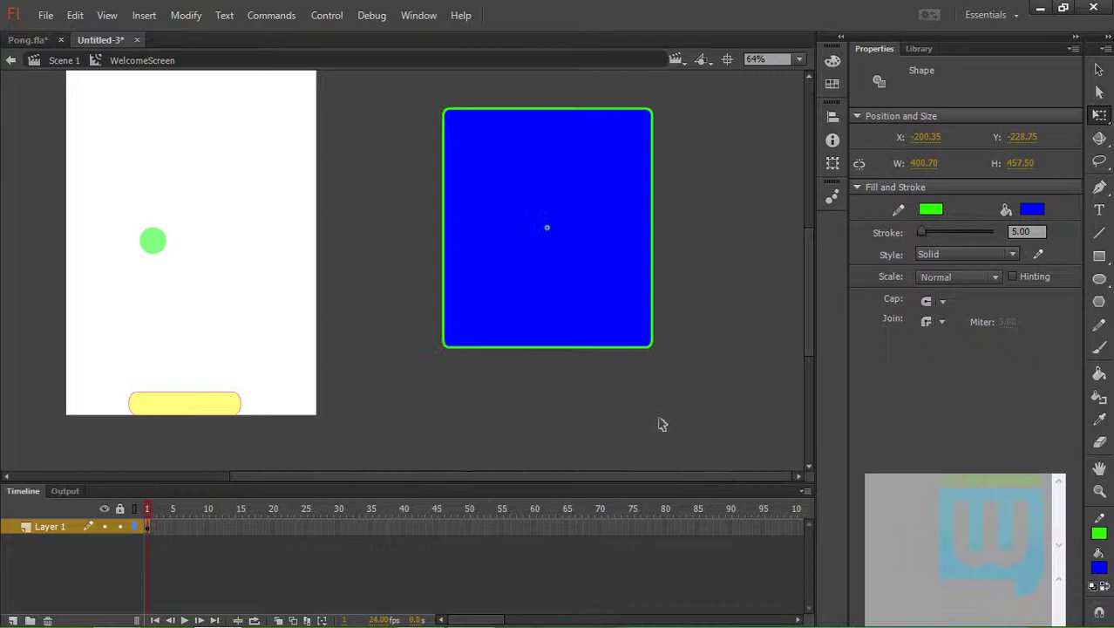
In Pong.fla, place the library's Symbol 5 on the stage and open it
{"action": "left_click", "coordinate": [24, 40]}
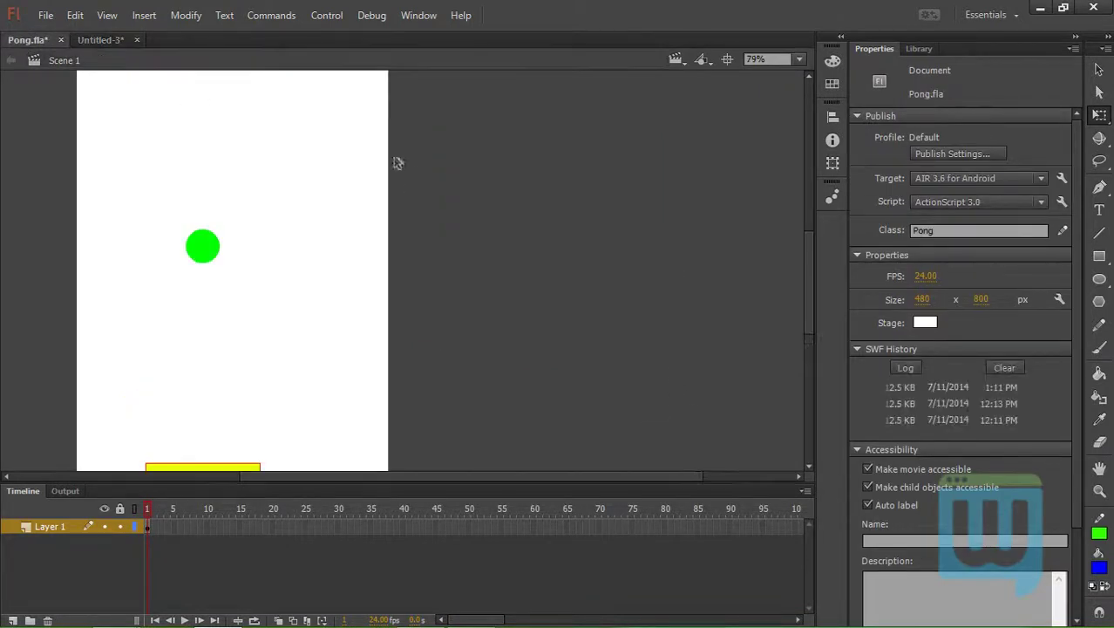
{"action": "left_click", "coordinate": [920, 50]}
{"action": "left_click_drag", "start_coordinate": [921, 379], "coordinate": [514, 288]}
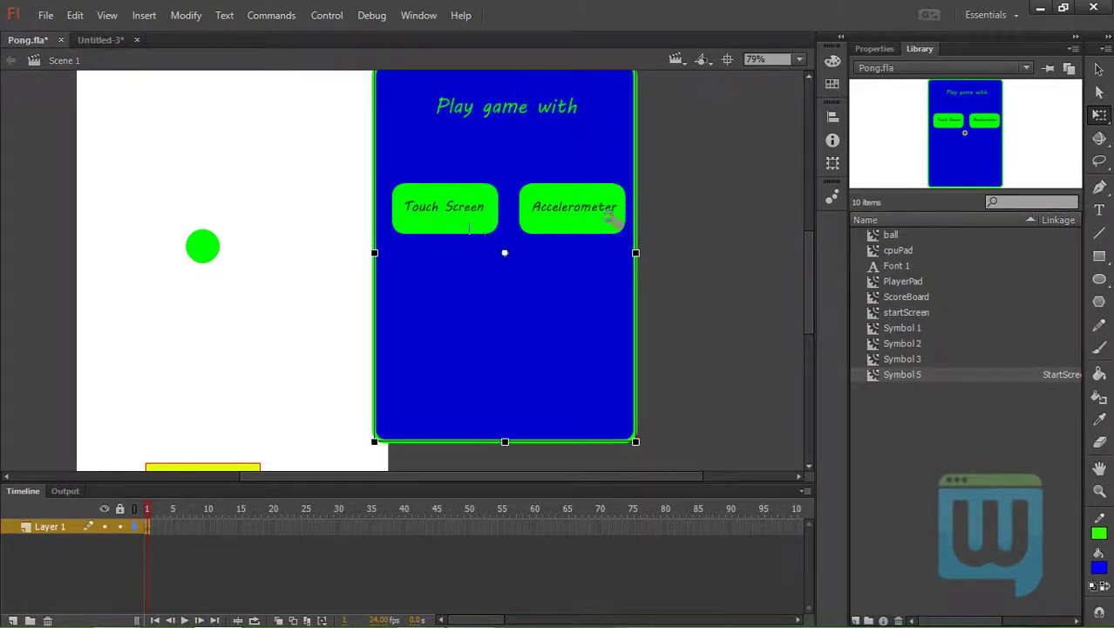
{"action": "double_click", "coordinate": [545, 315]}
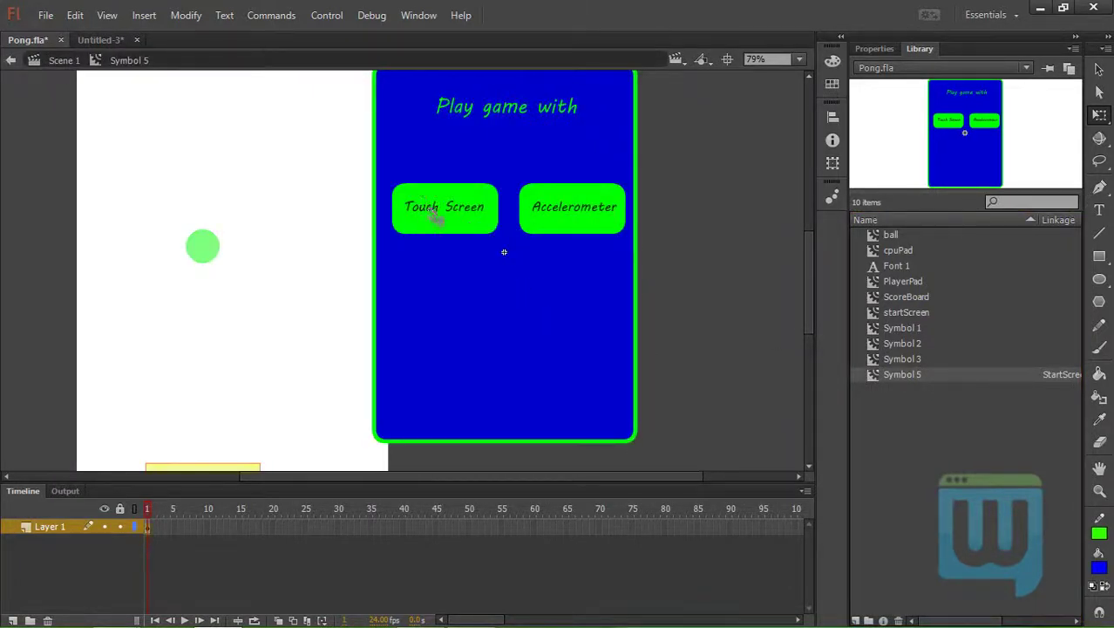
Inspect Symbol 5's buttons, 'Play game with' text and background, then return to Untitled-3's Scene 1
{"action": "left_click", "coordinate": [434, 216]}
{"action": "left_click", "coordinate": [582, 218]}
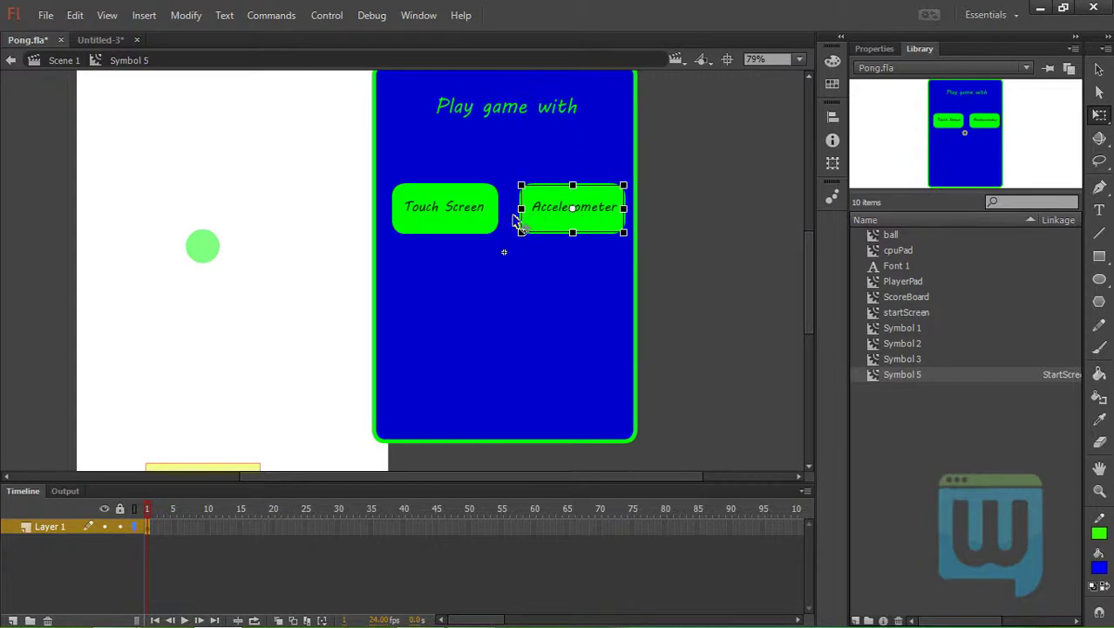
{"action": "left_click", "coordinate": [501, 118]}
{"action": "left_click", "coordinate": [478, 279]}
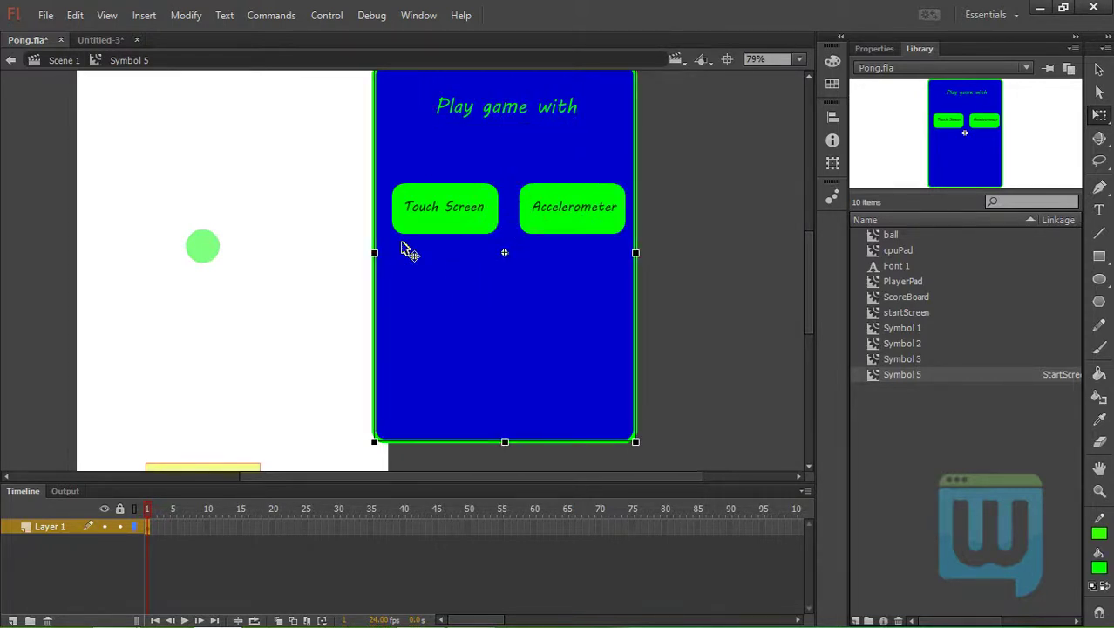
{"action": "left_click", "coordinate": [54, 60]}
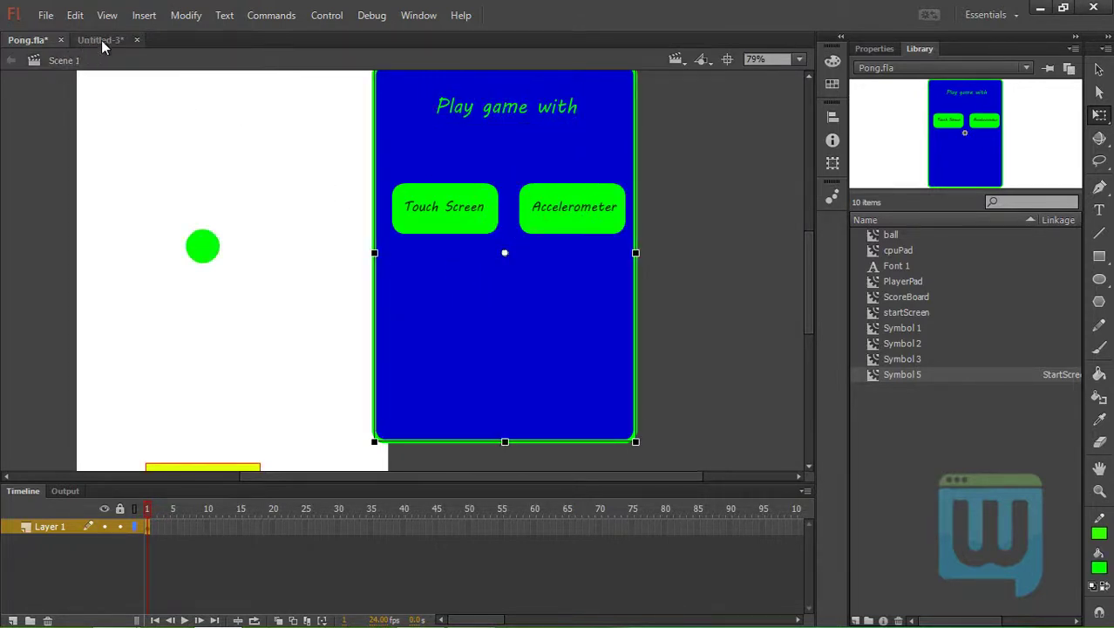
{"action": "left_click", "coordinate": [100, 40]}
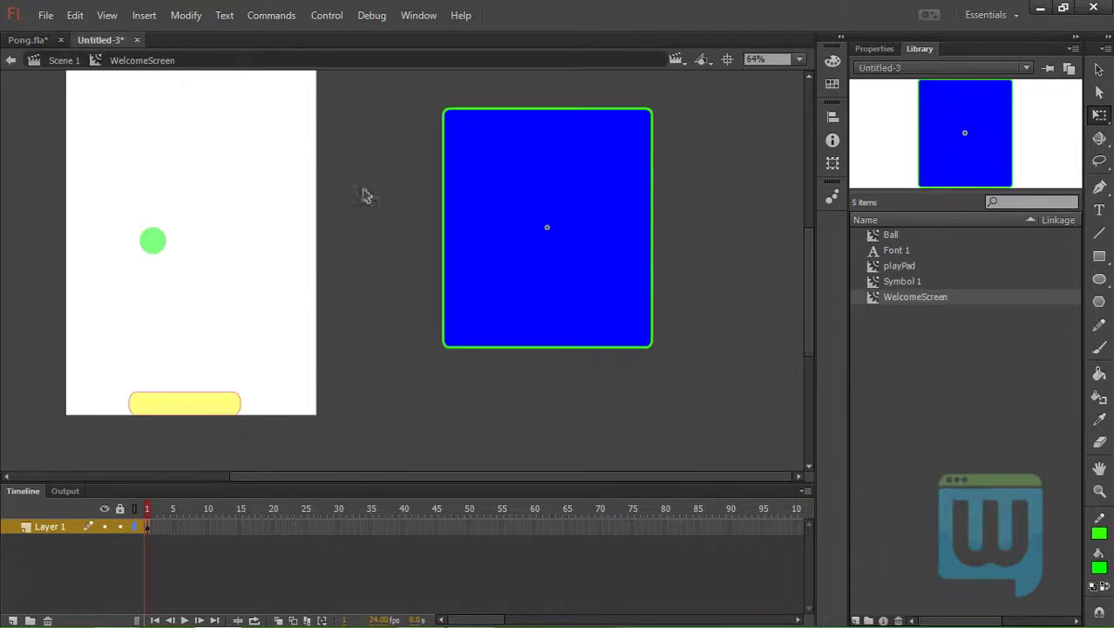
{"action": "left_click", "coordinate": [51, 63]}
{"action": "left_click", "coordinate": [514, 296]}
Draw a green rounded rectangle with no stroke below the blue welcome rectangle
{"action": "left_click", "coordinate": [735, 325]}
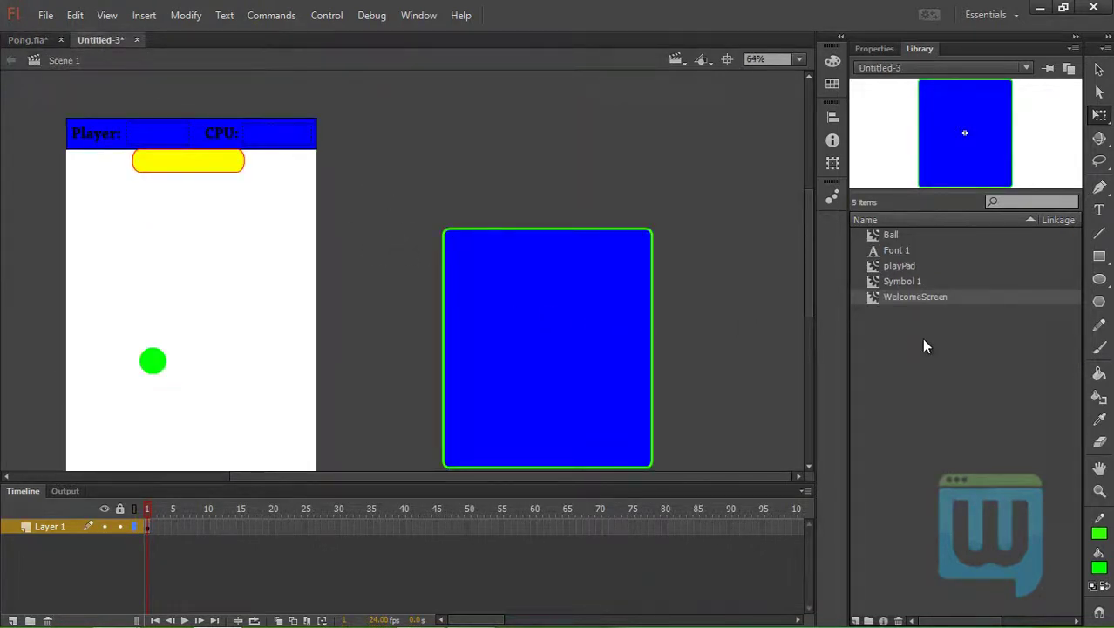
{"action": "scroll", "coordinate": [990, 340], "scroll_direction": "right", "scroll_amount": 3}
{"action": "scroll", "coordinate": [622, 339], "scroll_direction": "down", "scroll_amount": 3}
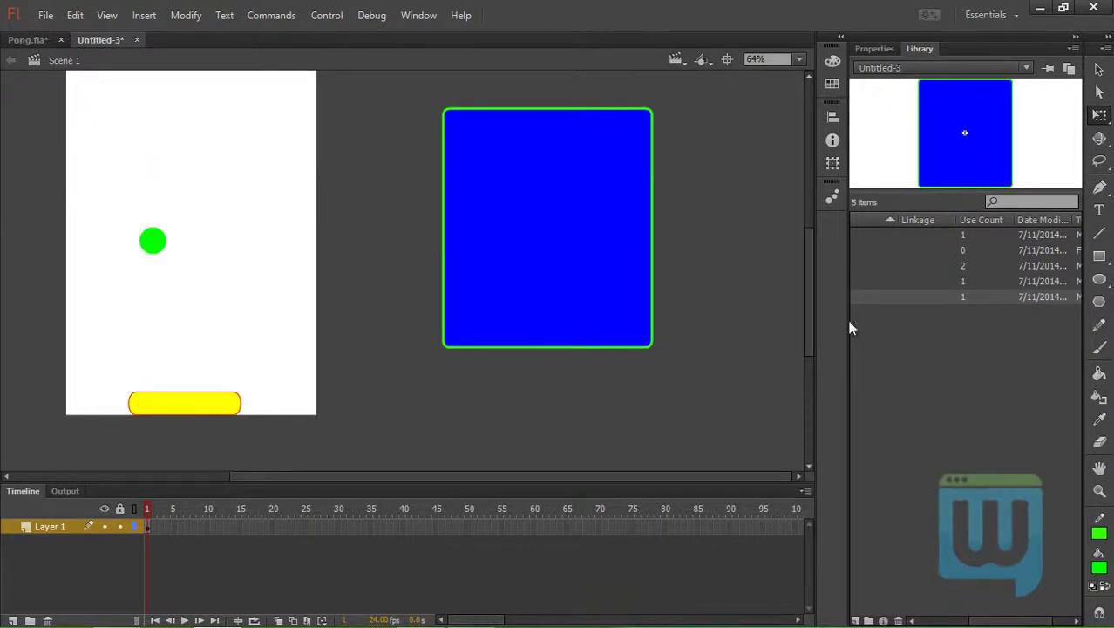
{"action": "left_click", "coordinate": [1099, 255]}
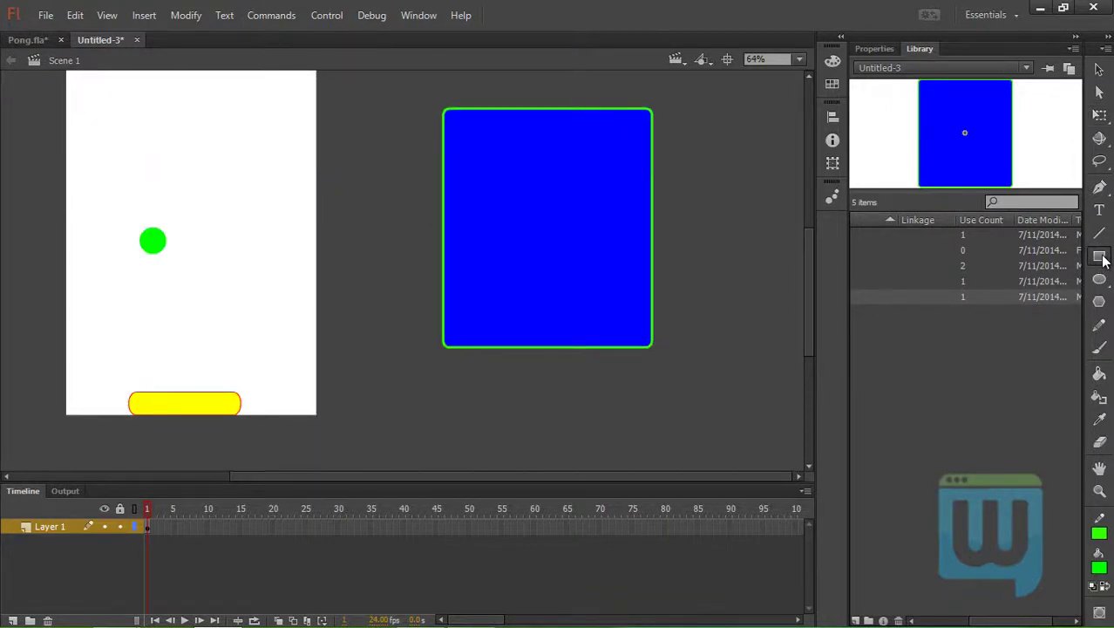
{"action": "left_click", "coordinate": [874, 49]}
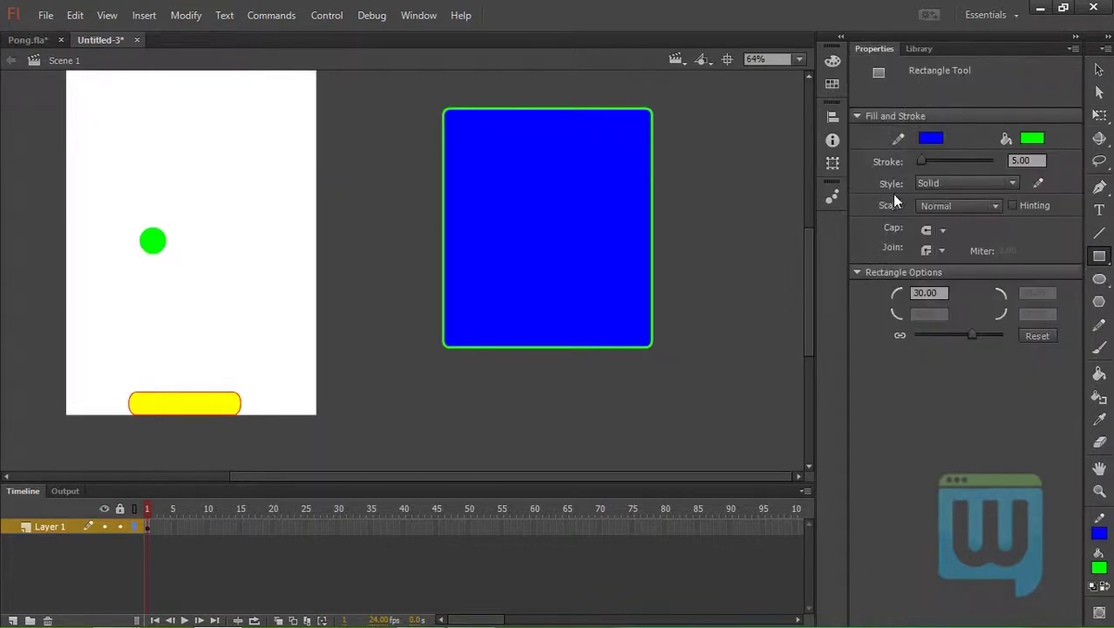
{"action": "left_click", "coordinate": [940, 137]}
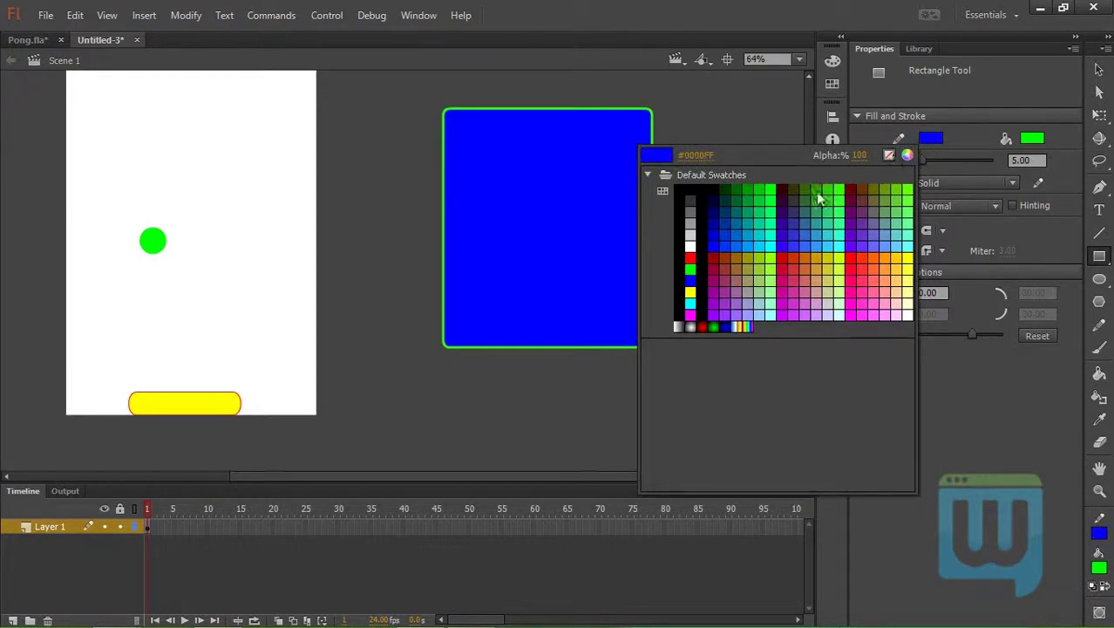
{"action": "left_click", "coordinate": [888, 154]}
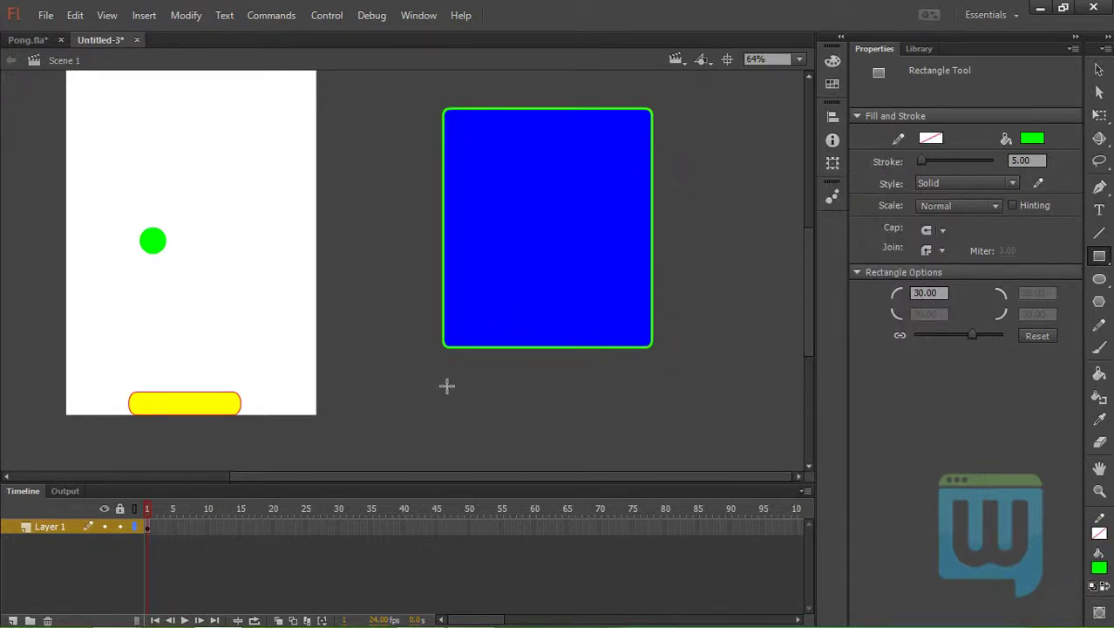
{"action": "left_click_drag", "start_coordinate": [446, 385], "coordinate": [541, 424]}
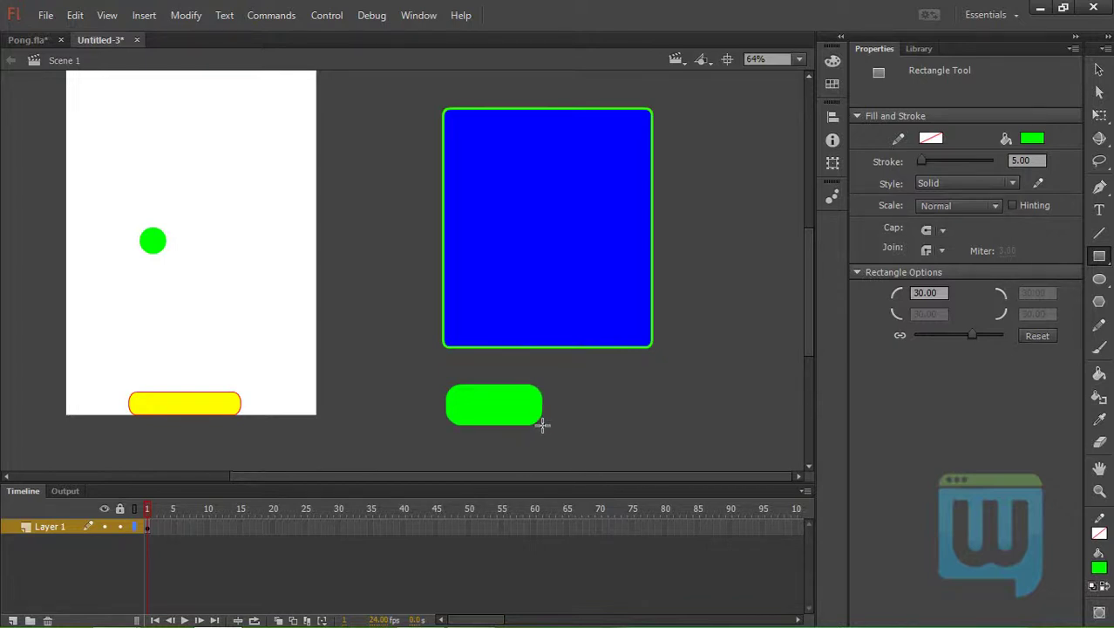
Copy the green rounded rectangle and place the duplicate beside the original
{"action": "key", "text": "v"}
{"action": "left_click", "coordinate": [521, 410]}
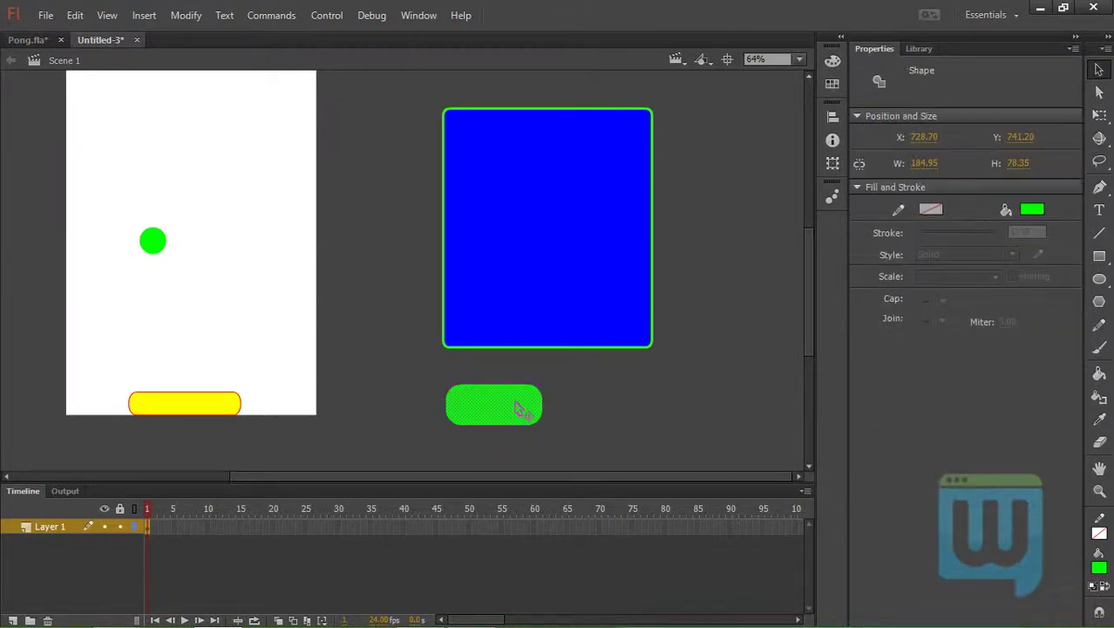
{"action": "key", "text": "ctrl+c"}
{"action": "key", "text": "ctrl+v"}
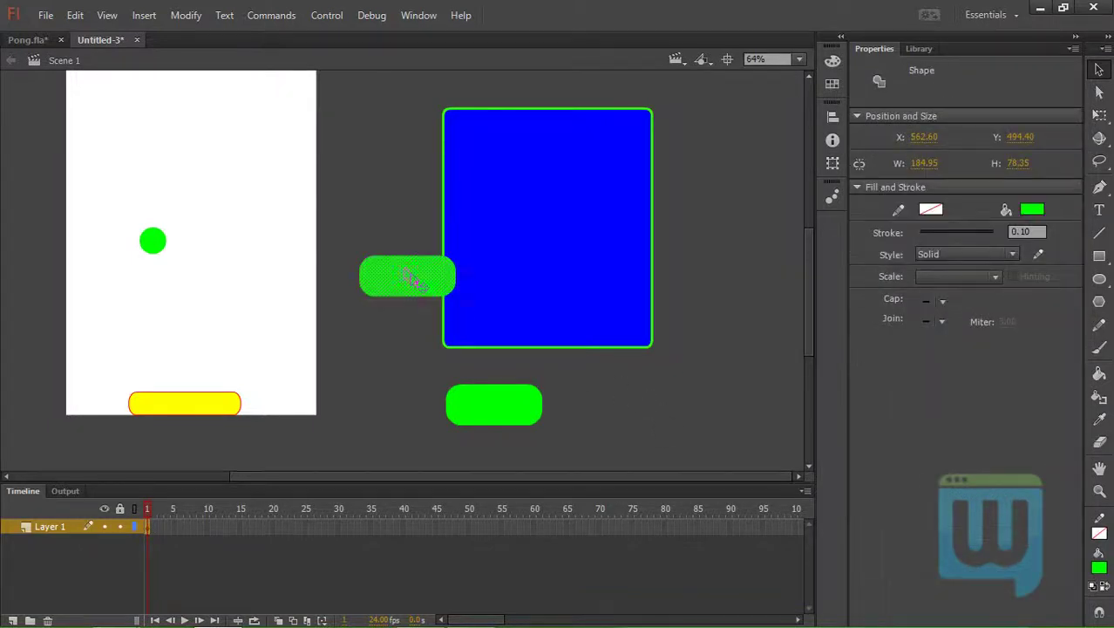
{"action": "left_click_drag", "start_coordinate": [412, 277], "coordinate": [662, 401]}
{"action": "left_click", "coordinate": [761, 423]}
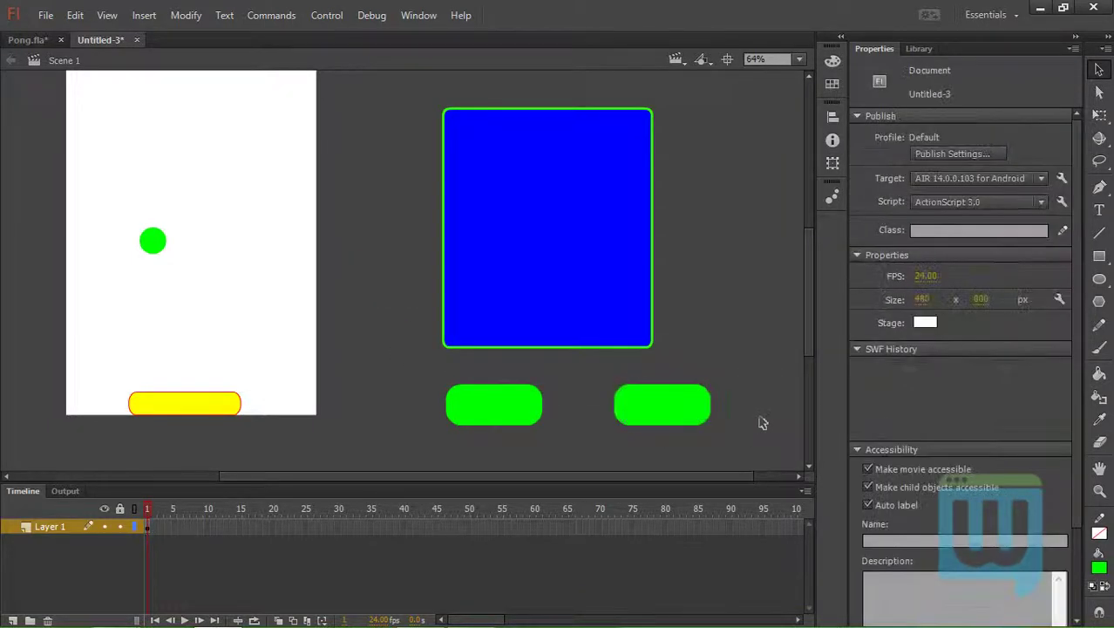
Set up static text in the Font 1 family with a blue colour
{"action": "left_click", "coordinate": [1100, 210]}
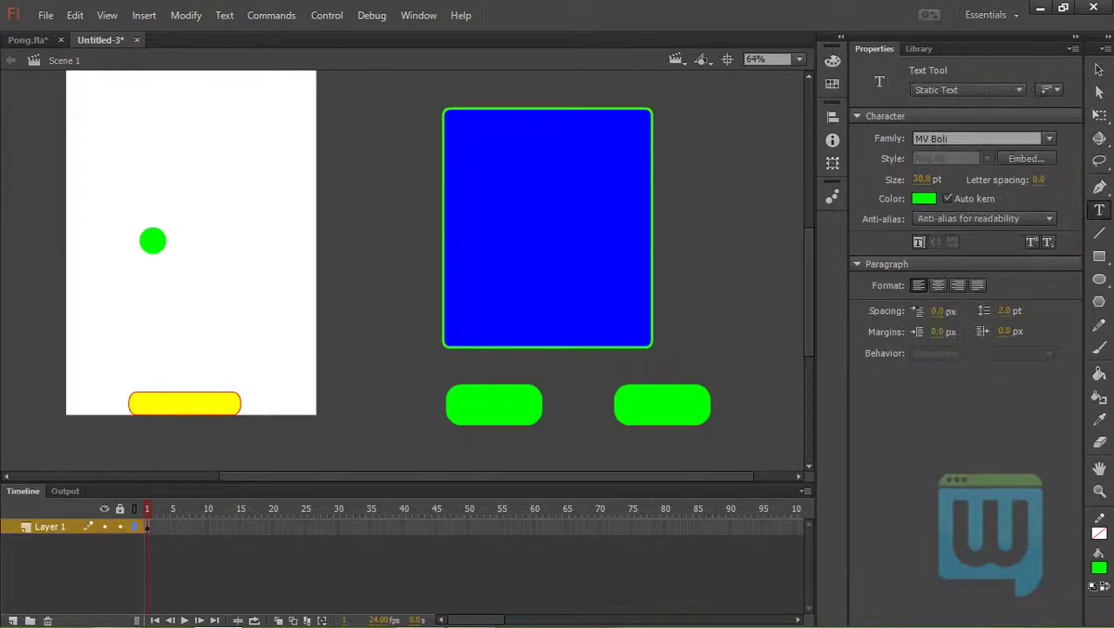
{"action": "left_click", "coordinate": [988, 92]}
{"action": "left_click", "coordinate": [967, 107]}
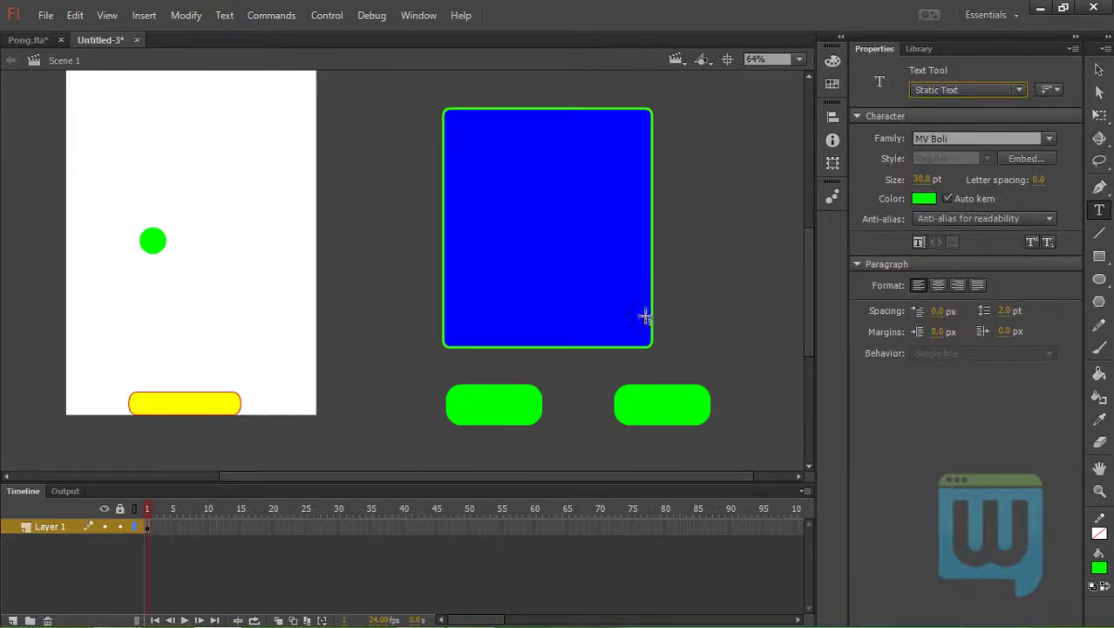
{"action": "left_click", "coordinate": [1048, 138]}
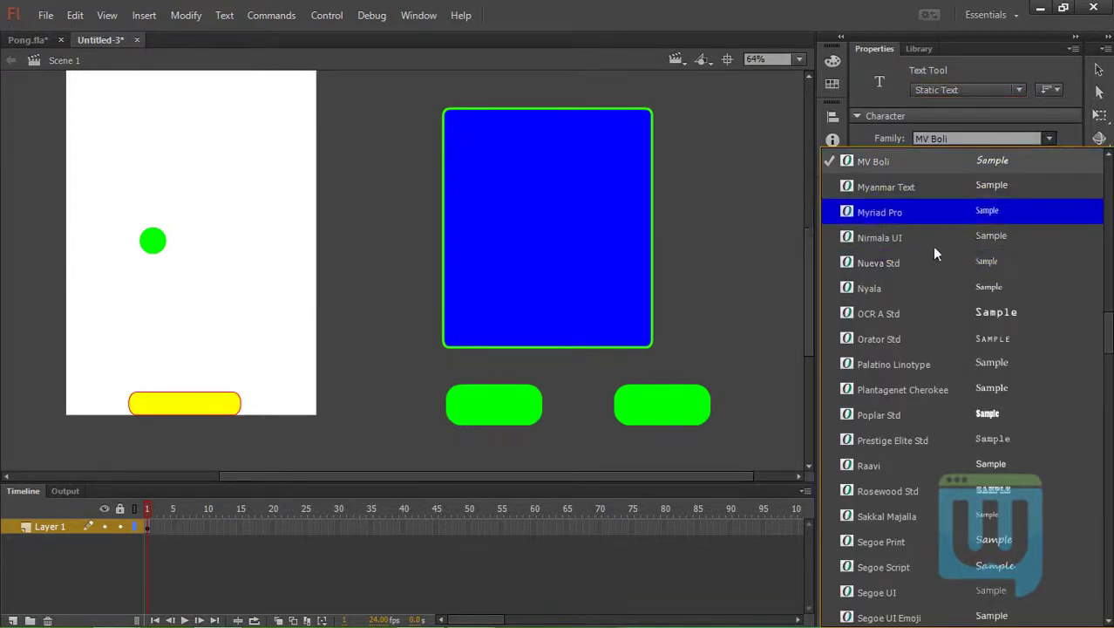
{"action": "scroll", "coordinate": [969, 259], "scroll_direction": "up", "scroll_amount": 1}
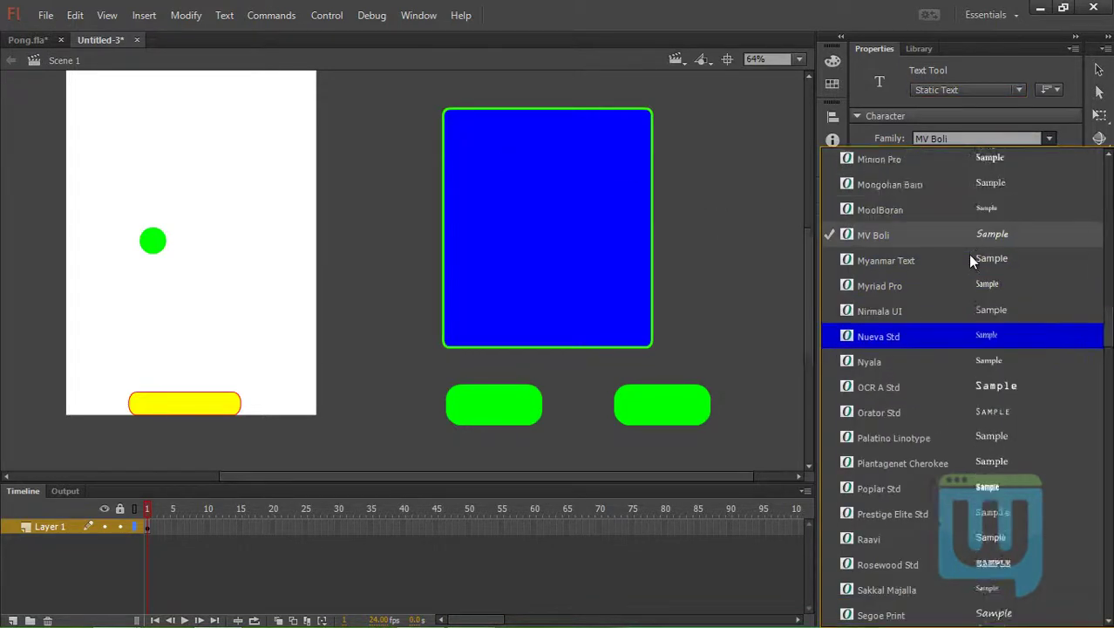
{"action": "scroll", "coordinate": [970, 258], "scroll_direction": "up", "scroll_amount": 8}
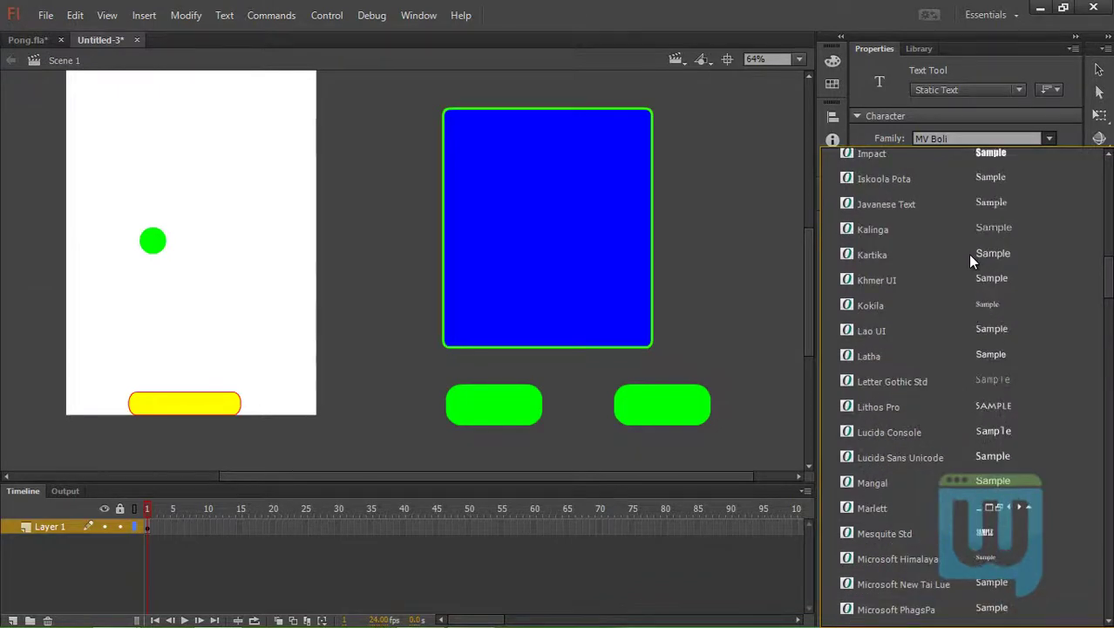
{"action": "scroll", "coordinate": [970, 258], "scroll_direction": "up", "scroll_amount": 5}
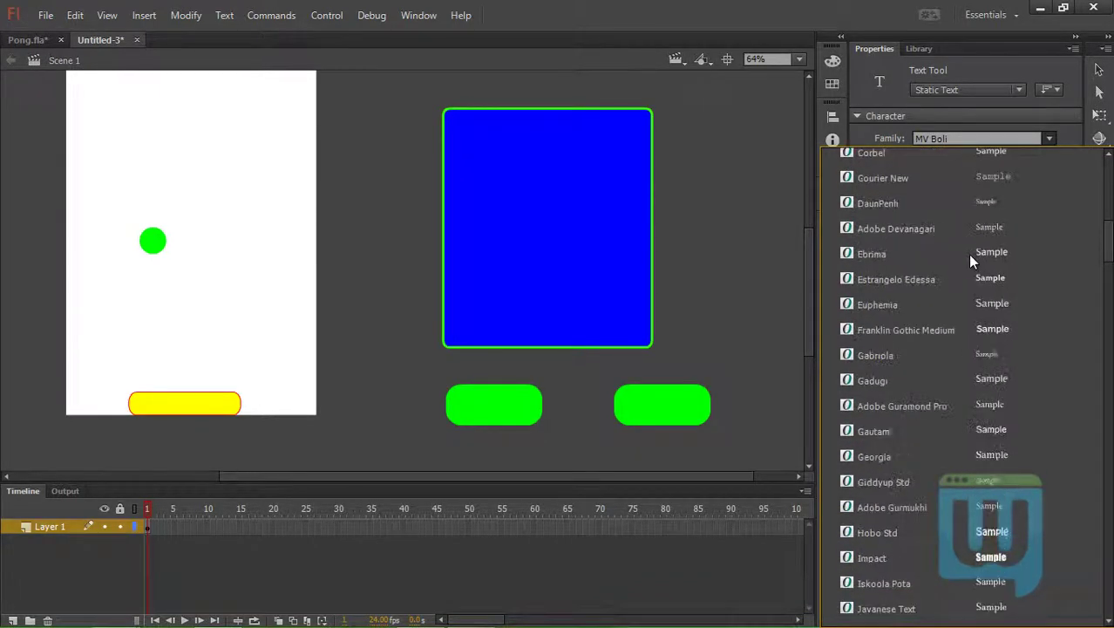
{"action": "scroll", "coordinate": [968, 253], "scroll_direction": "up", "scroll_amount": 2}
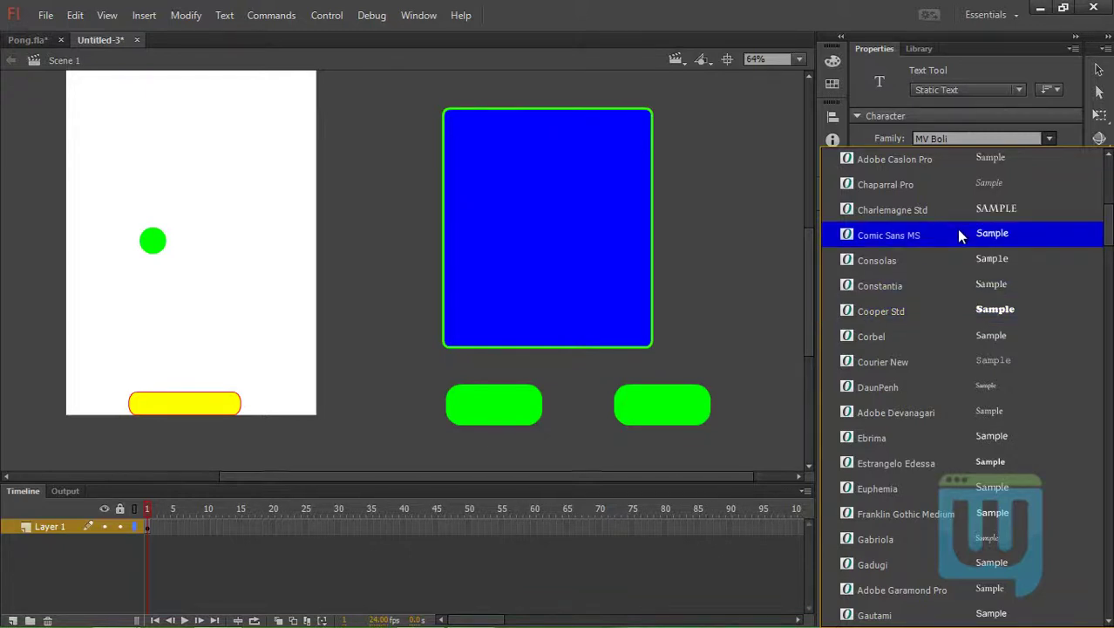
{"action": "scroll", "coordinate": [957, 229], "scroll_direction": "up", "scroll_amount": 6}
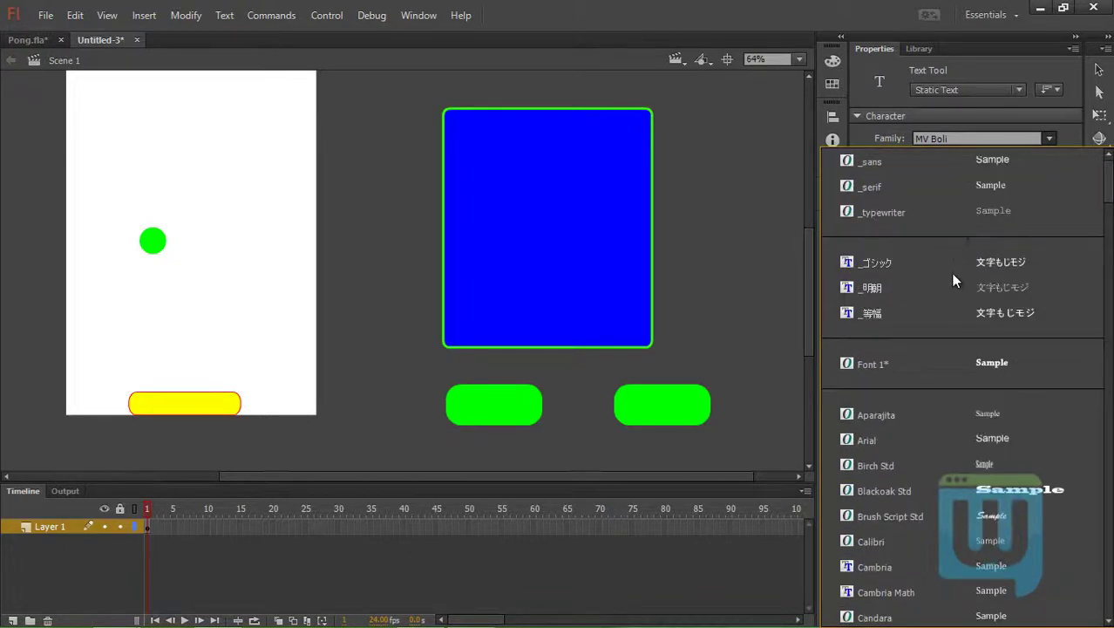
{"action": "left_click", "coordinate": [897, 364]}
{"action": "scroll", "coordinate": [719, 330], "scroll_direction": "down", "scroll_amount": 3}
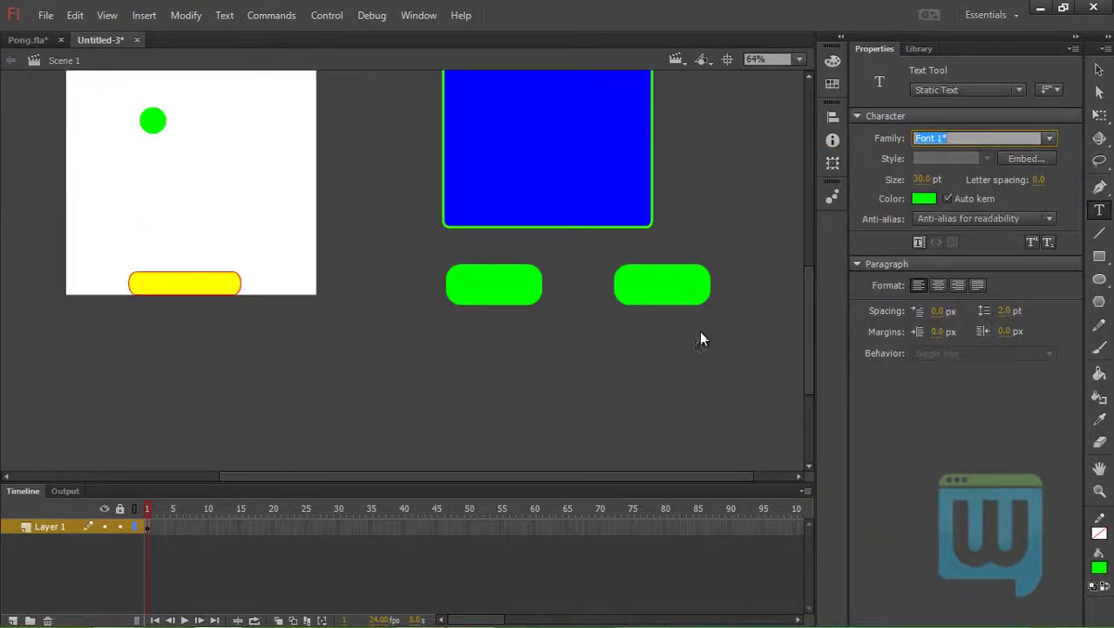
{"action": "left_click", "coordinate": [924, 198]}
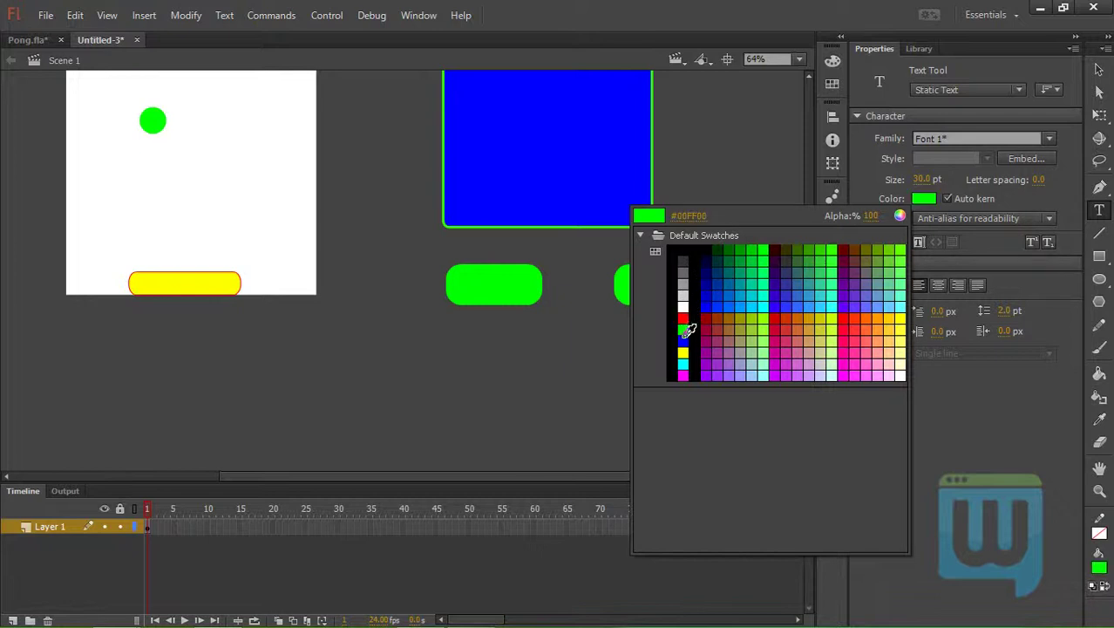
{"action": "left_click", "coordinate": [715, 296]}
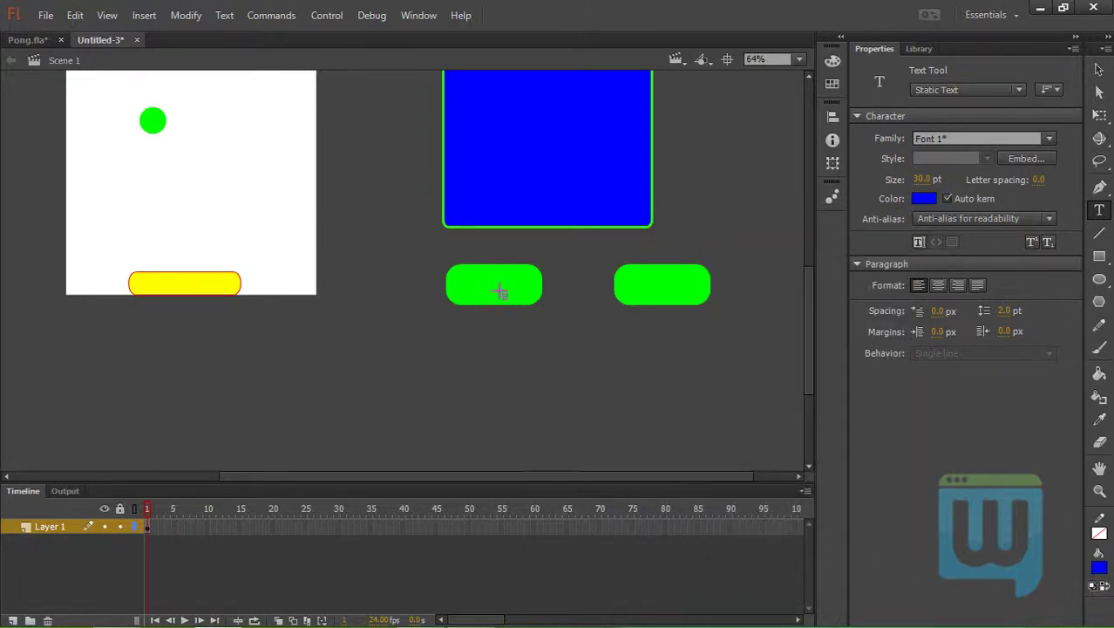
Type 'TouchScreen' on the left green button and 'Accelerometer' on the right one, fixing the typo
{"action": "left_click", "coordinate": [460, 286]}
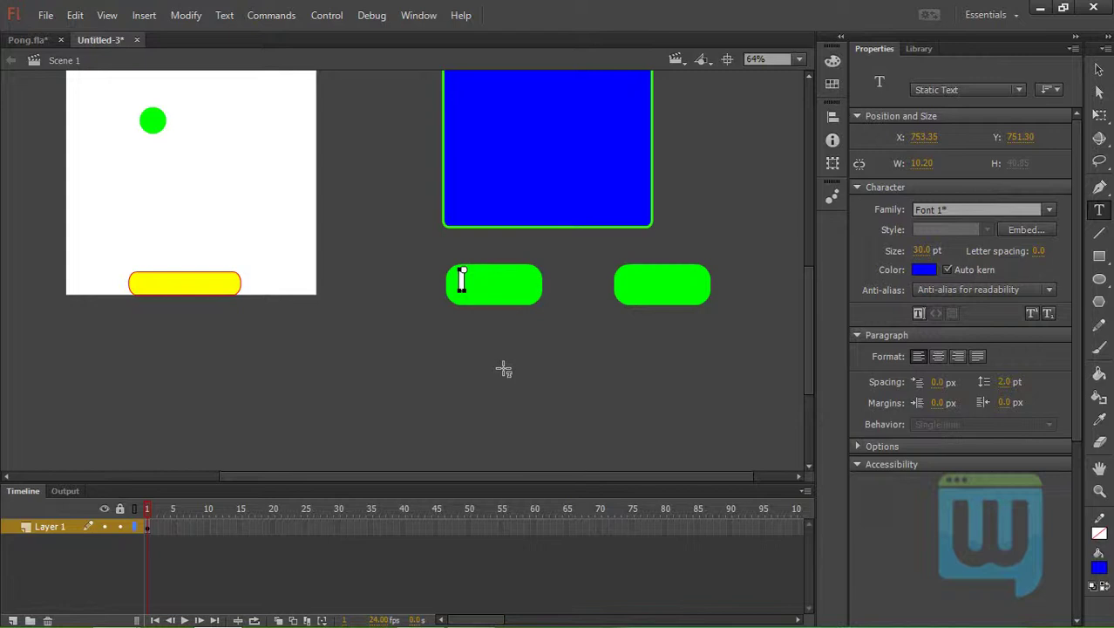
{"action": "type", "text": "Touch"}
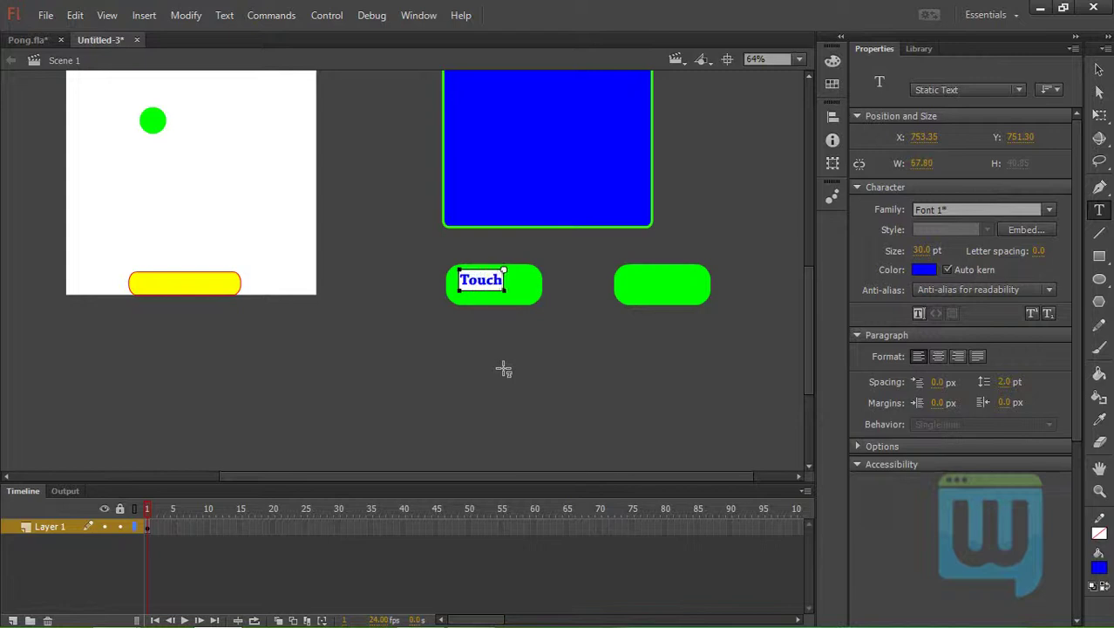
{"action": "type", "text": "Screen"}
{"action": "left_click", "coordinate": [601, 332]}
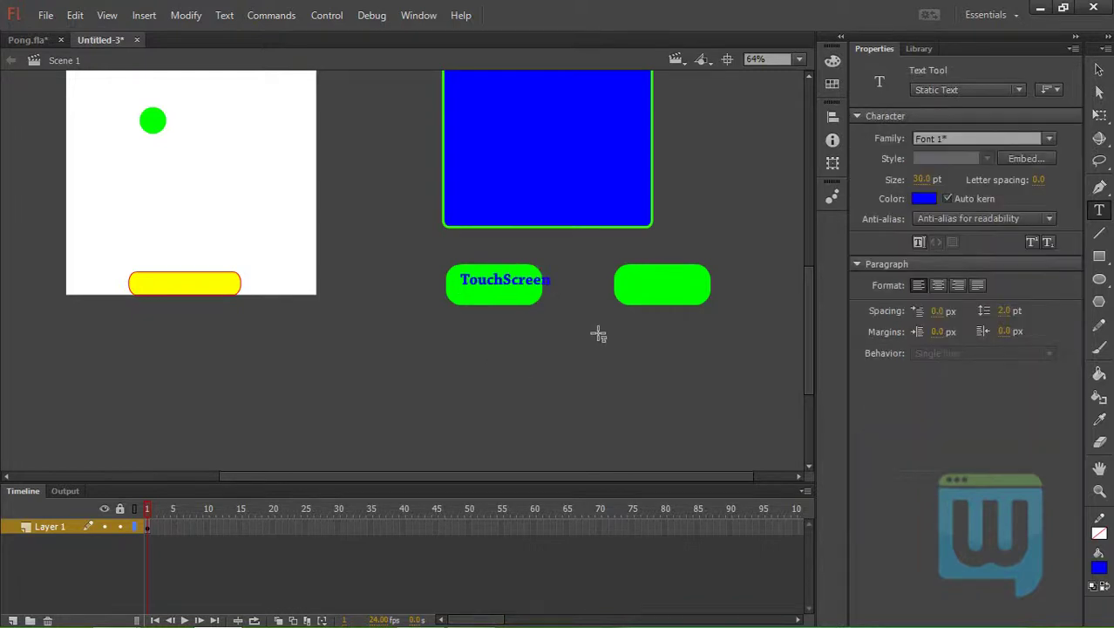
{"action": "left_click", "coordinate": [651, 288]}
{"action": "type", "text": "Accelero"}
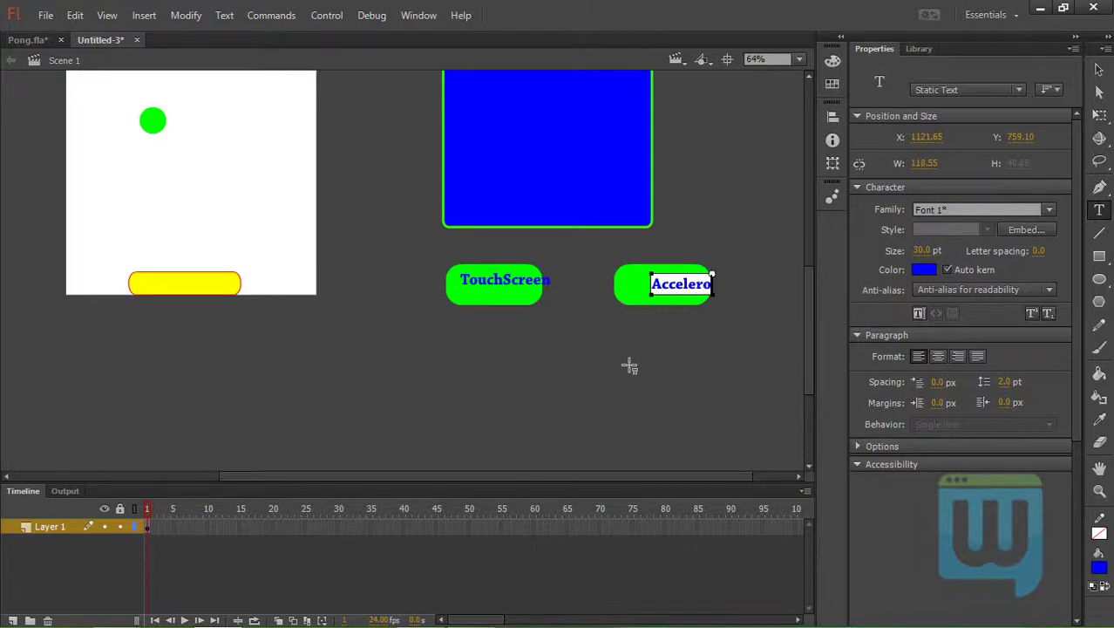
{"action": "type", "text": "mater"}
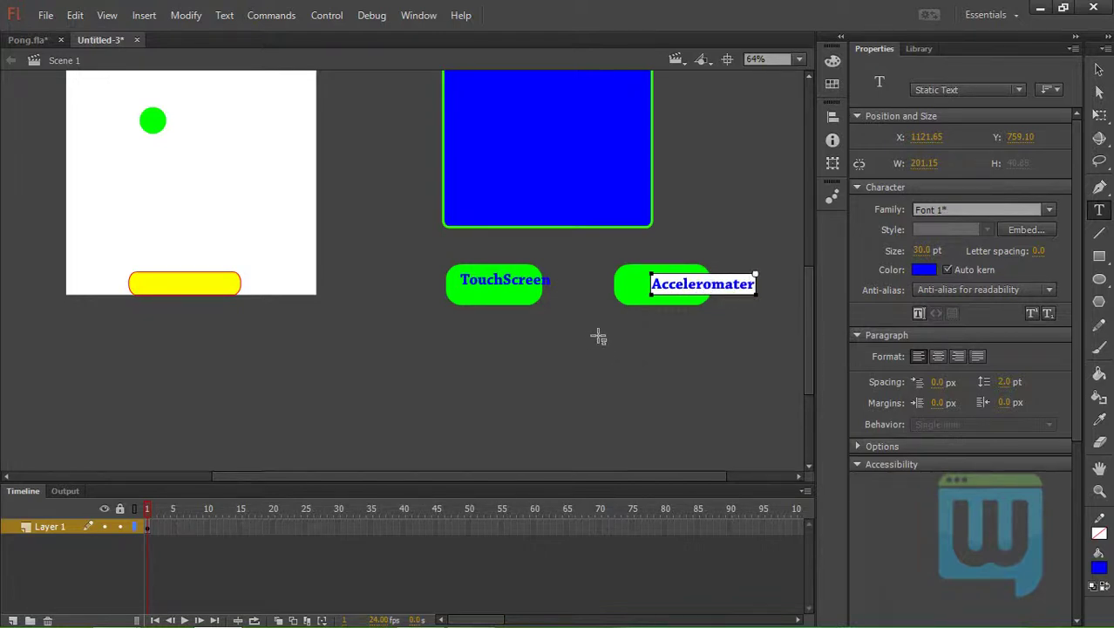
{"action": "left_click", "coordinate": [730, 283]}
{"action": "key", "text": "BackSpace"}
{"action": "type", "text": "e"}
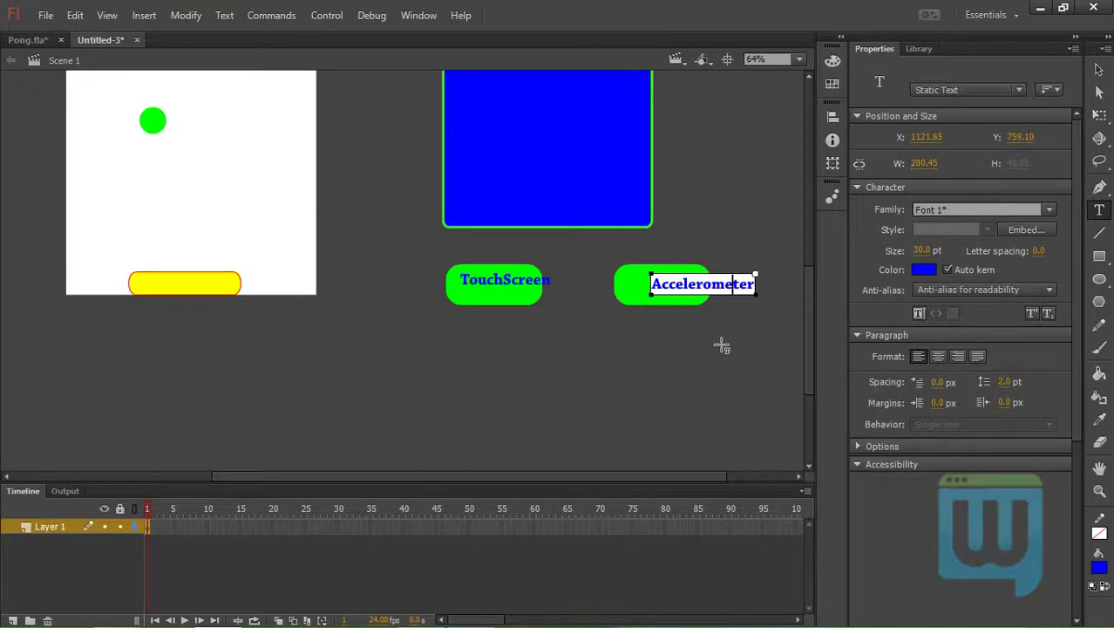
{"action": "key", "text": "Escape"}
Select the green TouchScreen button shape with the Free Transform tool
{"action": "key", "text": "v"}
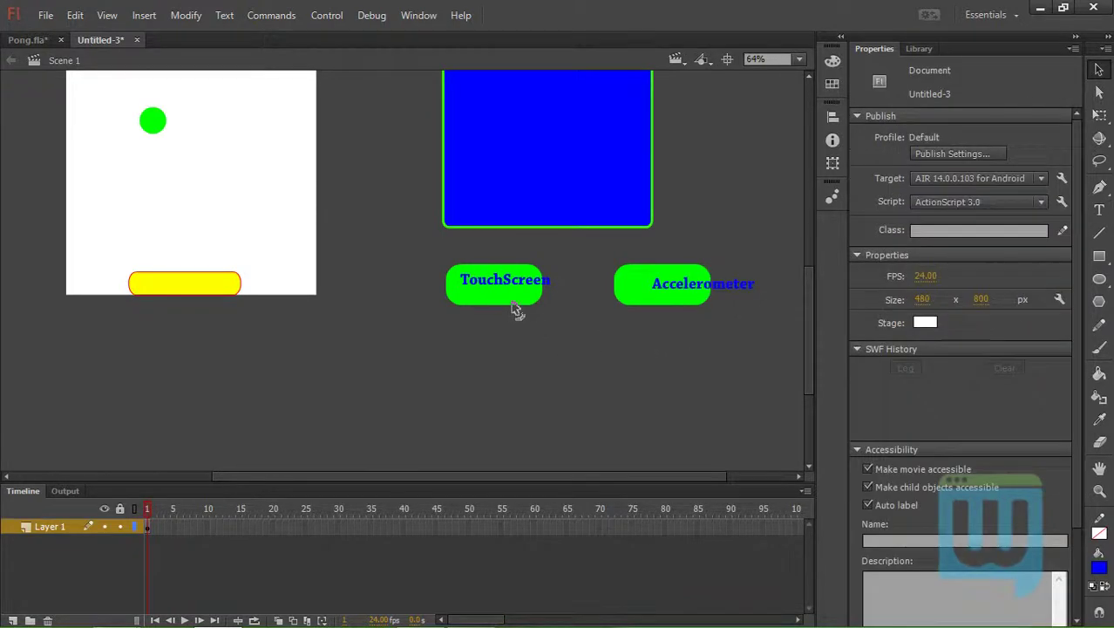
{"action": "left_click", "coordinate": [515, 304]}
{"action": "key", "text": "q"}
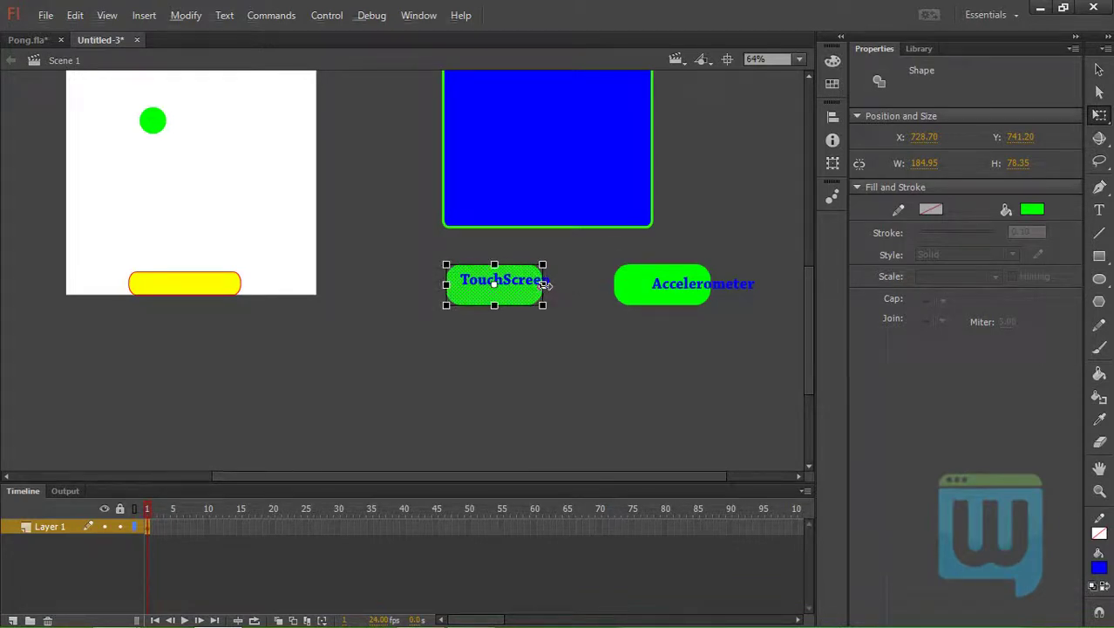
Widen the TouchScreen and Accelerometer buttons so their labels fit inside
{"action": "left_click_drag", "start_coordinate": [545, 284], "coordinate": [656, 293]}
{"action": "left_click_drag", "start_coordinate": [743, 284], "coordinate": [765, 284]}
{"action": "left_click", "coordinate": [666, 361]}
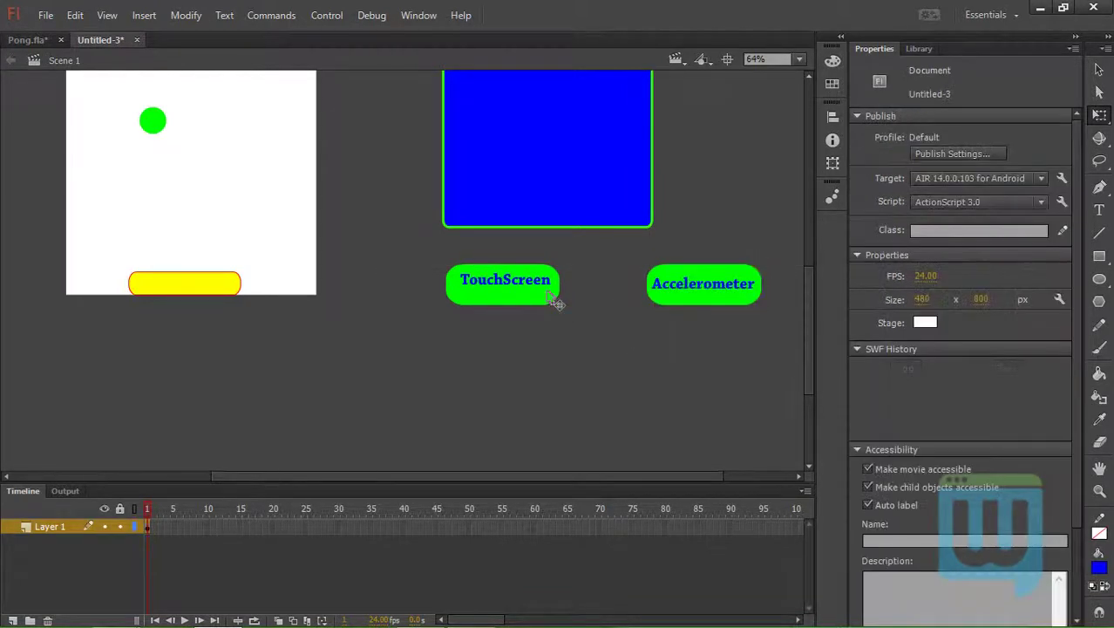
Nudge the TouchScreen label down and left to centre it, then select the whole button
{"action": "left_click", "coordinate": [549, 291]}
{"action": "key", "text": "Down"}
{"action": "key", "text": "Down"}
{"action": "key", "text": "Down"}
{"action": "key", "text": "Down"}
{"action": "key", "text": "Down"}
{"action": "key", "text": "Down"}
{"action": "key", "text": "Down"}
{"action": "key", "text": "Down"}
{"action": "key", "text": "Left"}
{"action": "key", "text": "Left"}
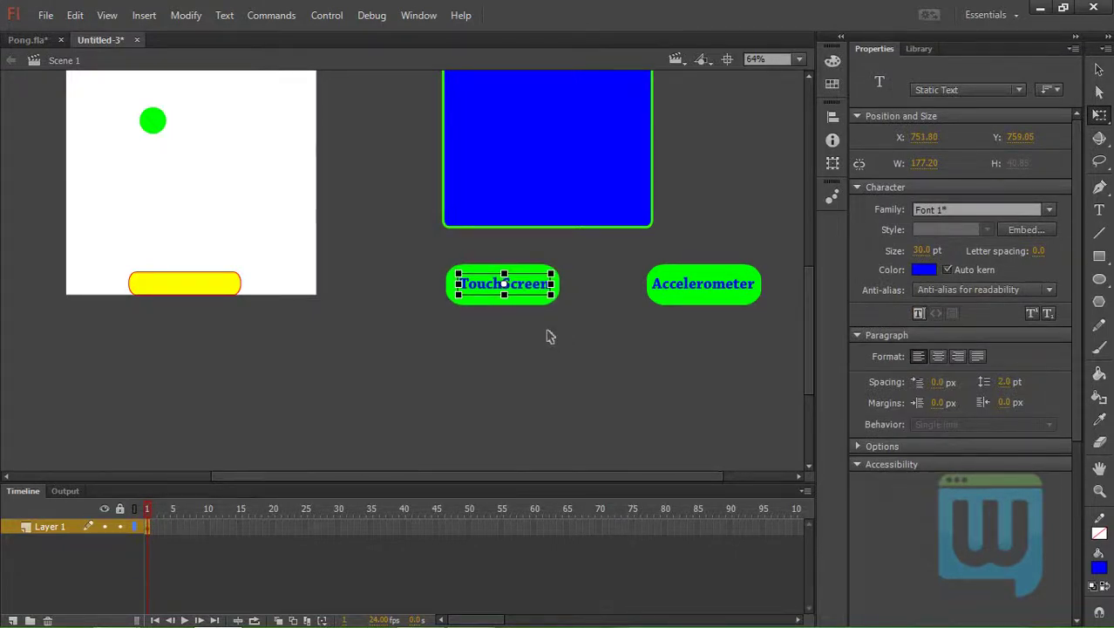
{"action": "left_click", "coordinate": [549, 336]}
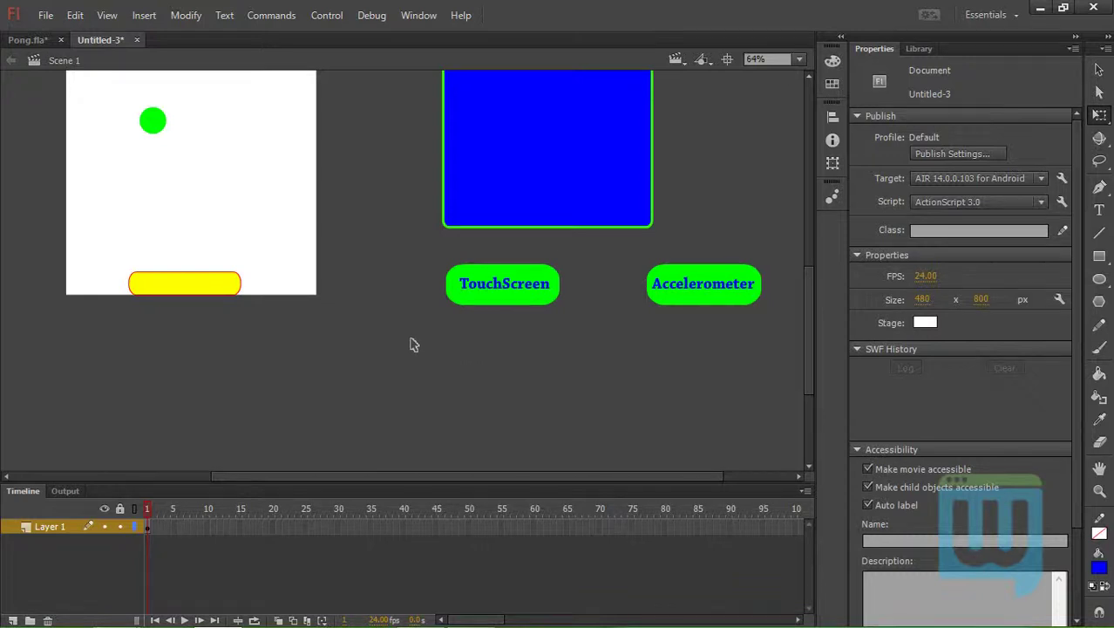
{"action": "left_click_drag", "start_coordinate": [410, 338], "coordinate": [577, 257]}
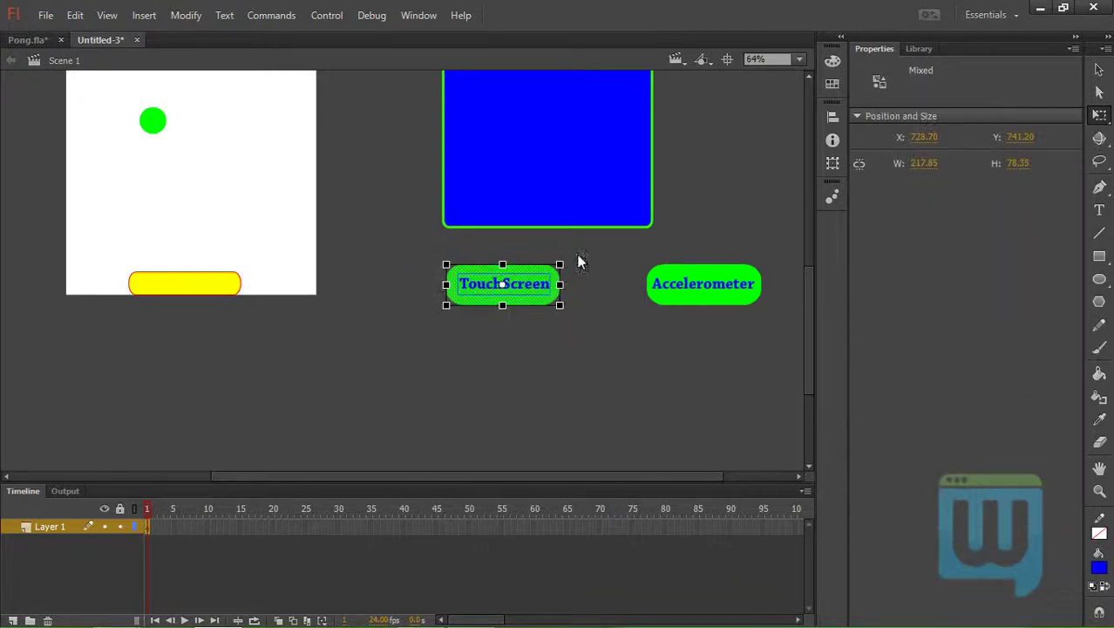
Convert the TouchScreen button and label into a Button symbol named TouchBtn
{"action": "key", "text": "F8"}
{"action": "left_click", "coordinate": [471, 123]}
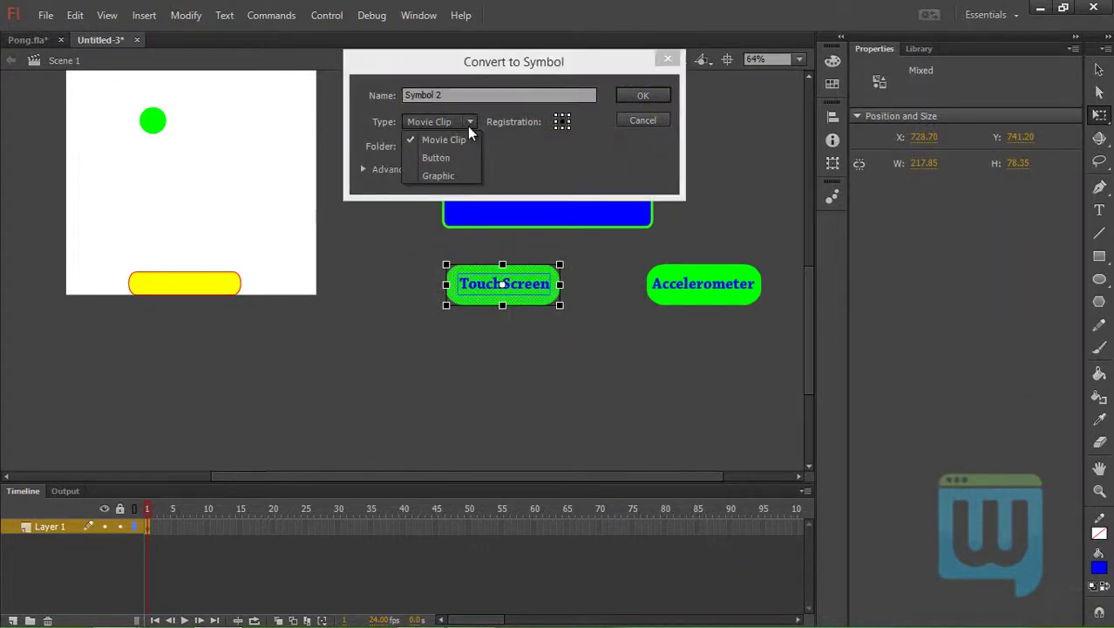
{"action": "left_click", "coordinate": [462, 163]}
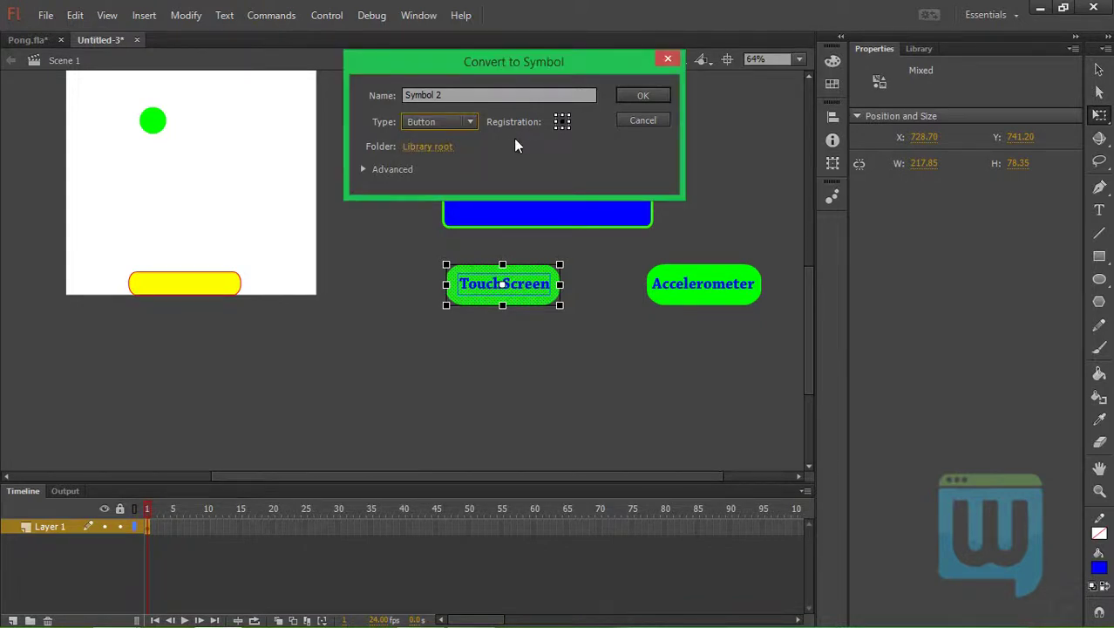
{"action": "left_click_drag", "start_coordinate": [496, 96], "coordinate": [407, 95]}
{"action": "type", "text": "TouchBtn"}
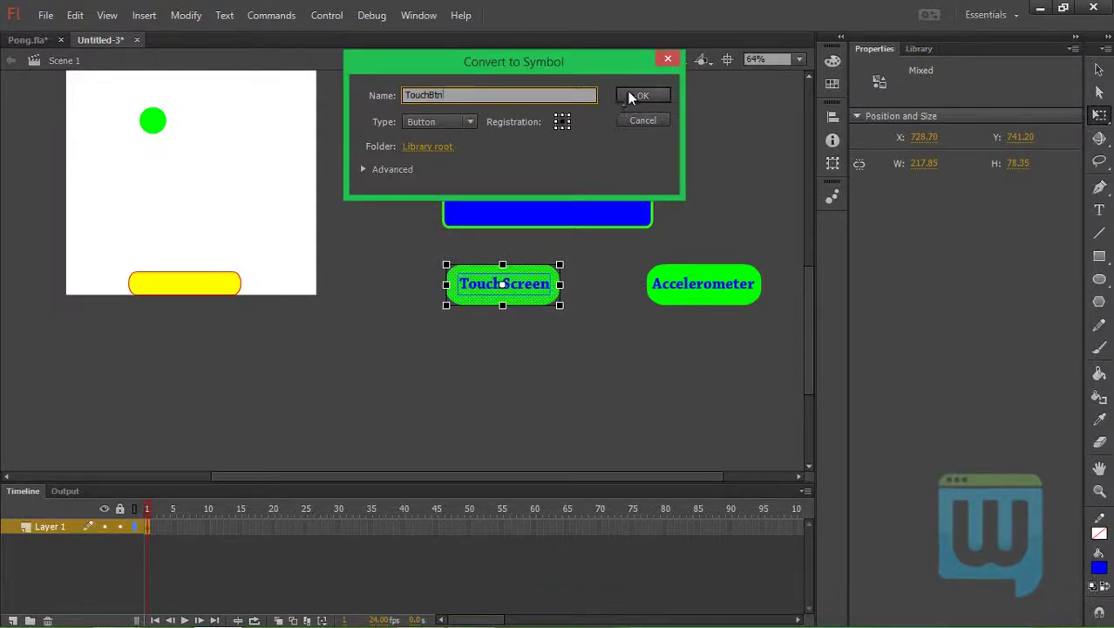
{"action": "left_click", "coordinate": [641, 96]}
Convert the Accelerometer button and label into a Button symbol named AccBtn
{"action": "left_click_drag", "start_coordinate": [646, 319], "coordinate": [771, 251]}
{"action": "left_click_drag", "start_coordinate": [603, 344], "coordinate": [783, 242]}
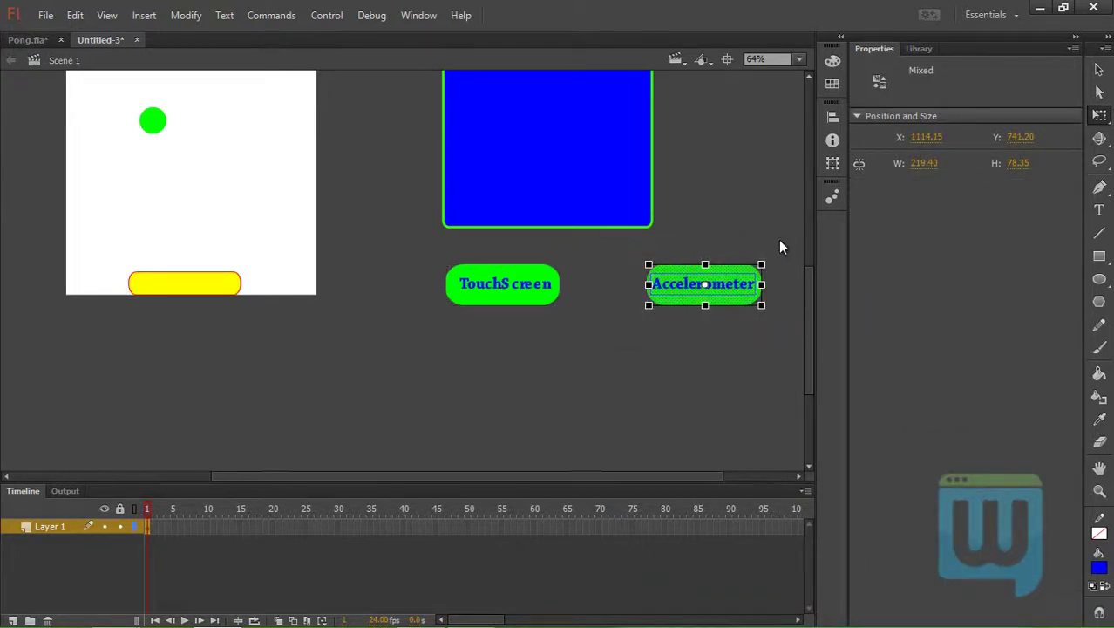
{"action": "key", "text": "F8"}
{"action": "type", "text": "AccBtn"}
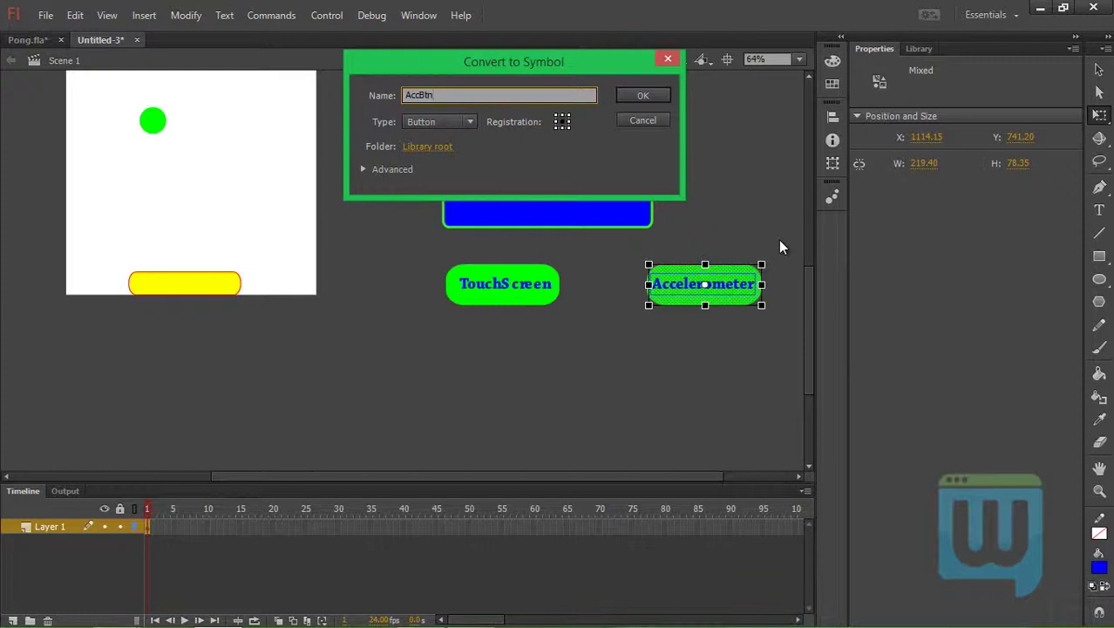
{"action": "left_click", "coordinate": [642, 96]}
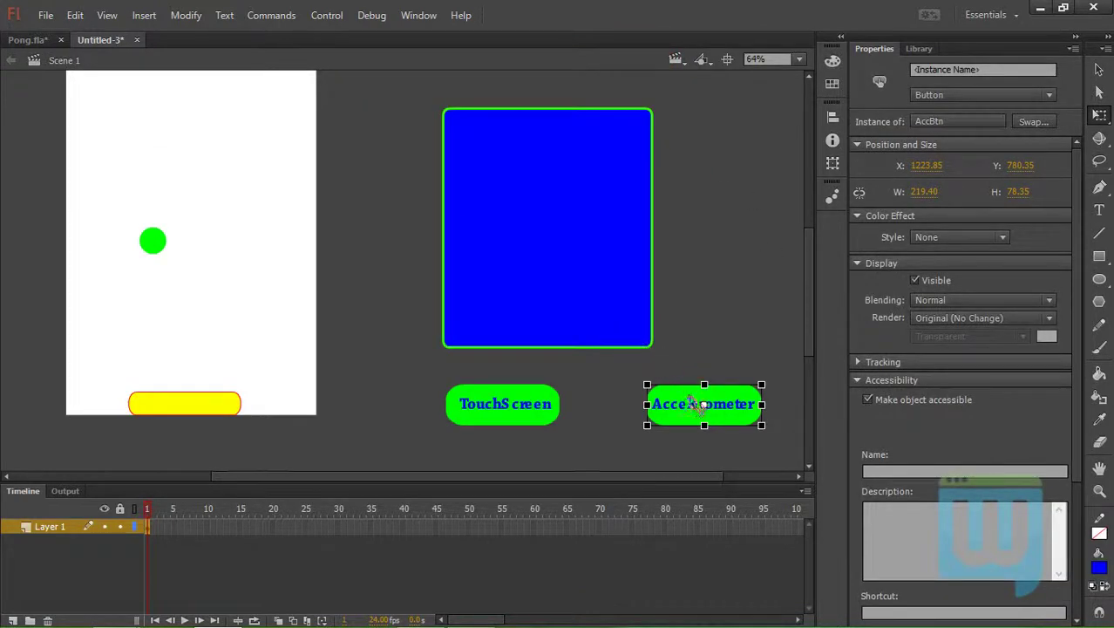
Move the Accelerometer and TouchScreen buttons up into the blue welcome rectangle
{"action": "left_click_drag", "start_coordinate": [694, 404], "coordinate": [590, 218]}
{"action": "left_click_drag", "start_coordinate": [505, 404], "coordinate": [466, 218]}
{"action": "left_click", "coordinate": [472, 272]}
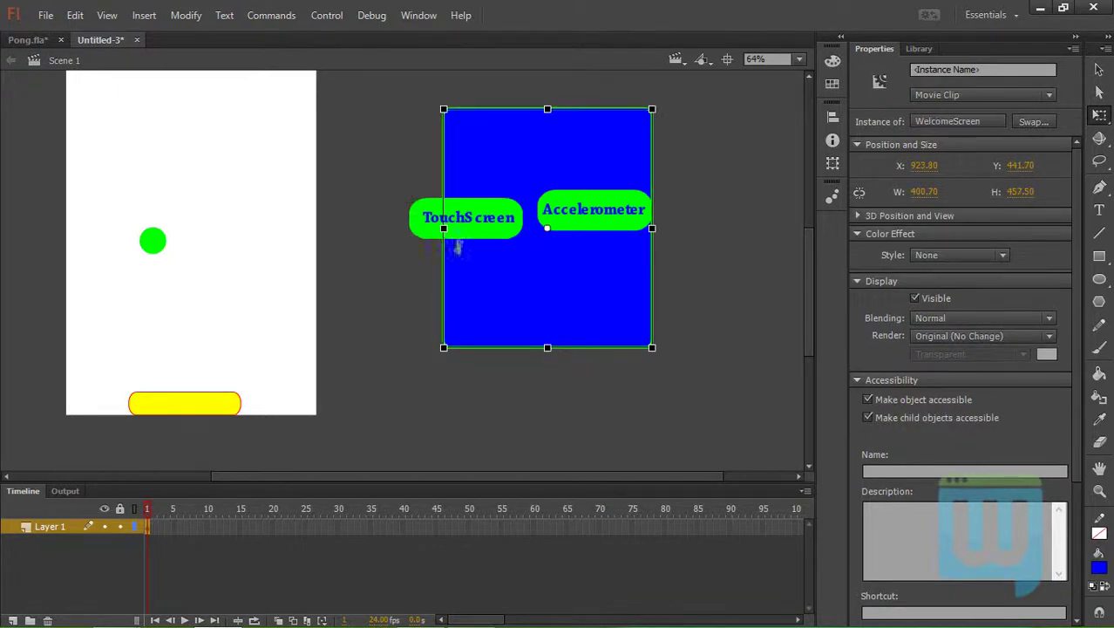
Check the TouchScreen label inside the TouchBtn symbol, then return to Scene 1
{"action": "double_click", "coordinate": [499, 224]}
{"action": "double_click", "coordinate": [496, 220]}
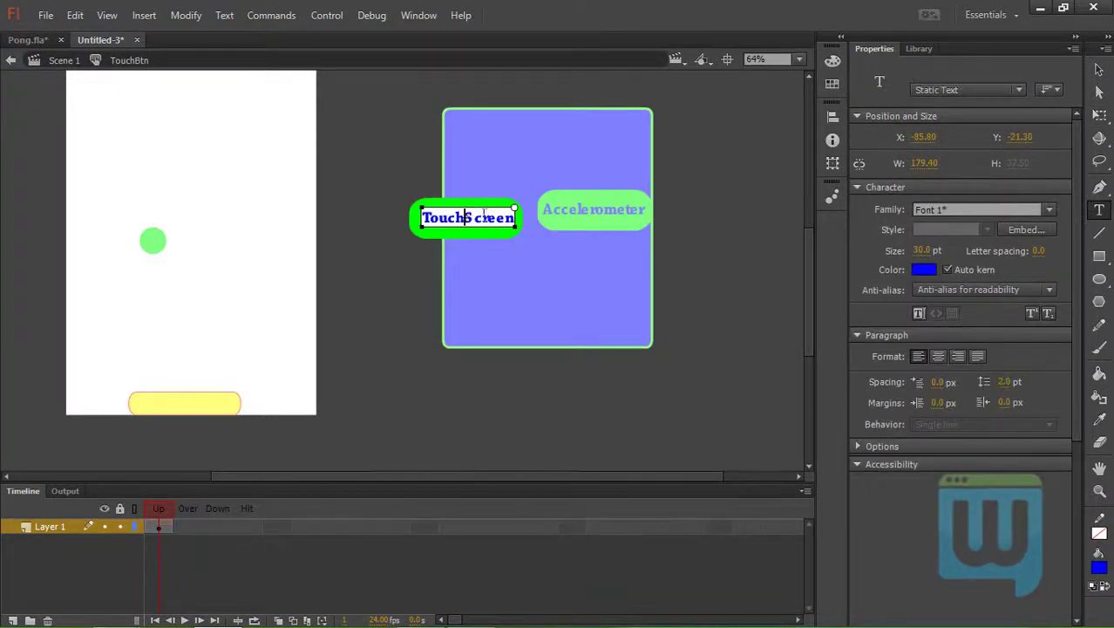
{"action": "left_click_drag", "start_coordinate": [466, 217], "coordinate": [528, 215]}
{"action": "key", "text": "Escape"}
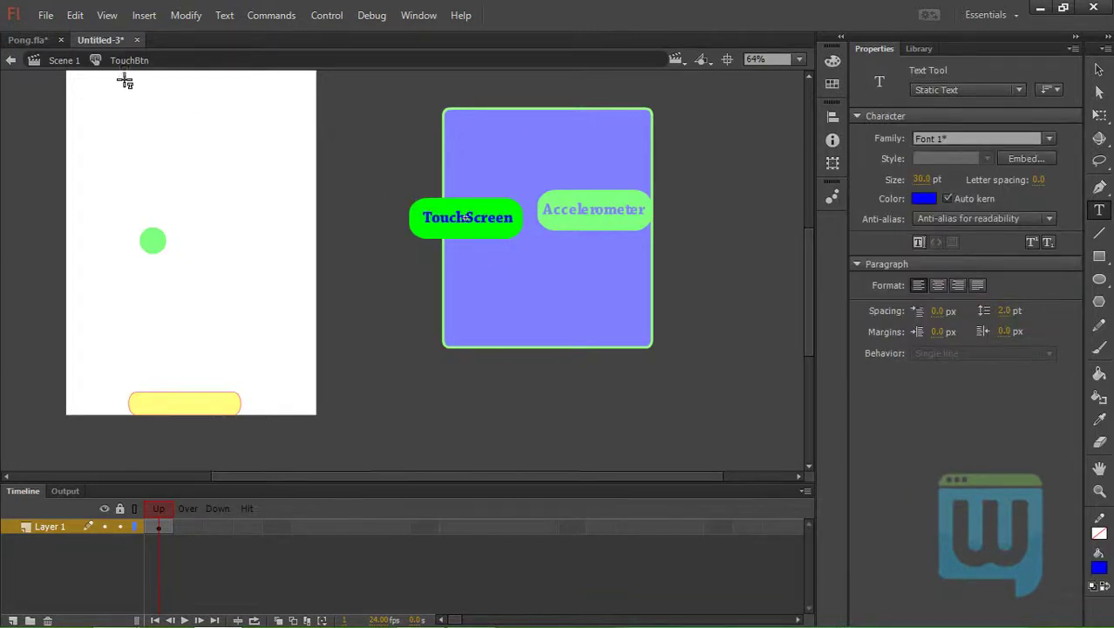
{"action": "left_click", "coordinate": [60, 61]}
{"action": "left_click", "coordinate": [414, 311]}
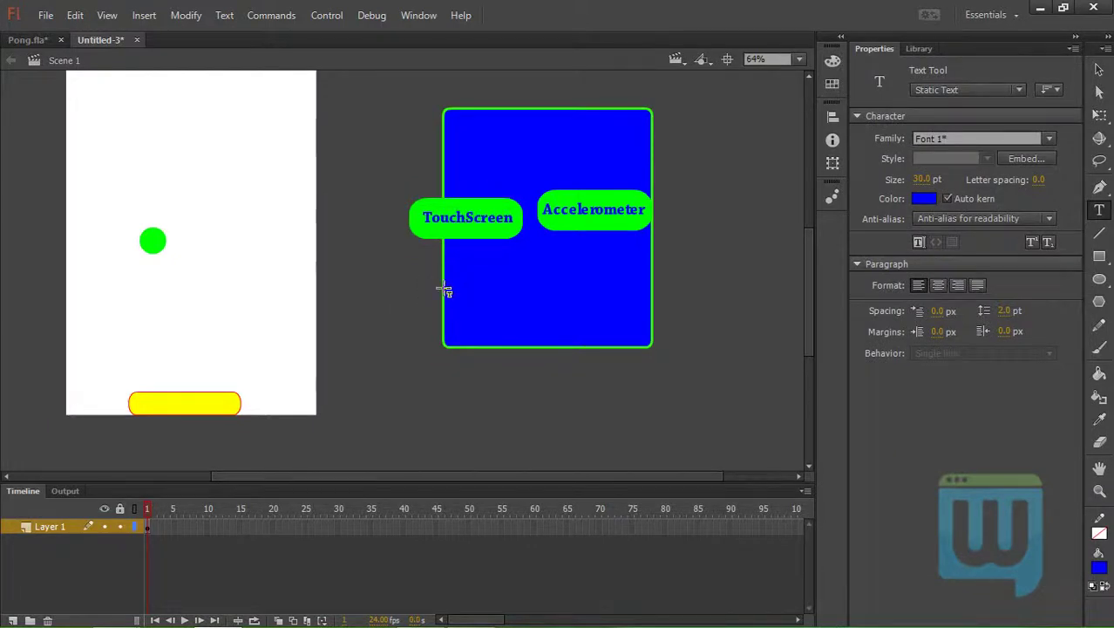
{"action": "left_click", "coordinate": [496, 219]}
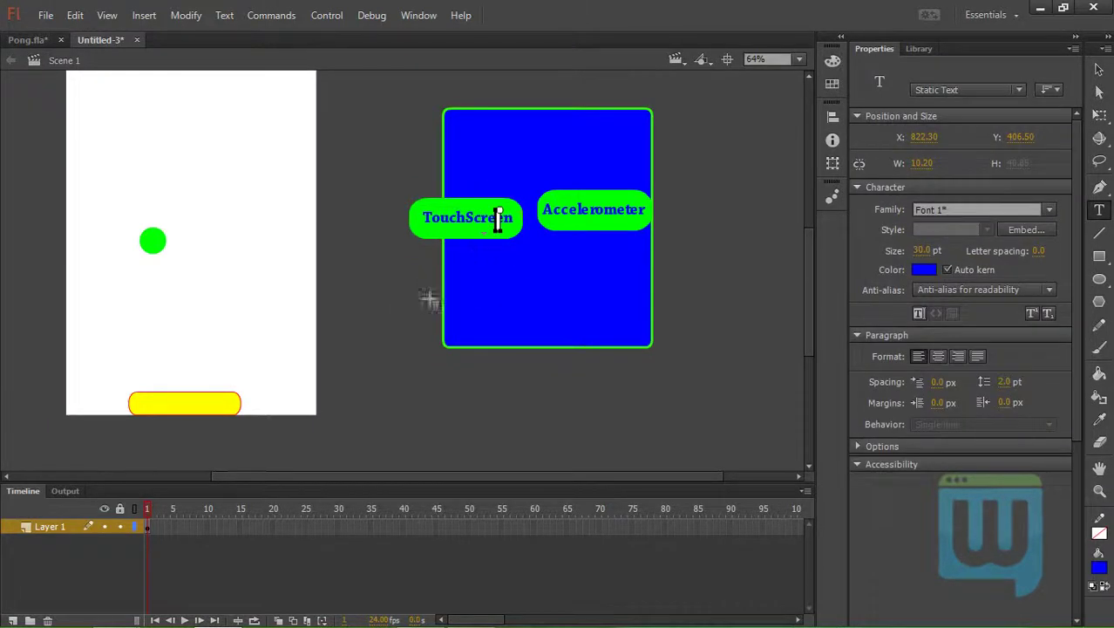
{"action": "left_click", "coordinate": [428, 300]}
Scale down both buttons (Accelerometer to 169.20×60.45) and align them level side by side
{"action": "key", "text": "v"}
{"action": "left_click", "coordinate": [511, 226]}
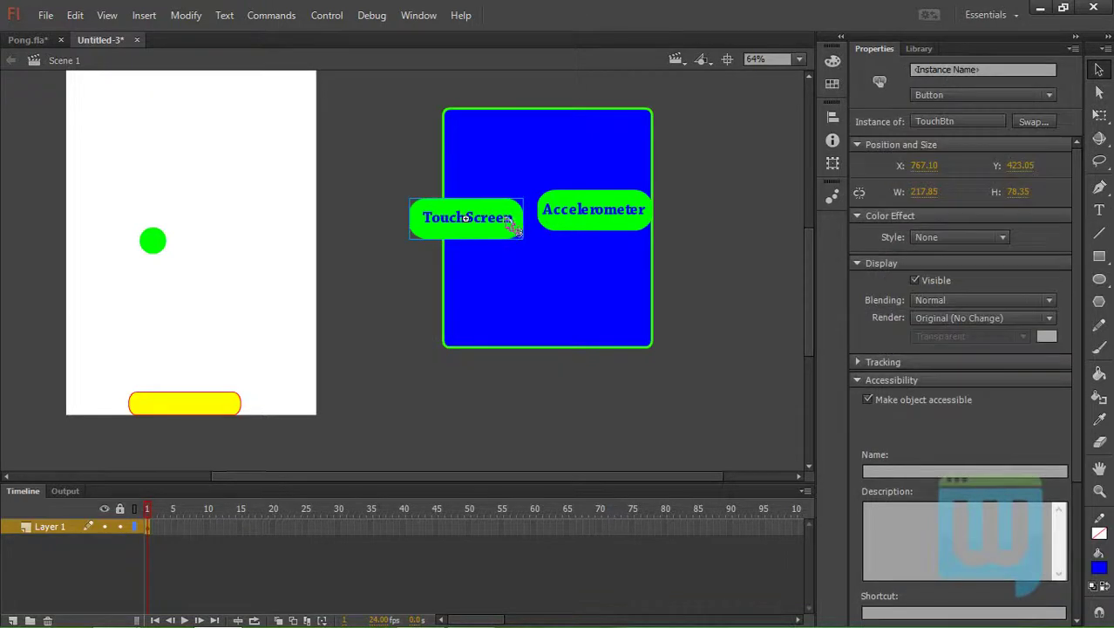
{"action": "key", "text": "q"}
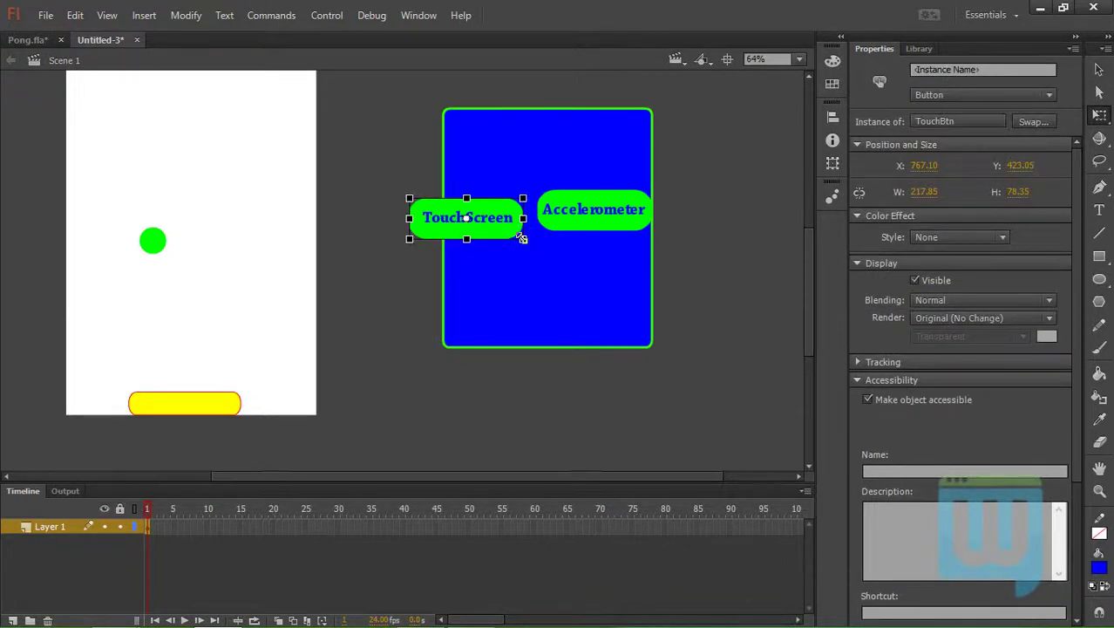
{"action": "left_click_drag", "start_coordinate": [521, 238], "coordinate": [511, 233]}
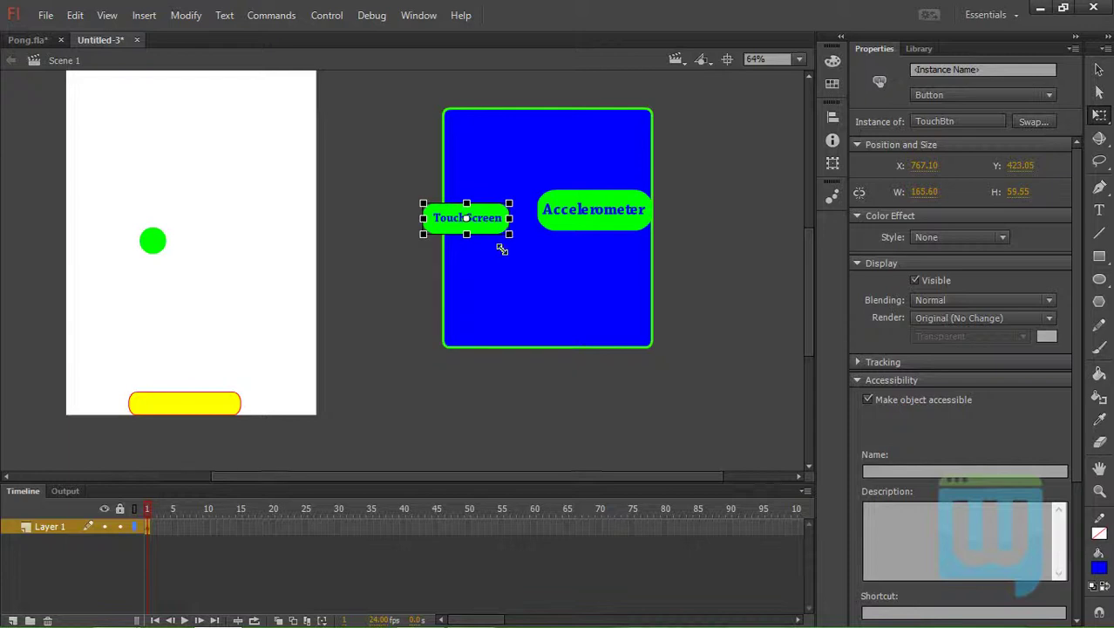
{"action": "left_click", "coordinate": [462, 266]}
{"action": "left_click", "coordinate": [642, 228]}
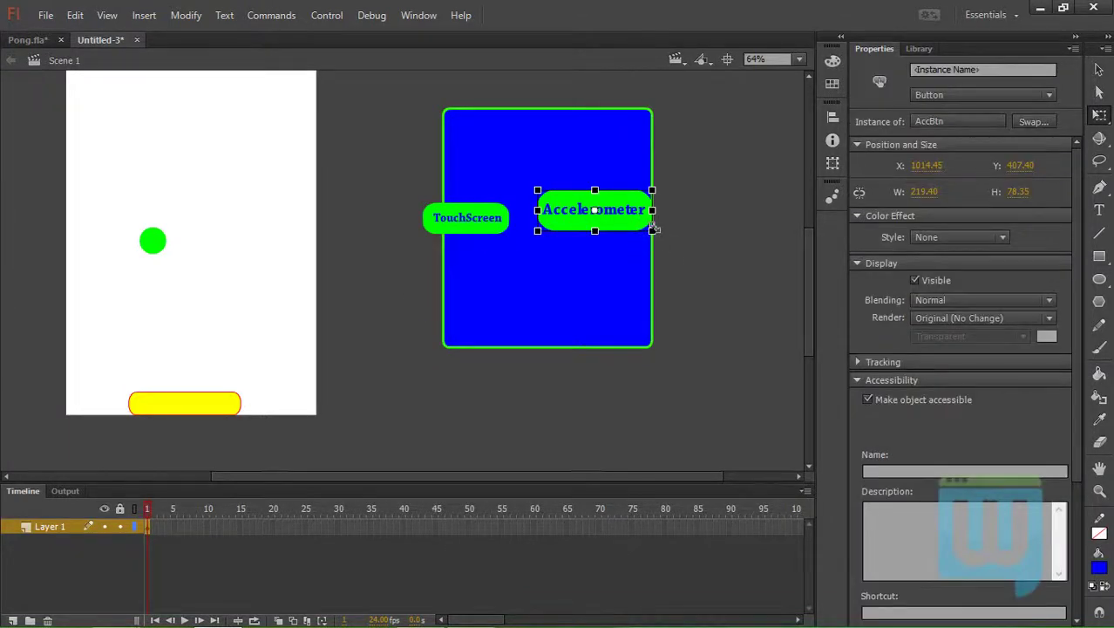
{"action": "left_click_drag", "start_coordinate": [650, 229], "coordinate": [637, 210]}
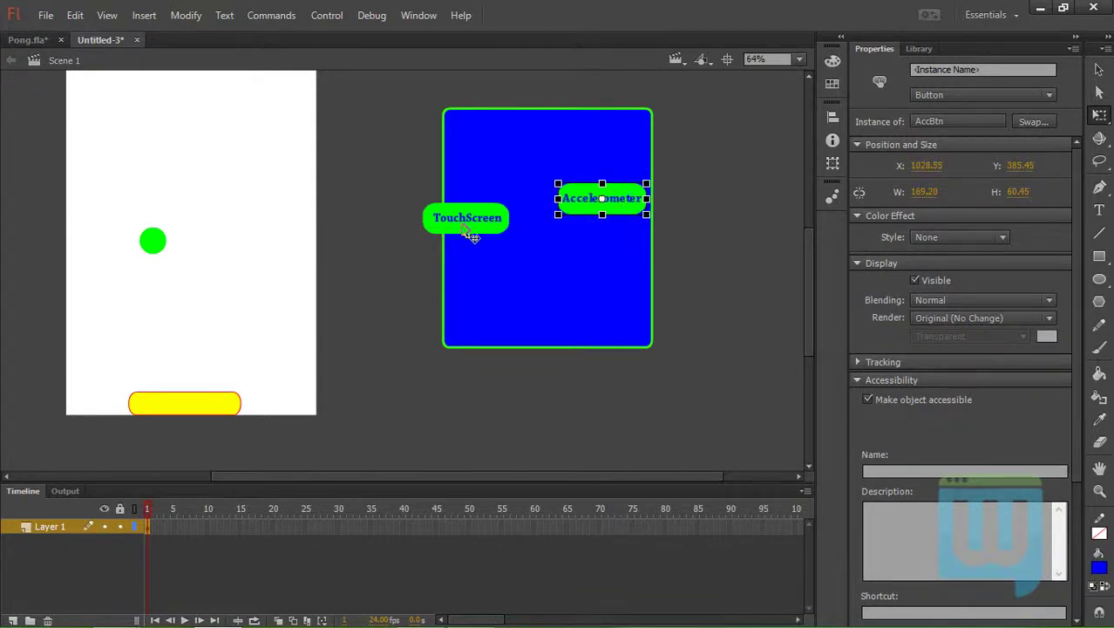
{"action": "left_click_drag", "start_coordinate": [471, 235], "coordinate": [497, 241]}
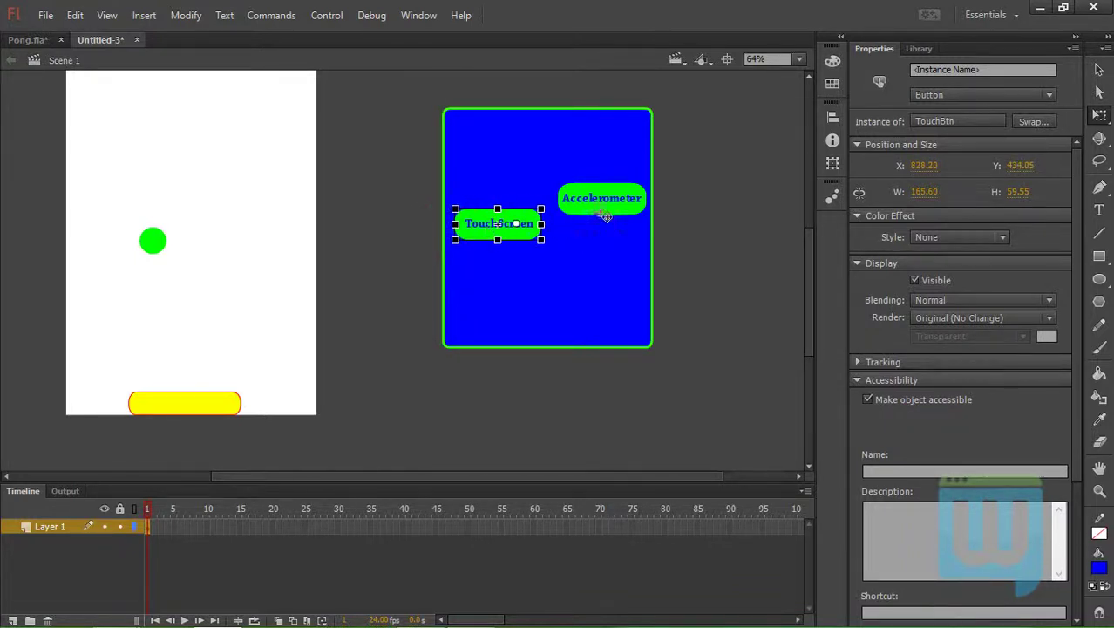
{"action": "left_click_drag", "start_coordinate": [607, 216], "coordinate": [622, 233]}
Add black 'Play With' text at the top of the blue panel, centred above the buttons
{"action": "key", "text": "t"}
{"action": "left_click", "coordinate": [473, 140]}
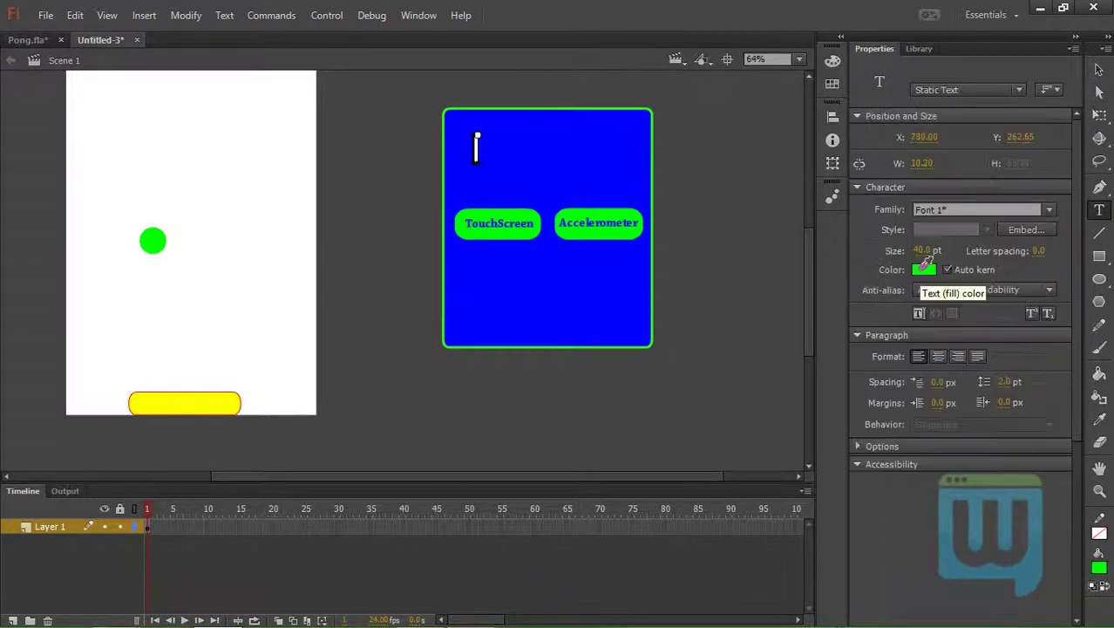
{"action": "left_click", "coordinate": [924, 270]}
{"action": "left_click", "coordinate": [712, 319]}
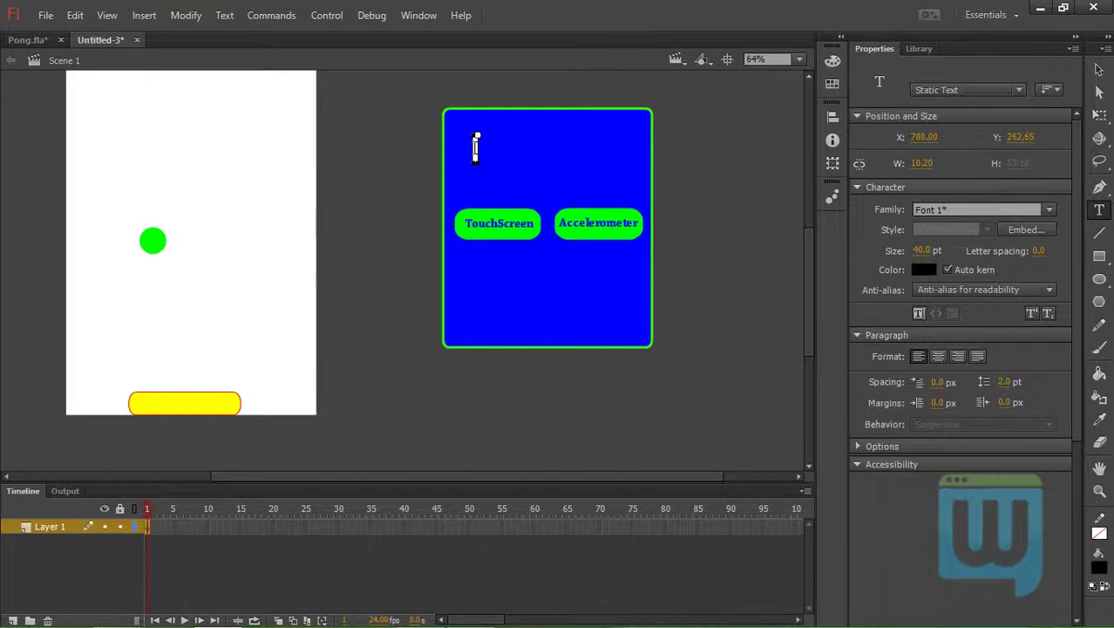
{"action": "type", "text": "Play"}
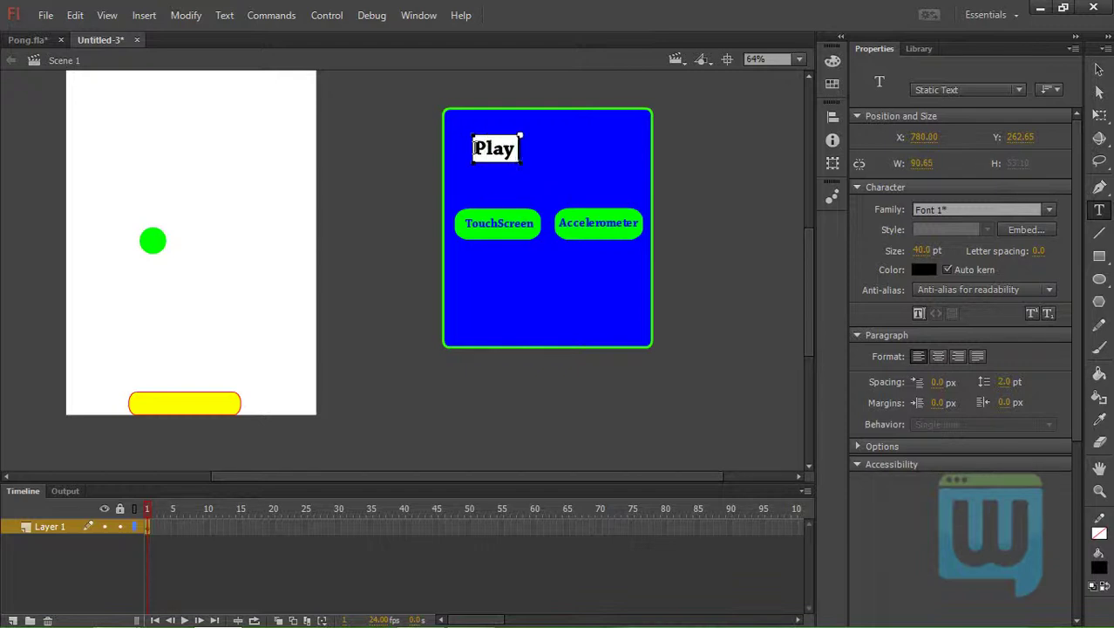
{"action": "type", "text": " With"}
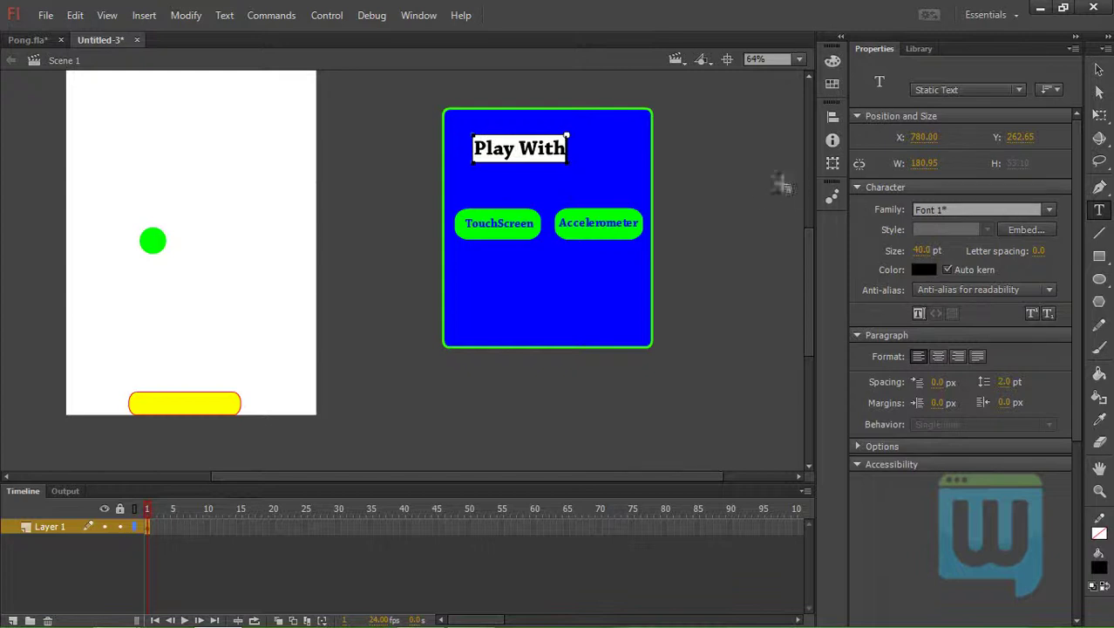
{"action": "key", "text": "Escape"}
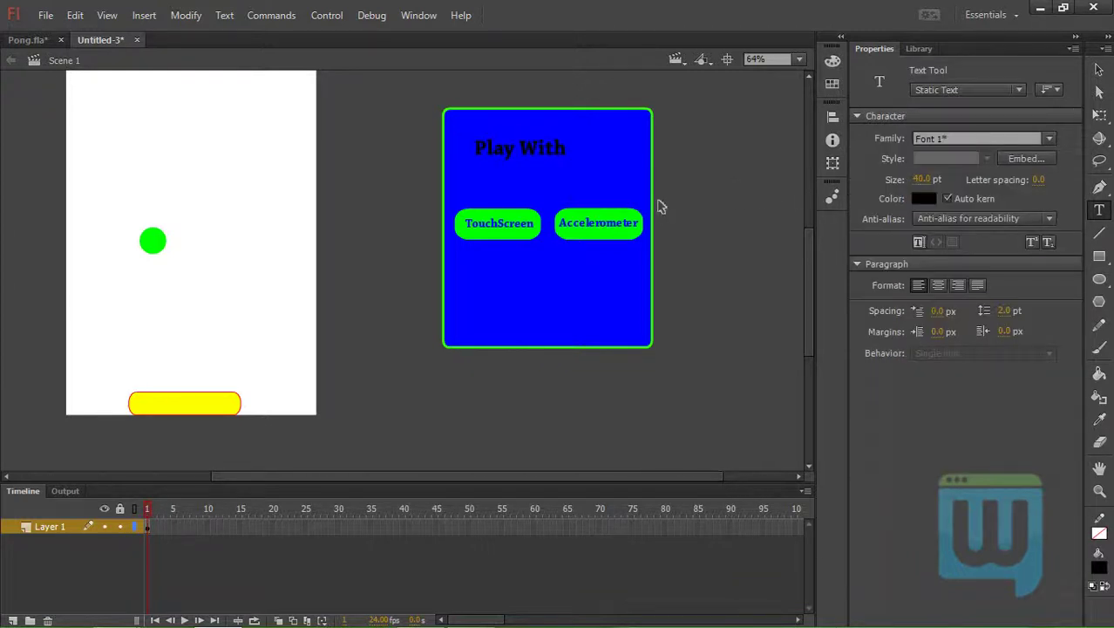
{"action": "key", "text": "v"}
{"action": "left_click_drag", "start_coordinate": [538, 154], "coordinate": [560, 154]}
Move both the TouchScreen and Accelerometer buttons up slightly
{"action": "left_click", "coordinate": [498, 223]}
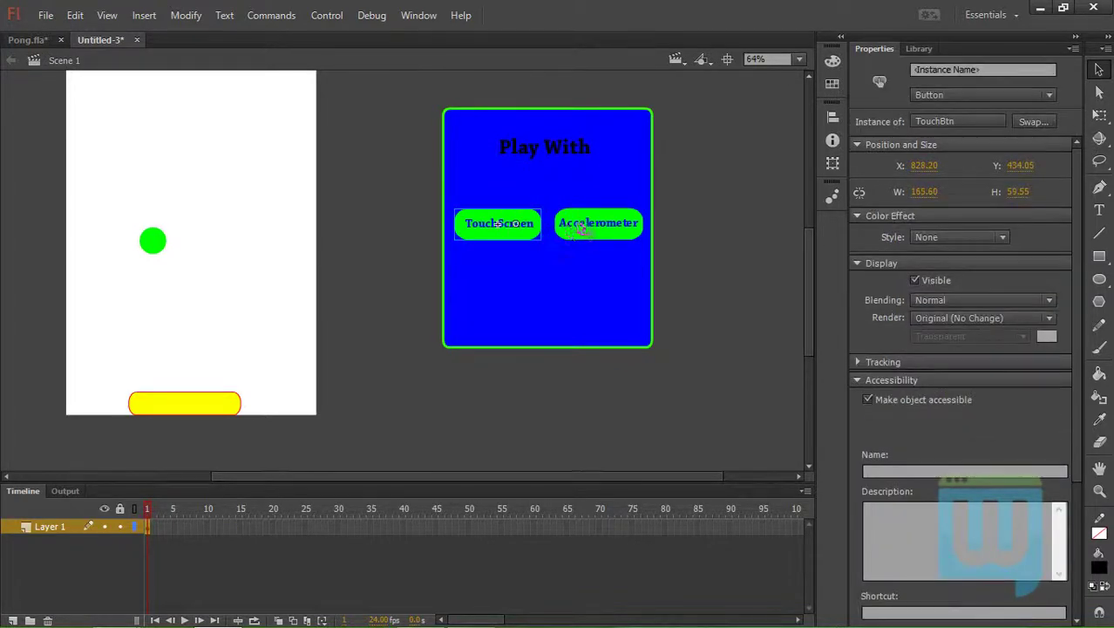
{"action": "left_click", "coordinate": [593, 228], "text": "shift"}
{"action": "left_click_drag", "start_coordinate": [580, 227], "coordinate": [588, 211]}
{"action": "left_click", "coordinate": [704, 293]}
Convert the blue panel, heading and buttons into a Movie Clip symbol, Symbol 2
{"action": "left_click_drag", "start_coordinate": [417, 381], "coordinate": [708, 98]}
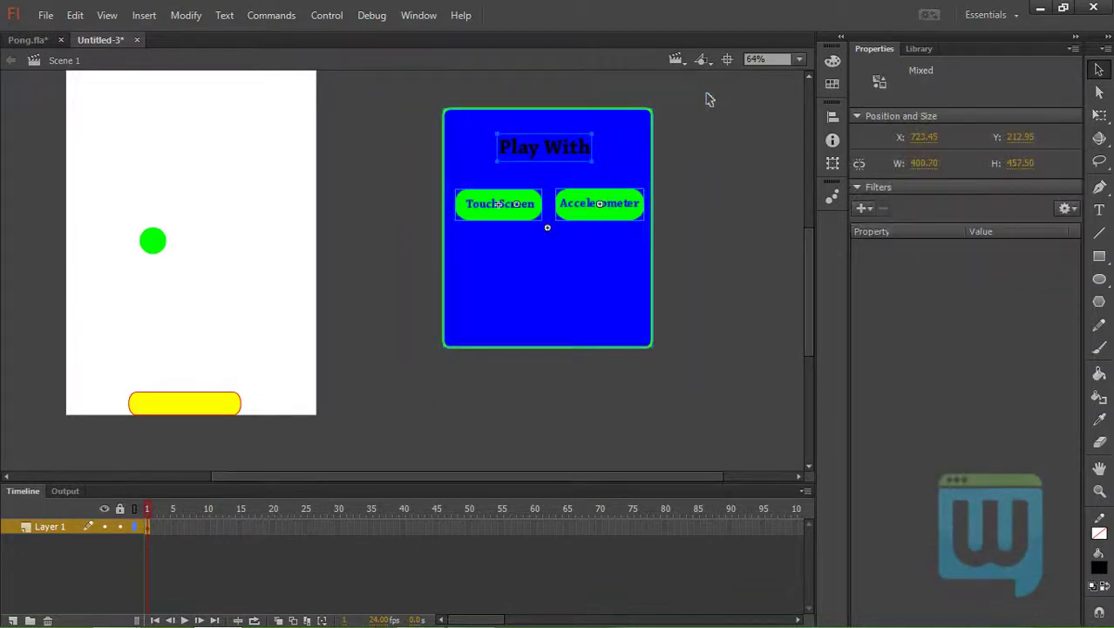
{"action": "key", "text": "F8"}
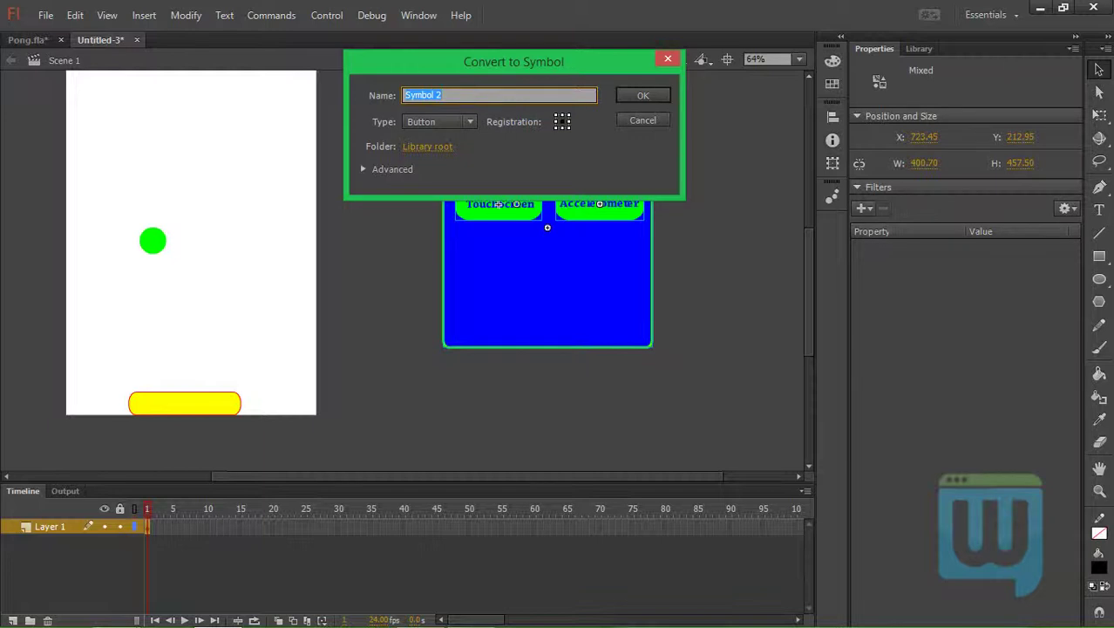
{"action": "left_click", "coordinate": [469, 123]}
{"action": "left_click", "coordinate": [463, 142]}
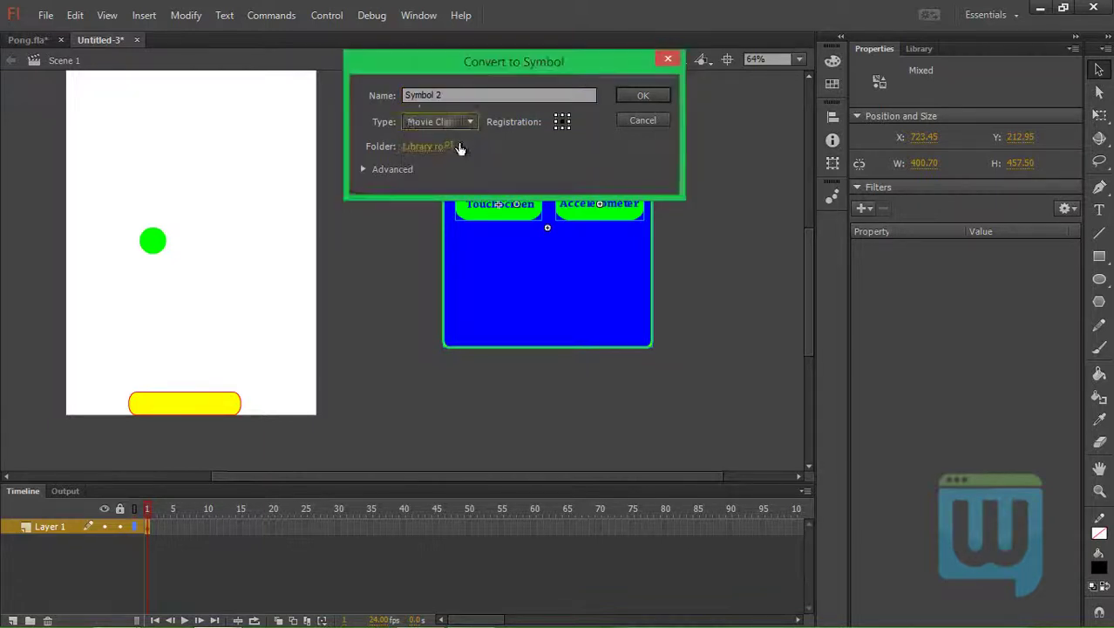
{"action": "left_click", "coordinate": [642, 95]}
Rename the WelcomeScreen library symbol to backGround
{"action": "left_click", "coordinate": [920, 49]}
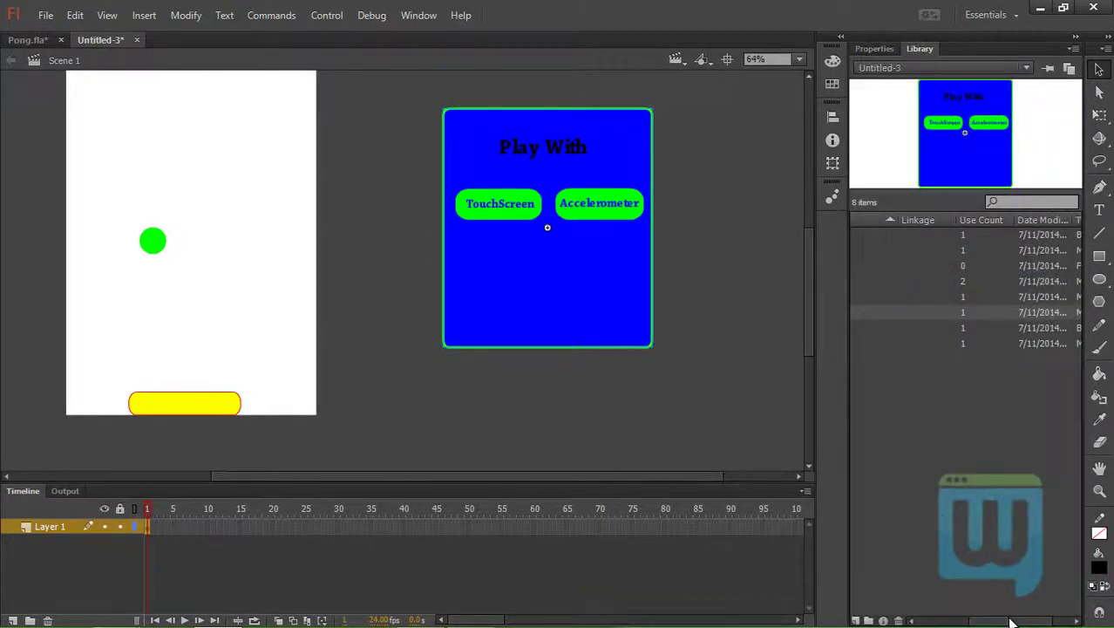
{"action": "left_click_drag", "start_coordinate": [1012, 621], "coordinate": [959, 622]}
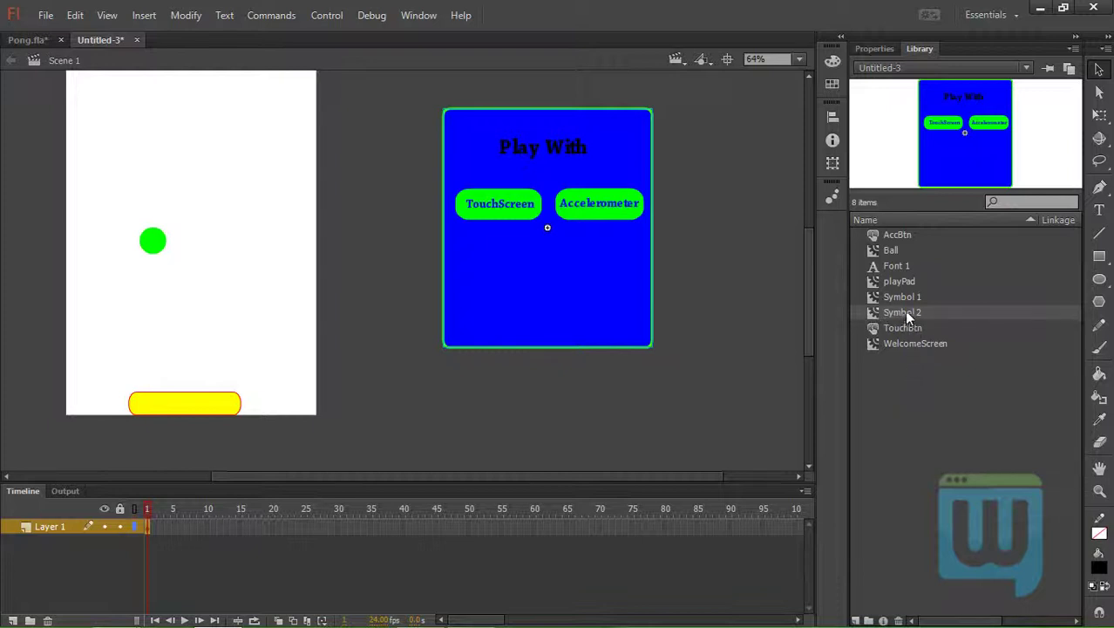
{"action": "double_click", "coordinate": [934, 344]}
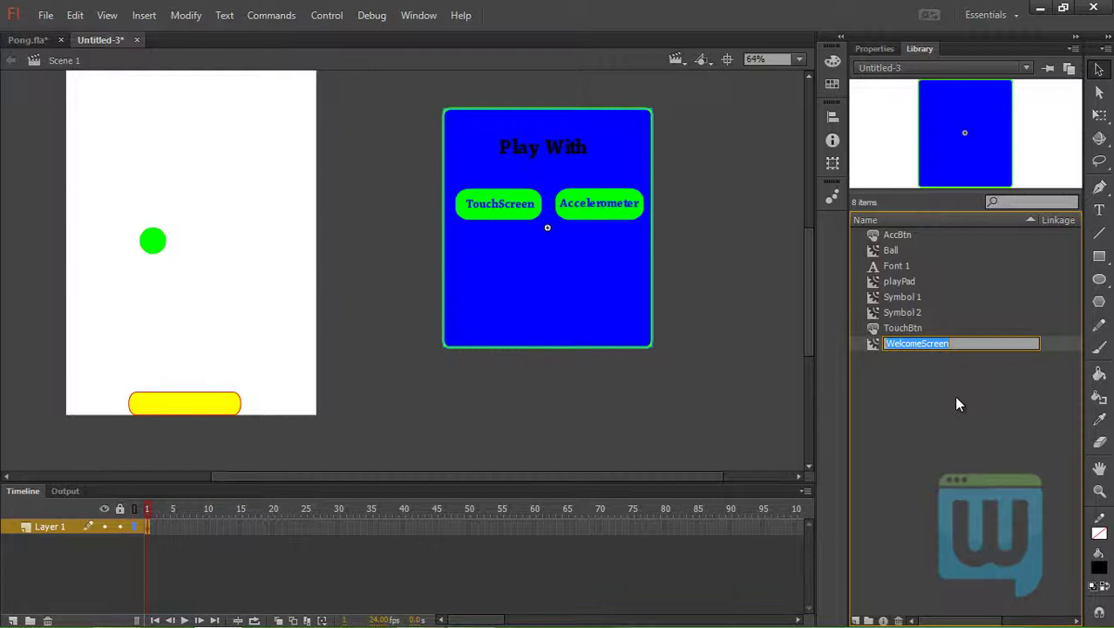
{"action": "type", "text": "backGround"}
{"action": "left_click", "coordinate": [903, 307]}
Rename the Symbol 2 movie clip to welcomeScreen in the Library
{"action": "left_click", "coordinate": [905, 300]}
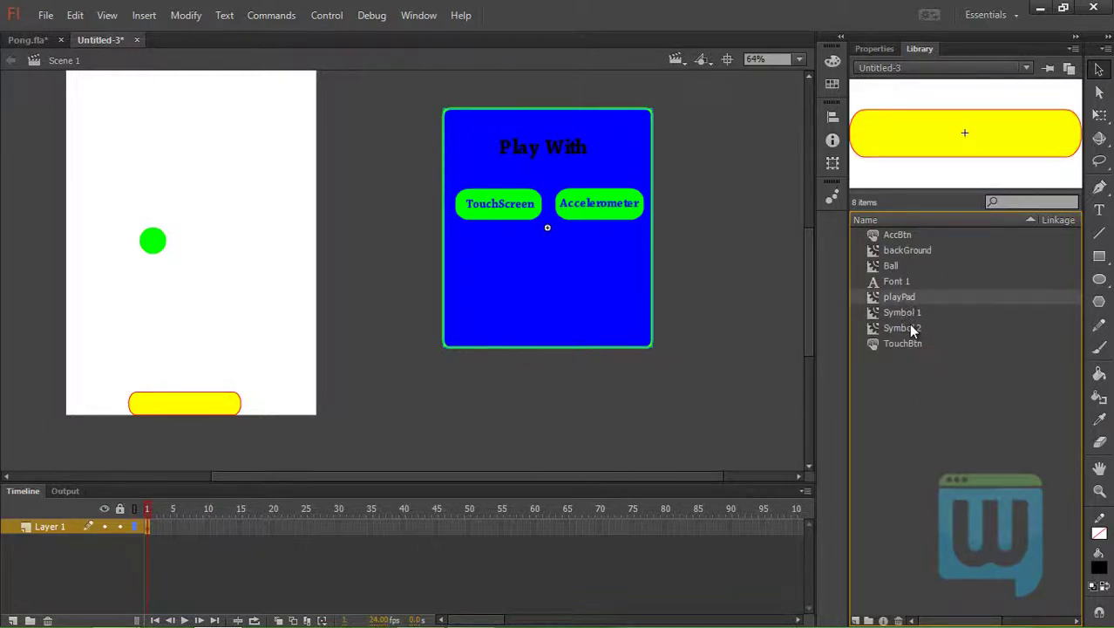
{"action": "left_click", "coordinate": [910, 328]}
{"action": "left_click", "coordinate": [910, 329]}
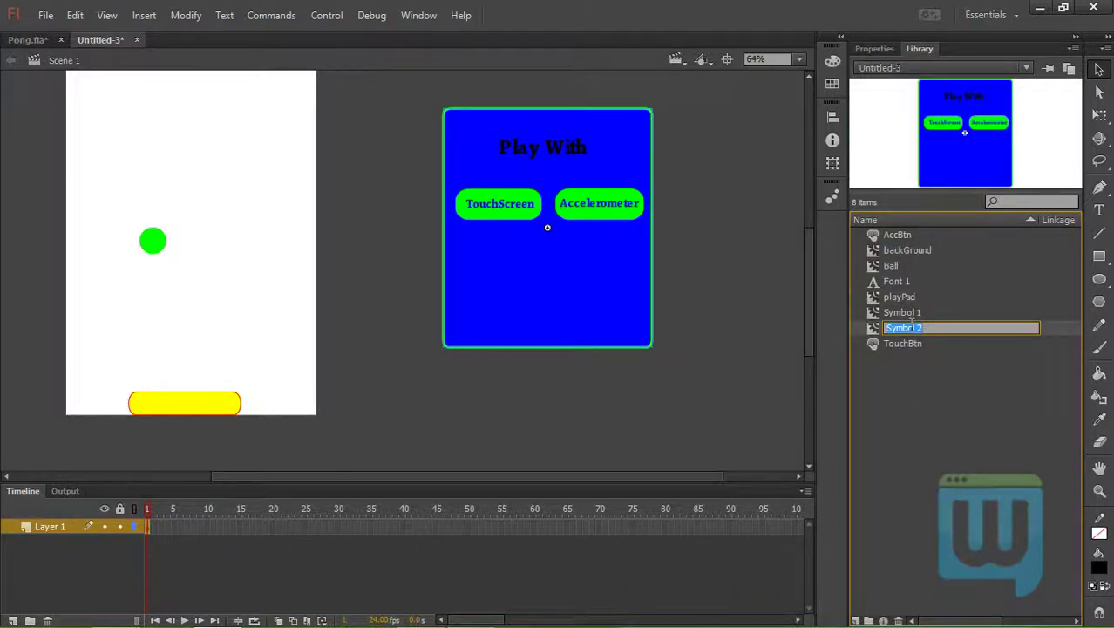
{"action": "key", "text": "BackSpace"}
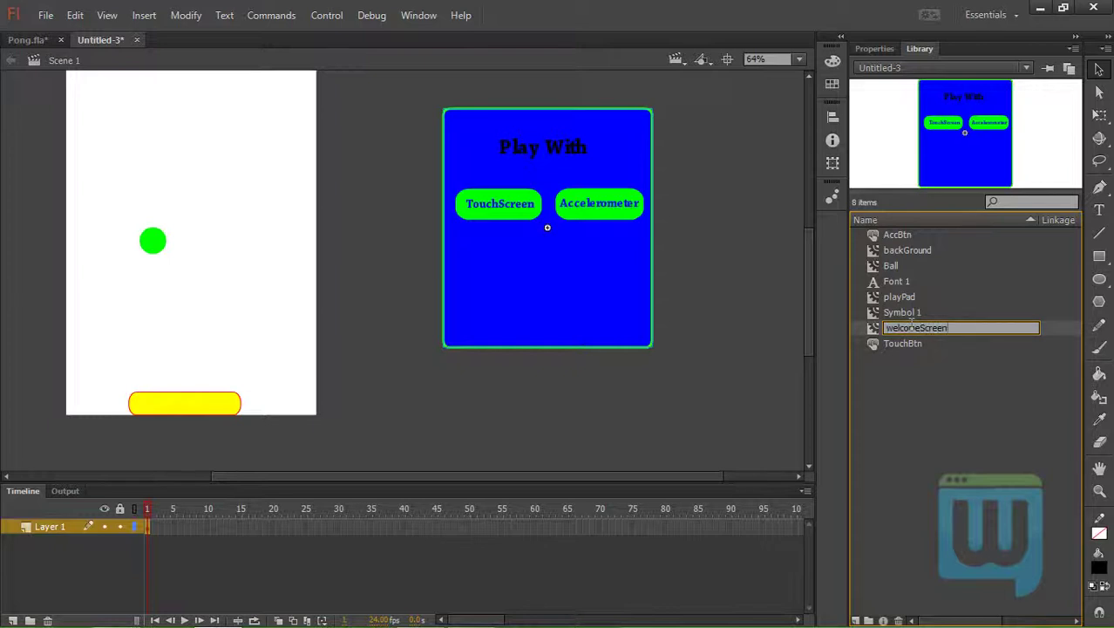
{"action": "type", "text": "welcomeScreen"}
{"action": "key", "text": "Return"}
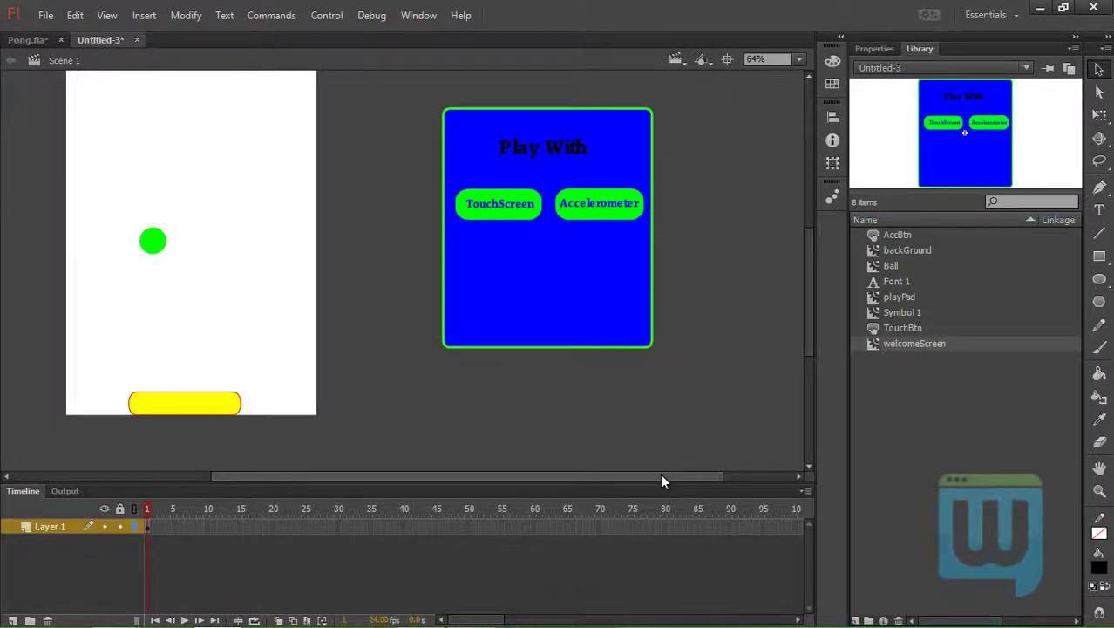
{"action": "left_click_drag", "start_coordinate": [656, 476], "coordinate": [630, 476]}
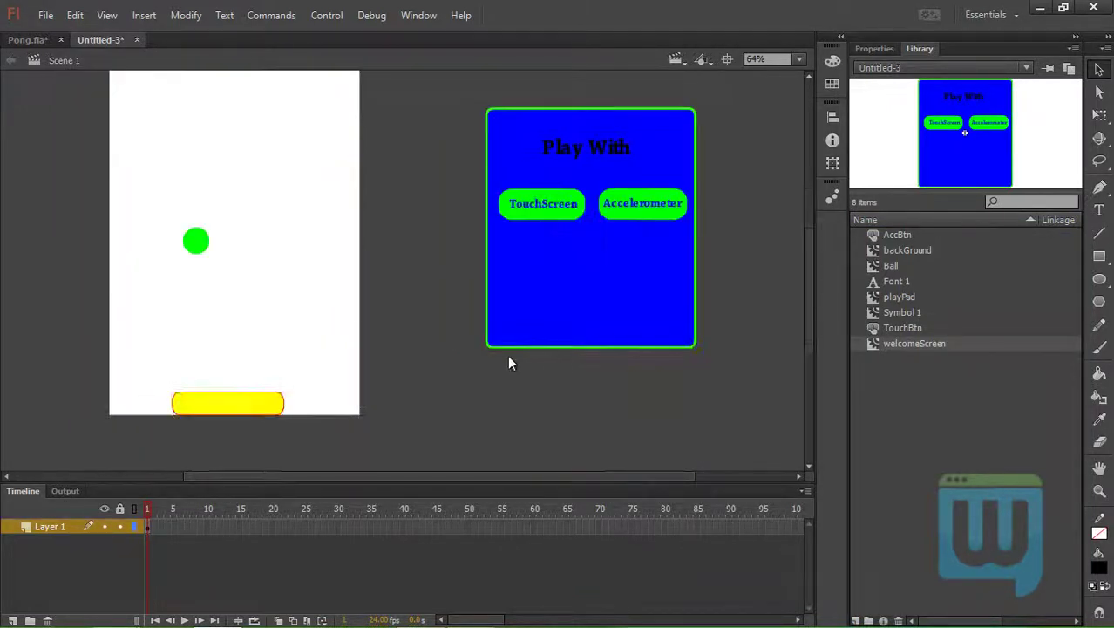
{"action": "scroll", "coordinate": [587, 362], "scroll_direction": "down", "scroll_amount": 2}
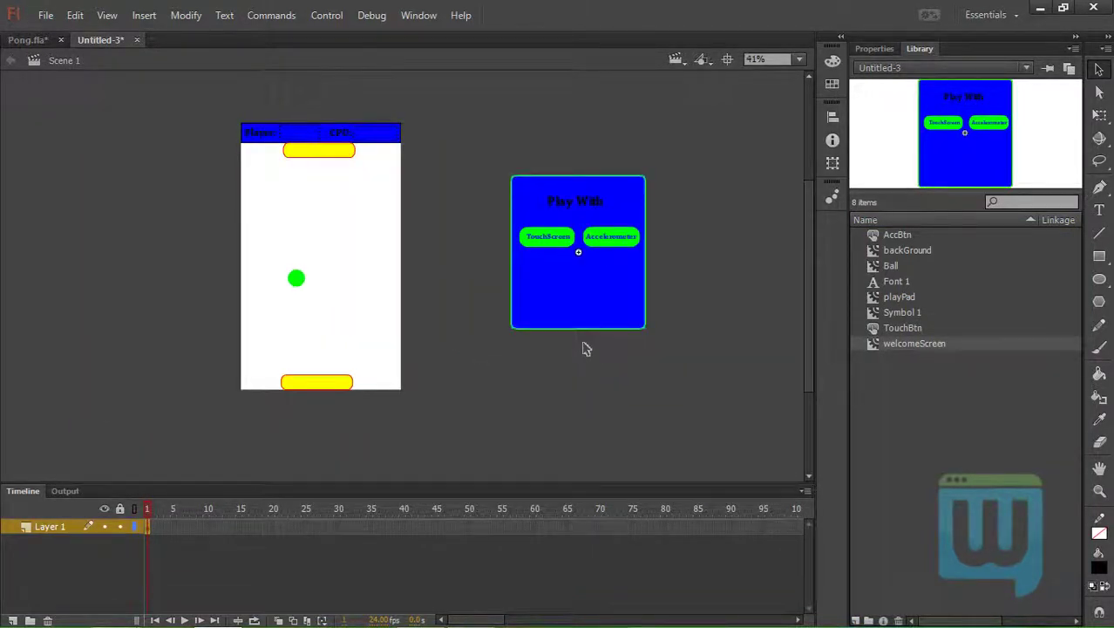